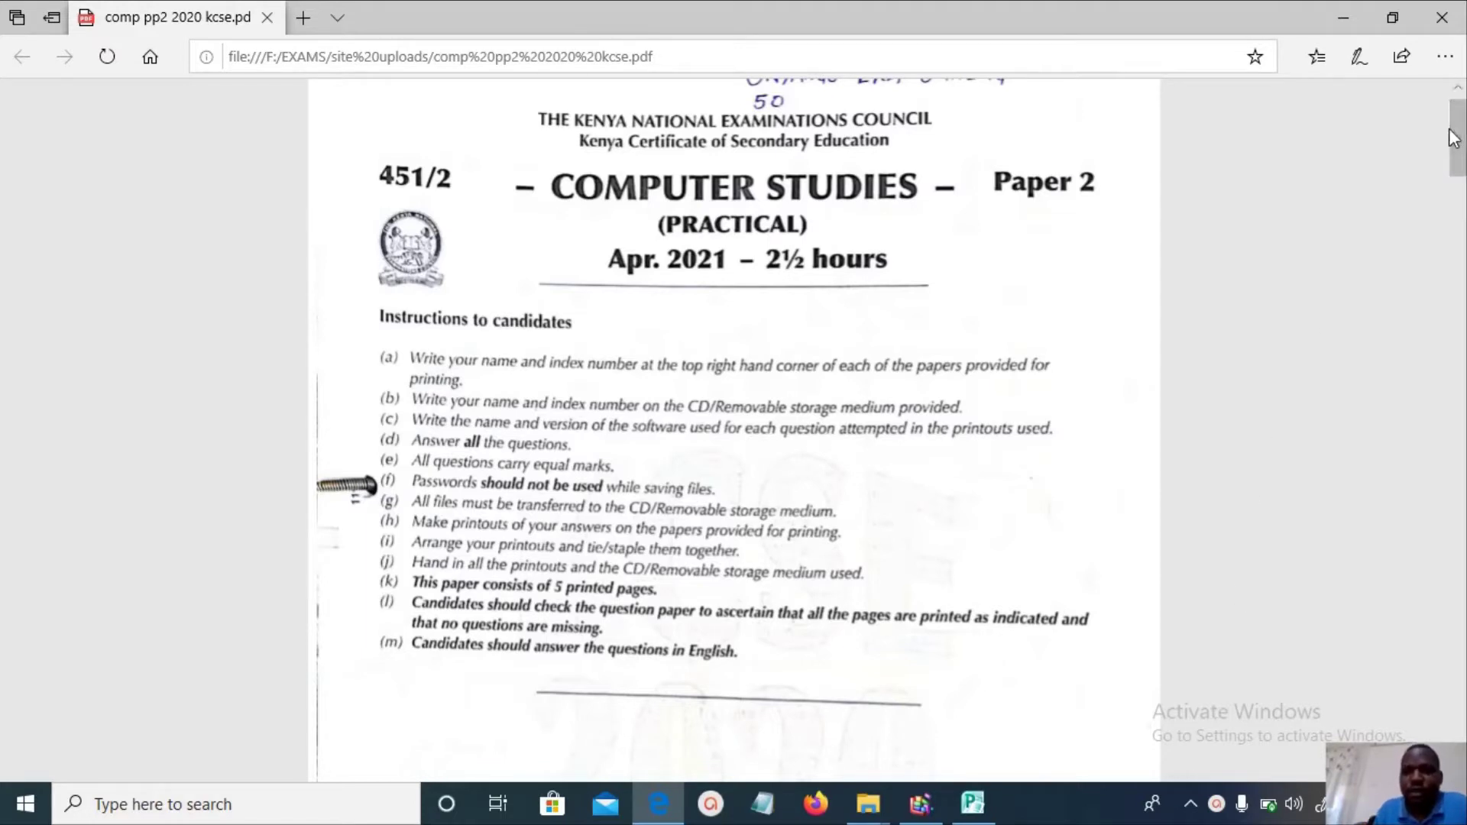
Scroll the exam PDF to page 4, showing Question 2 on the Popo City plan.
drag(1460, 147, 1460, 550)
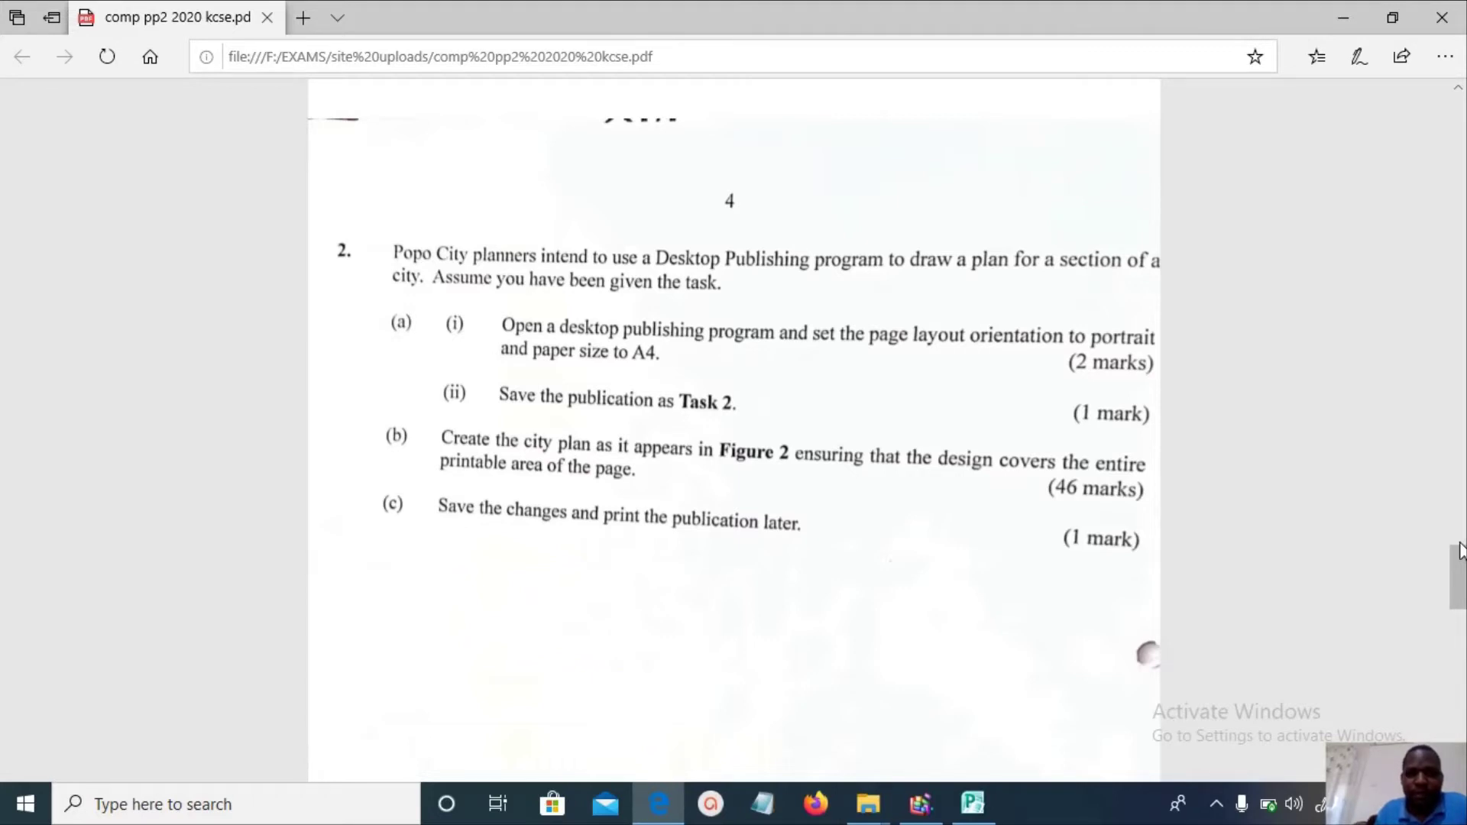
Keep the blank publication's page orientation as Portrait.
click(984, 803)
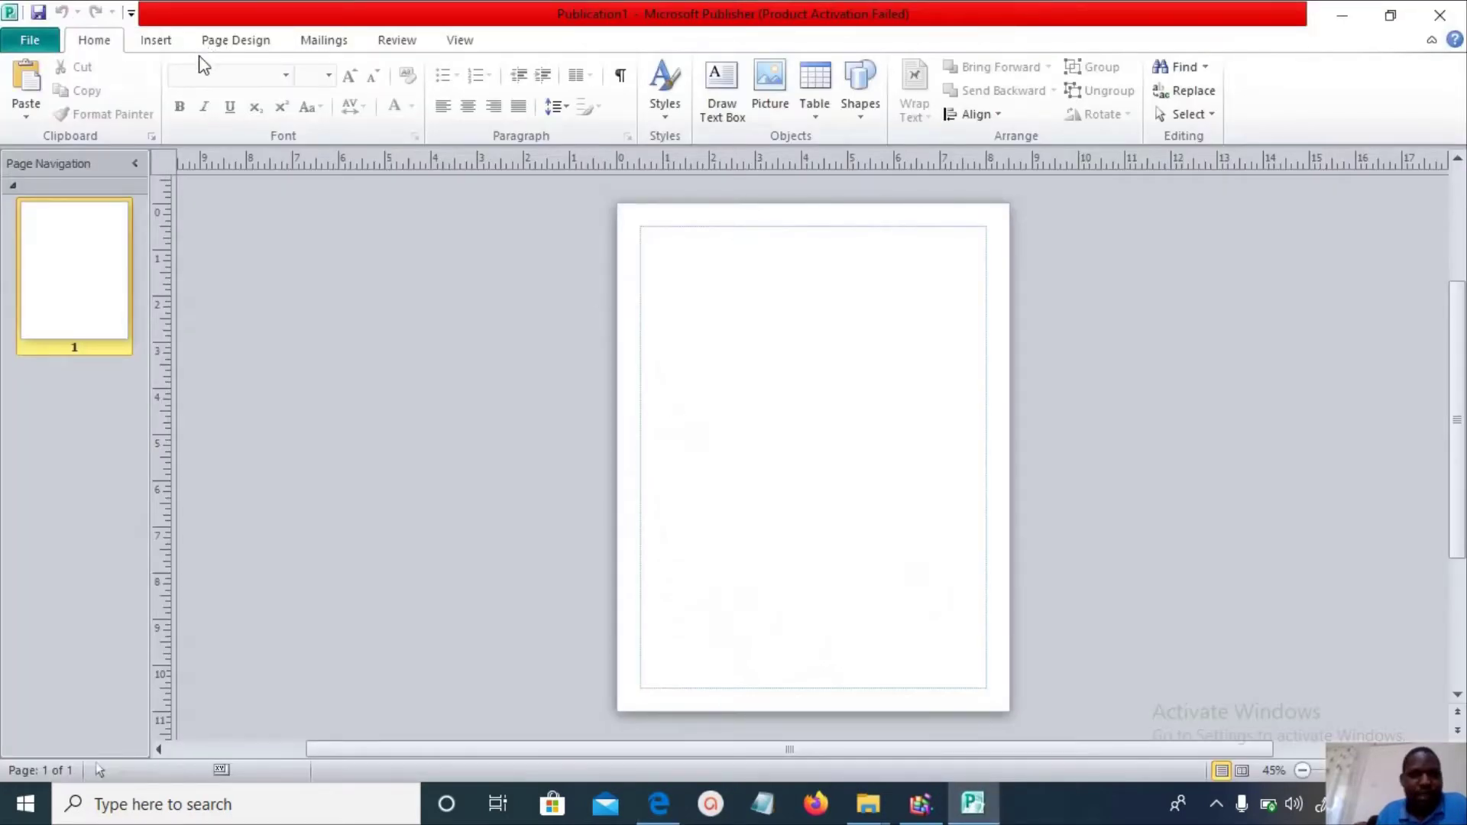
click(249, 39)
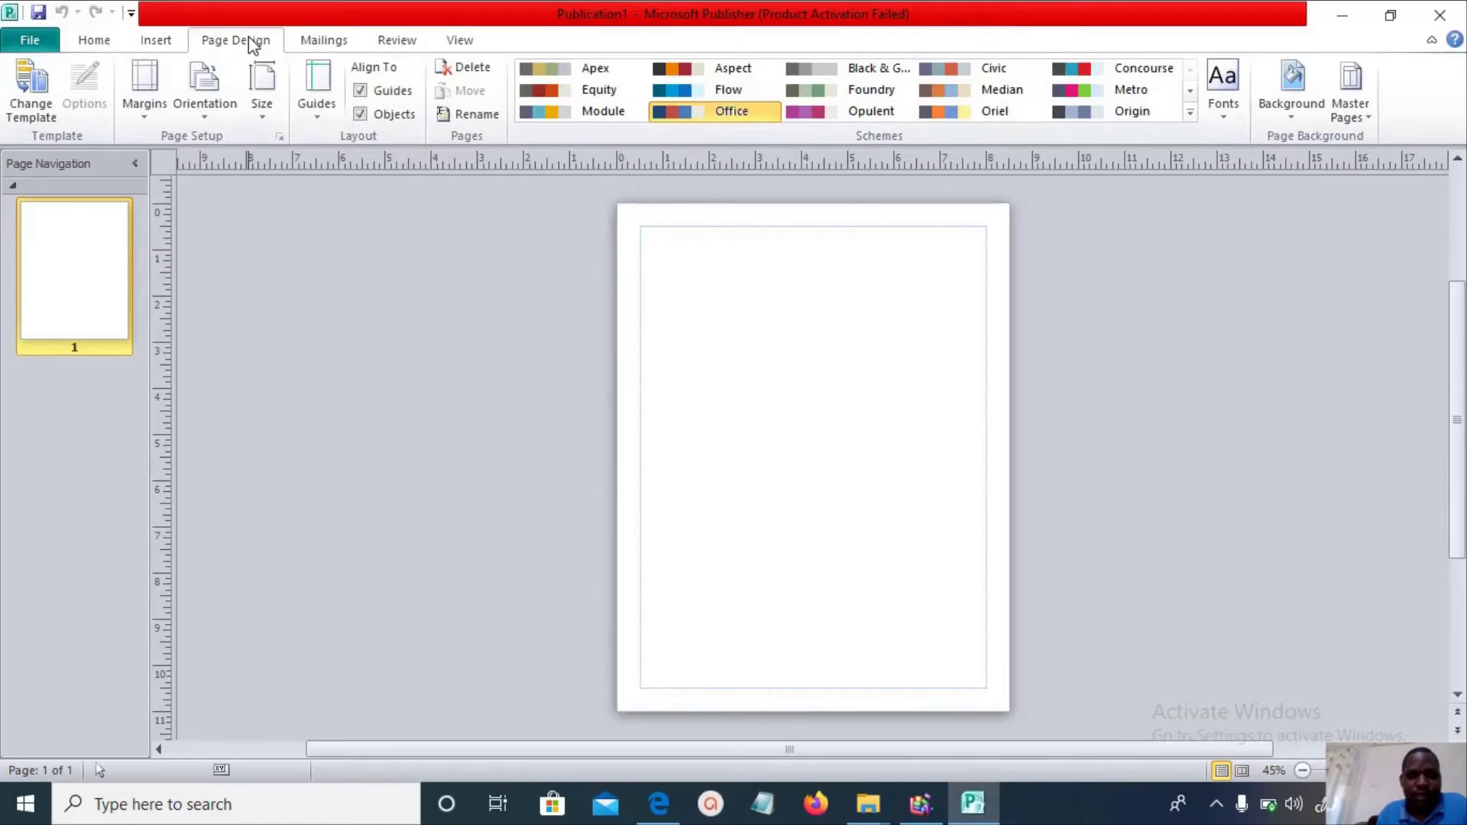
click(213, 114)
click(240, 168)
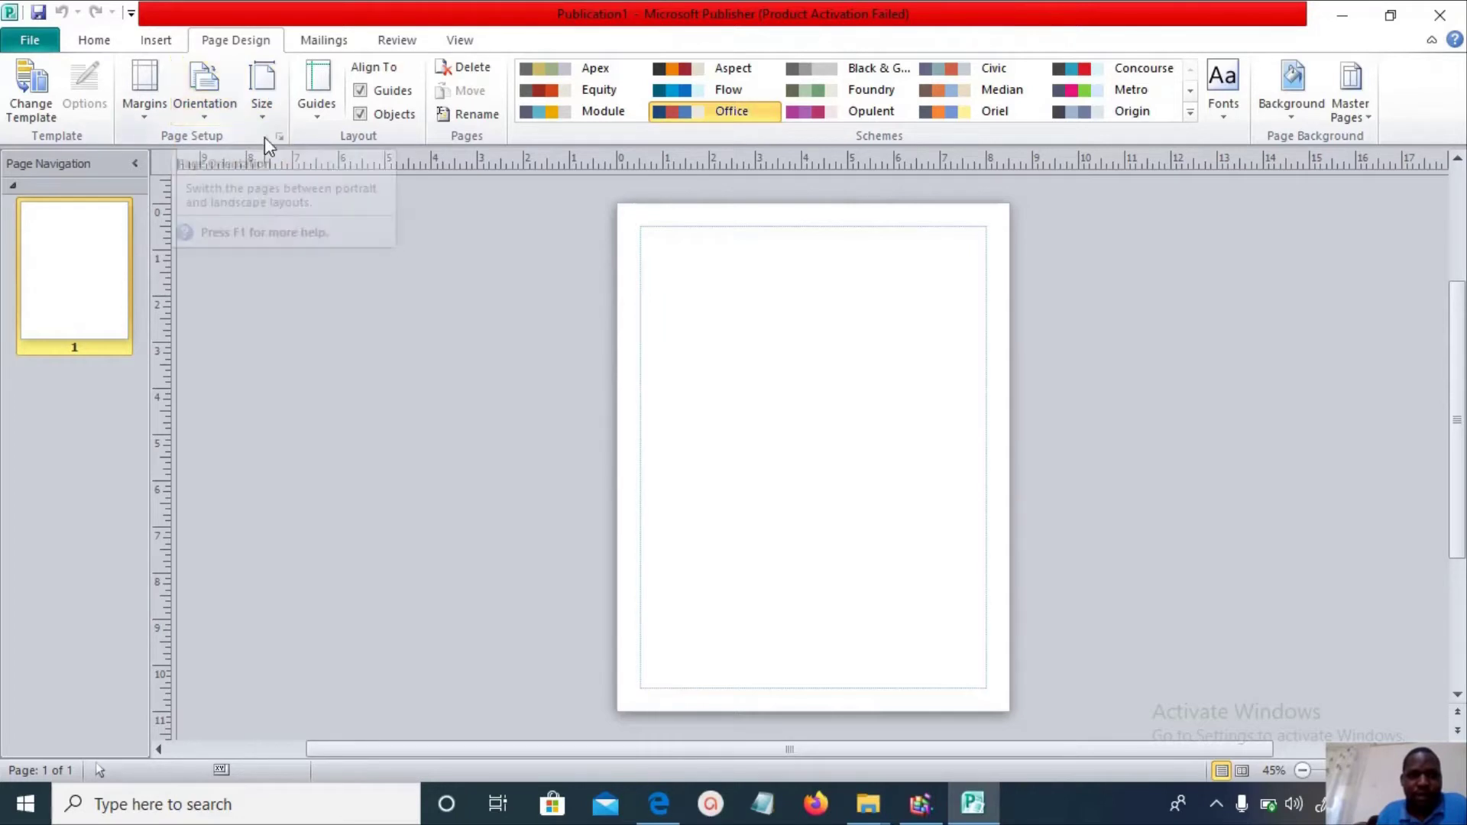
click(218, 104)
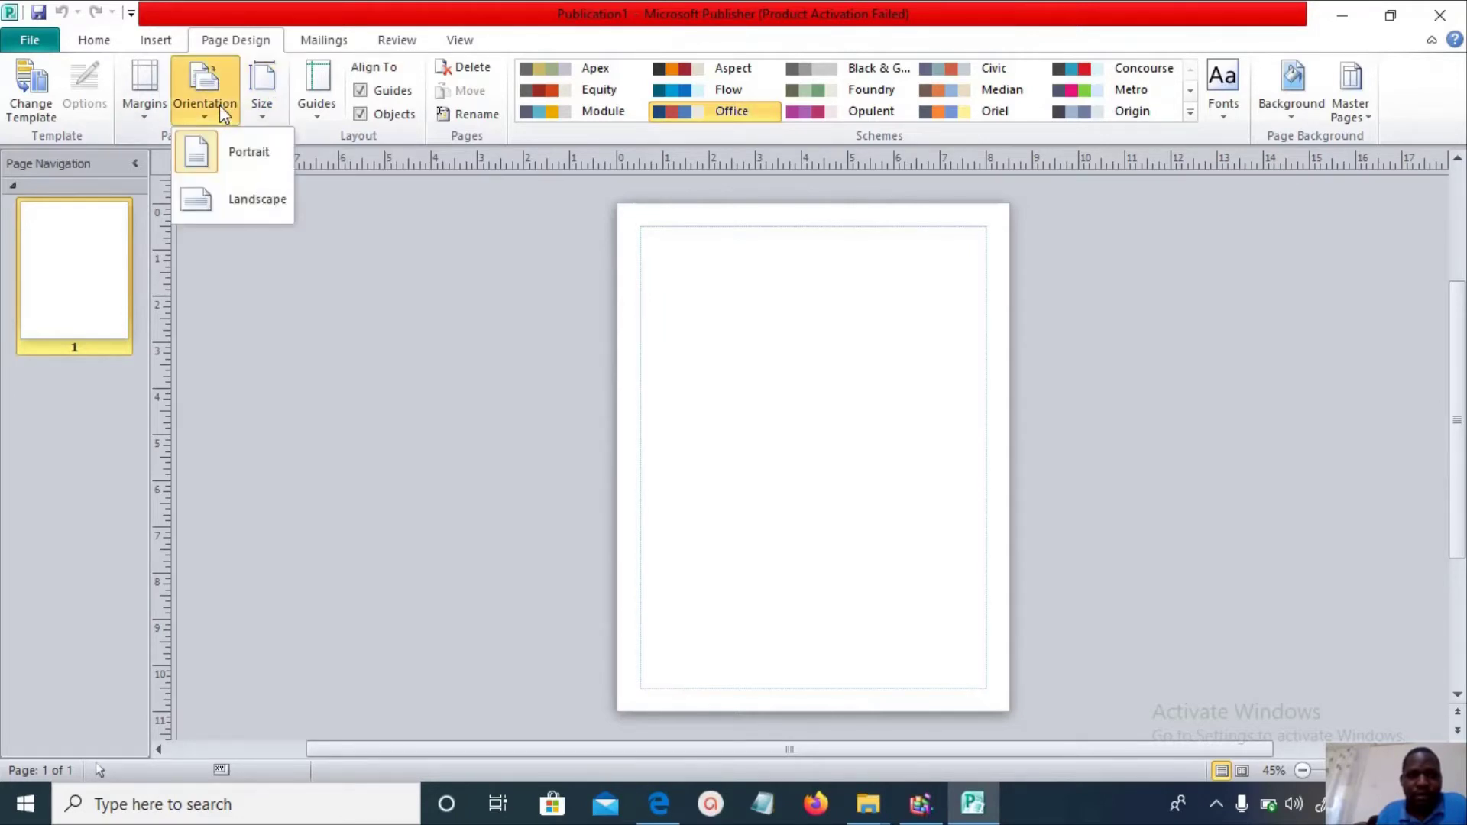
Set the target paper size to A4 in Page Setup.
click(265, 121)
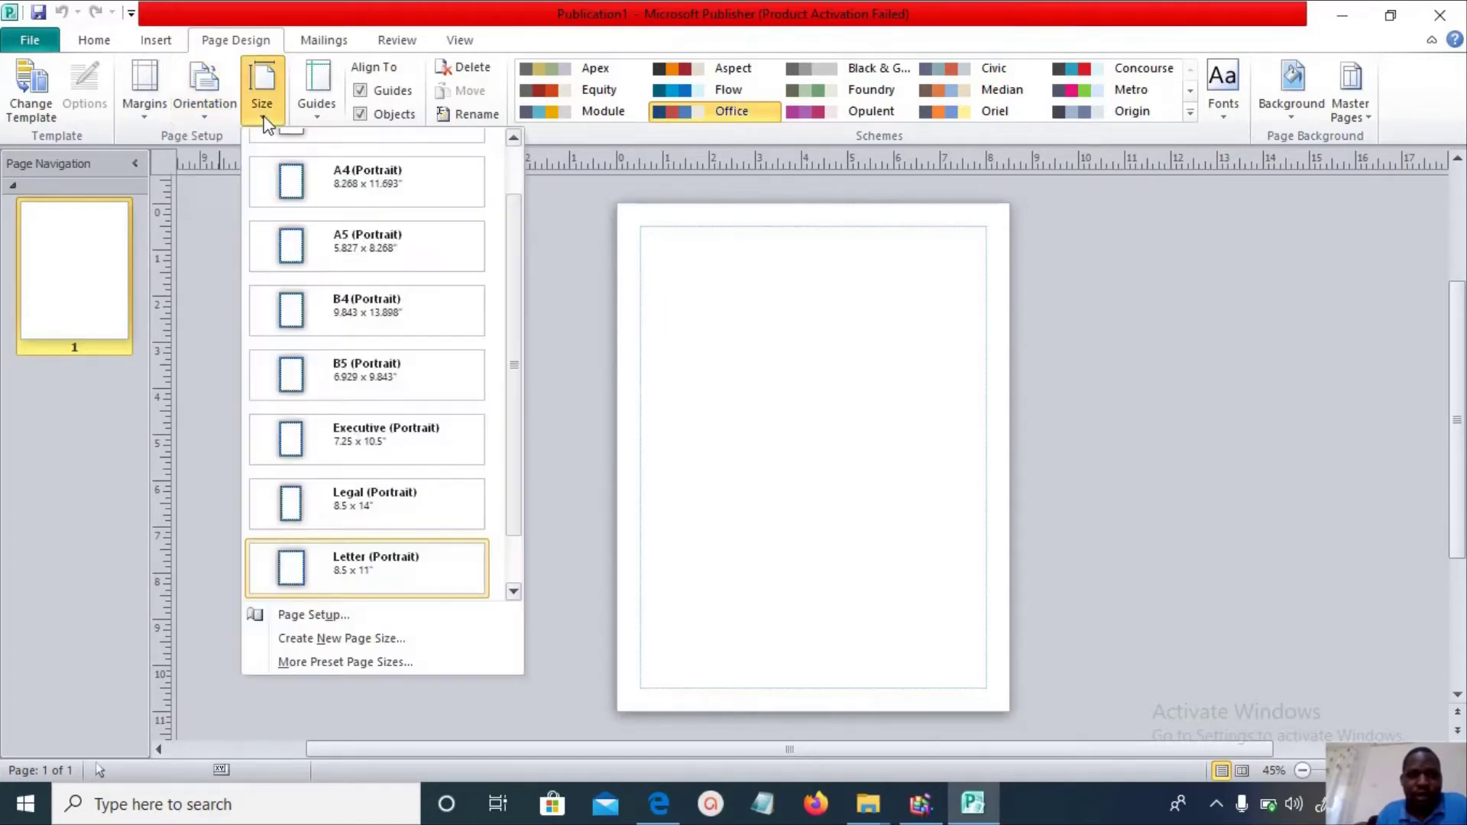
click(265, 121)
click(264, 121)
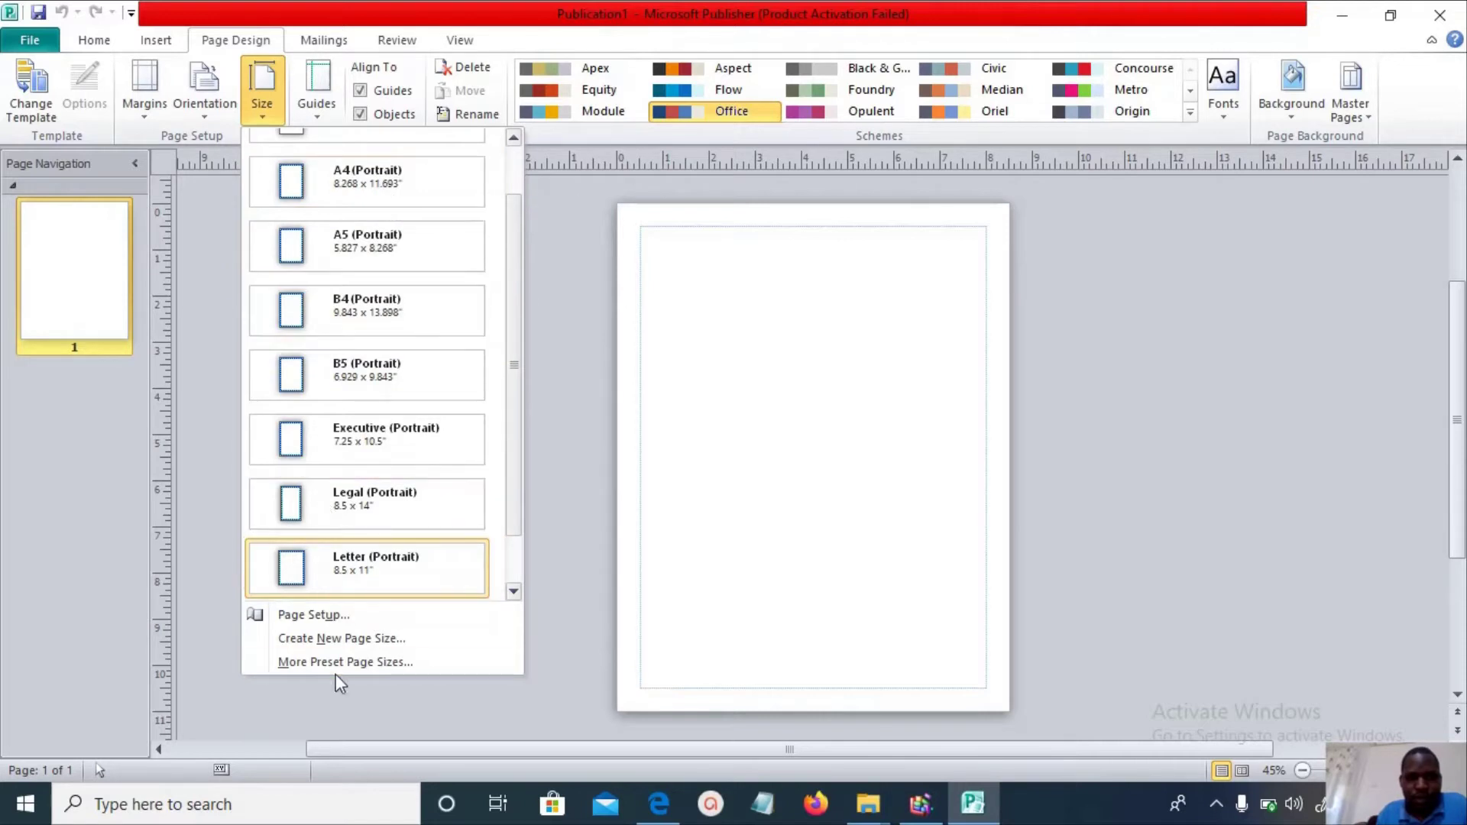
click(386, 616)
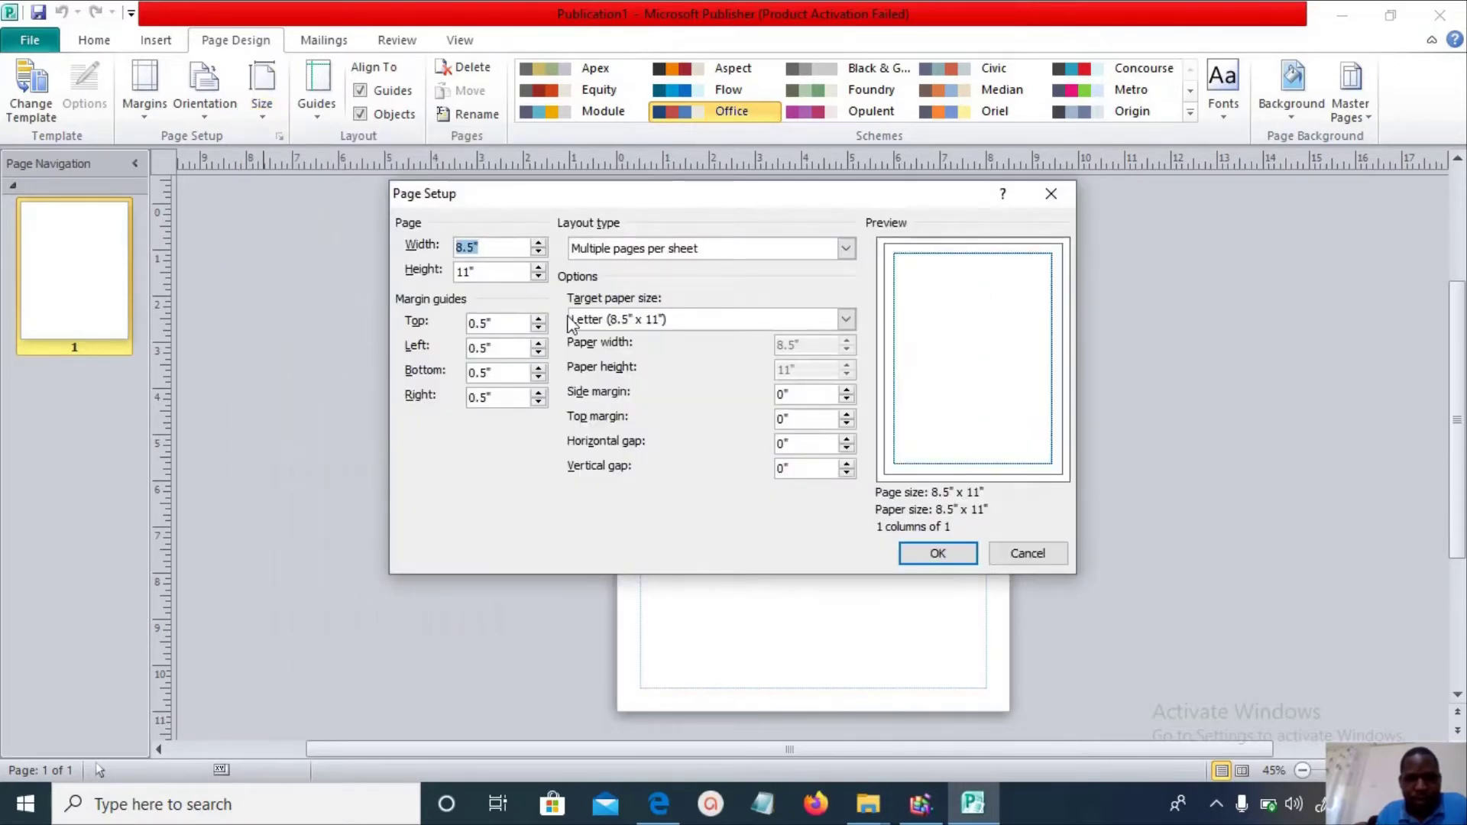
click(847, 320)
click(820, 355)
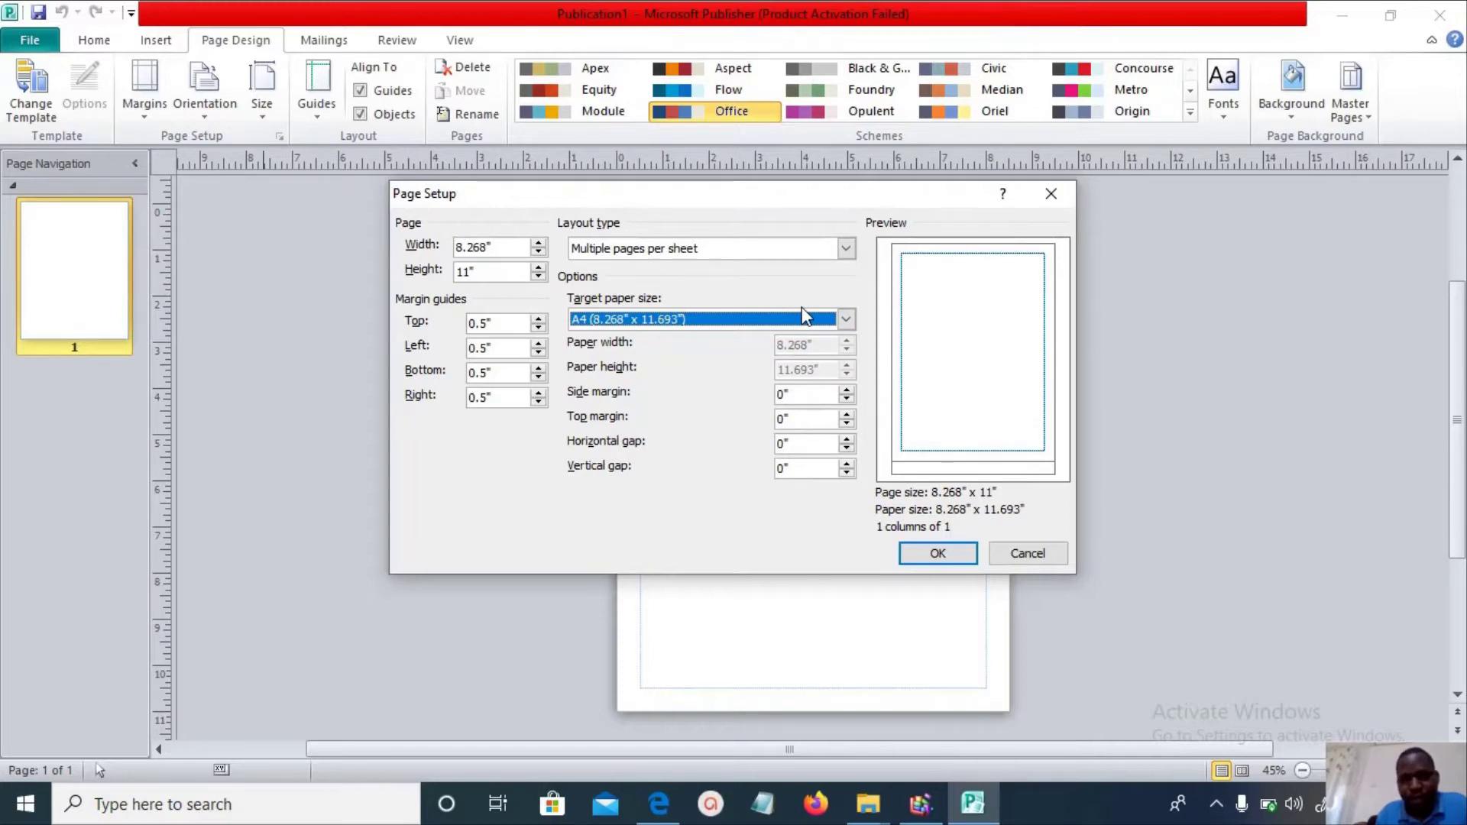
click(935, 554)
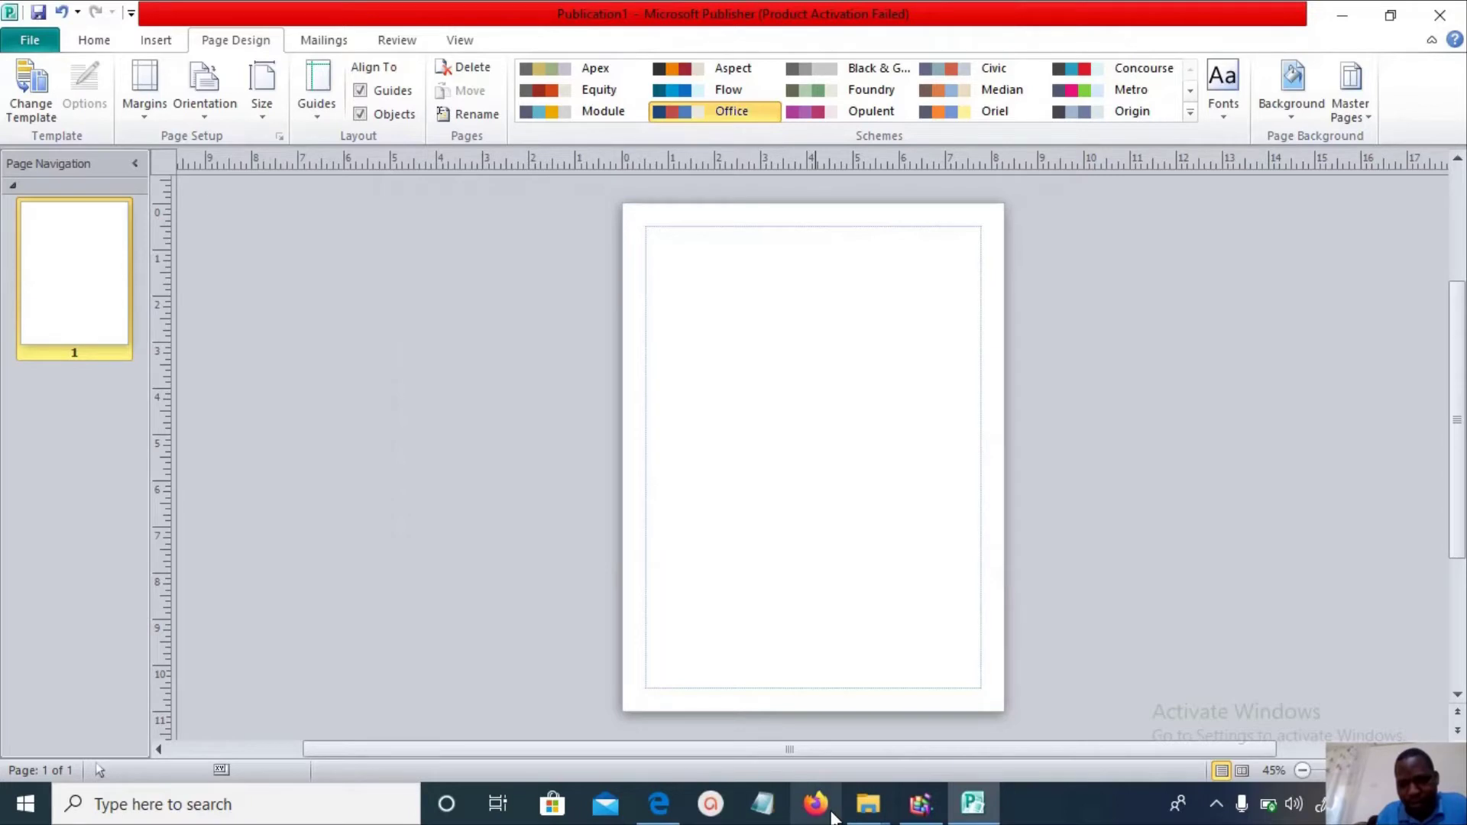
click(677, 810)
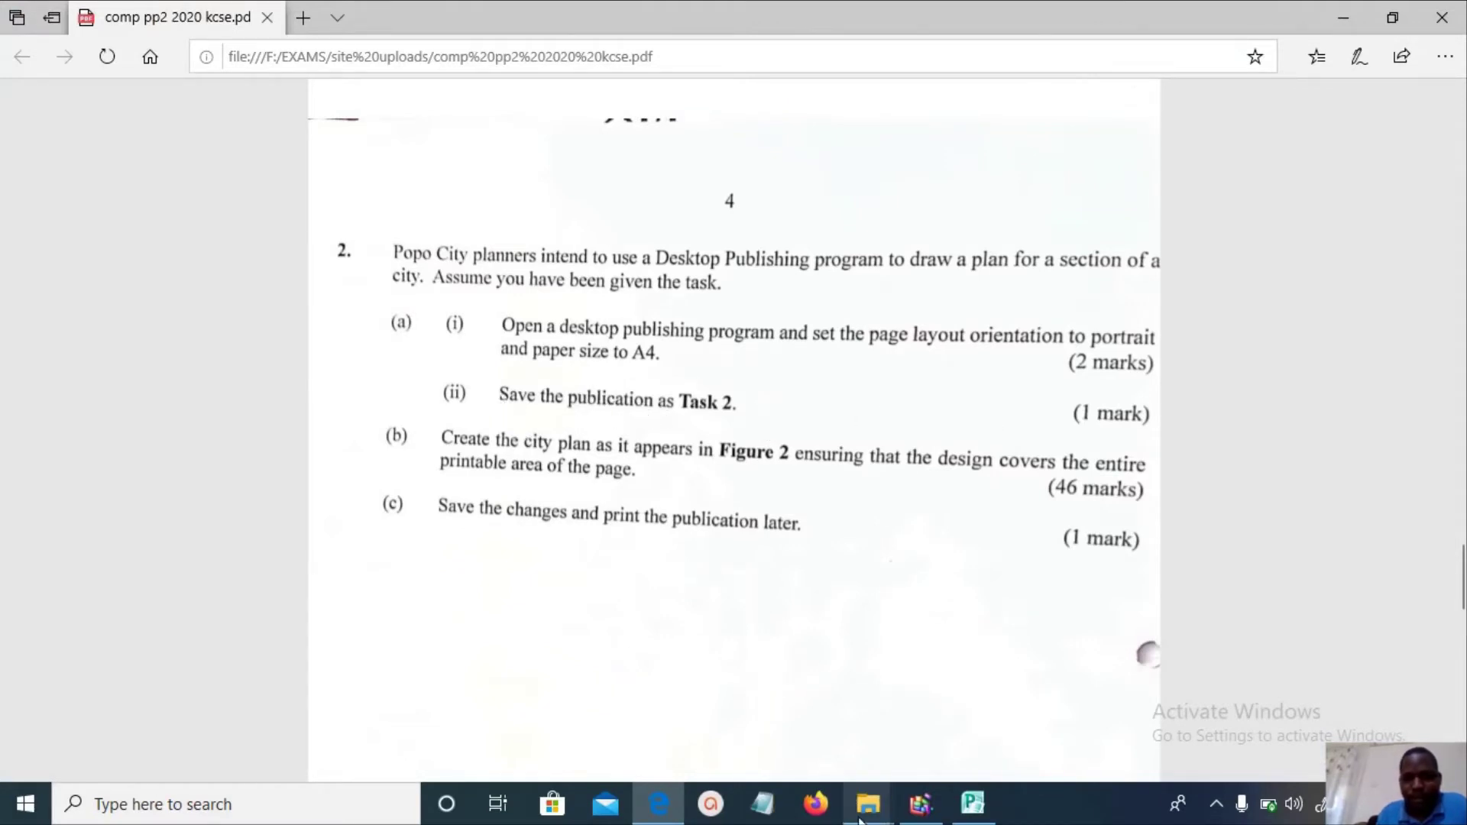
Start Save As and rename the publication from Publication1 to 'Task 2'.
click(972, 804)
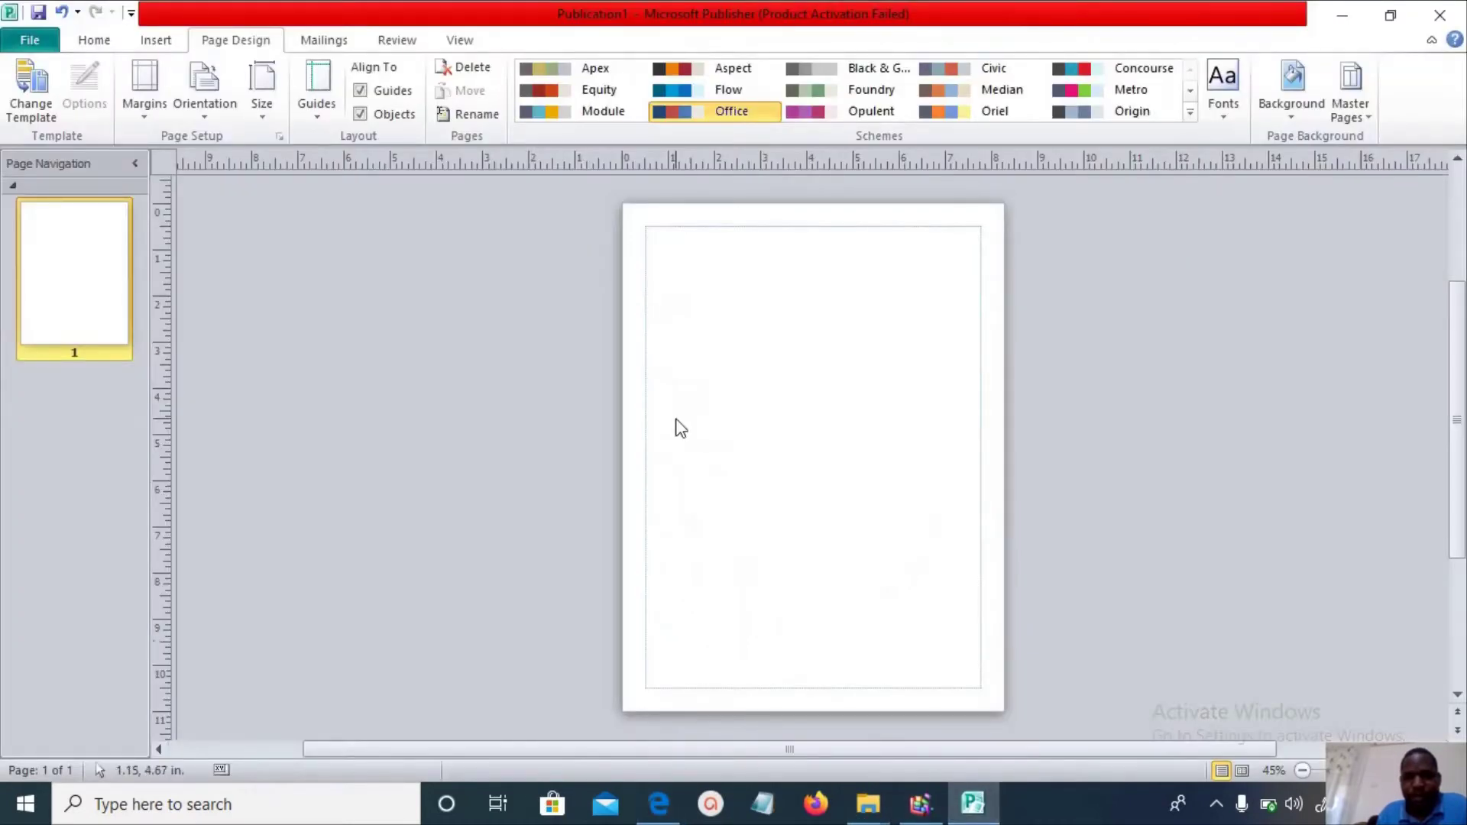
click(30, 41)
key(Escape)
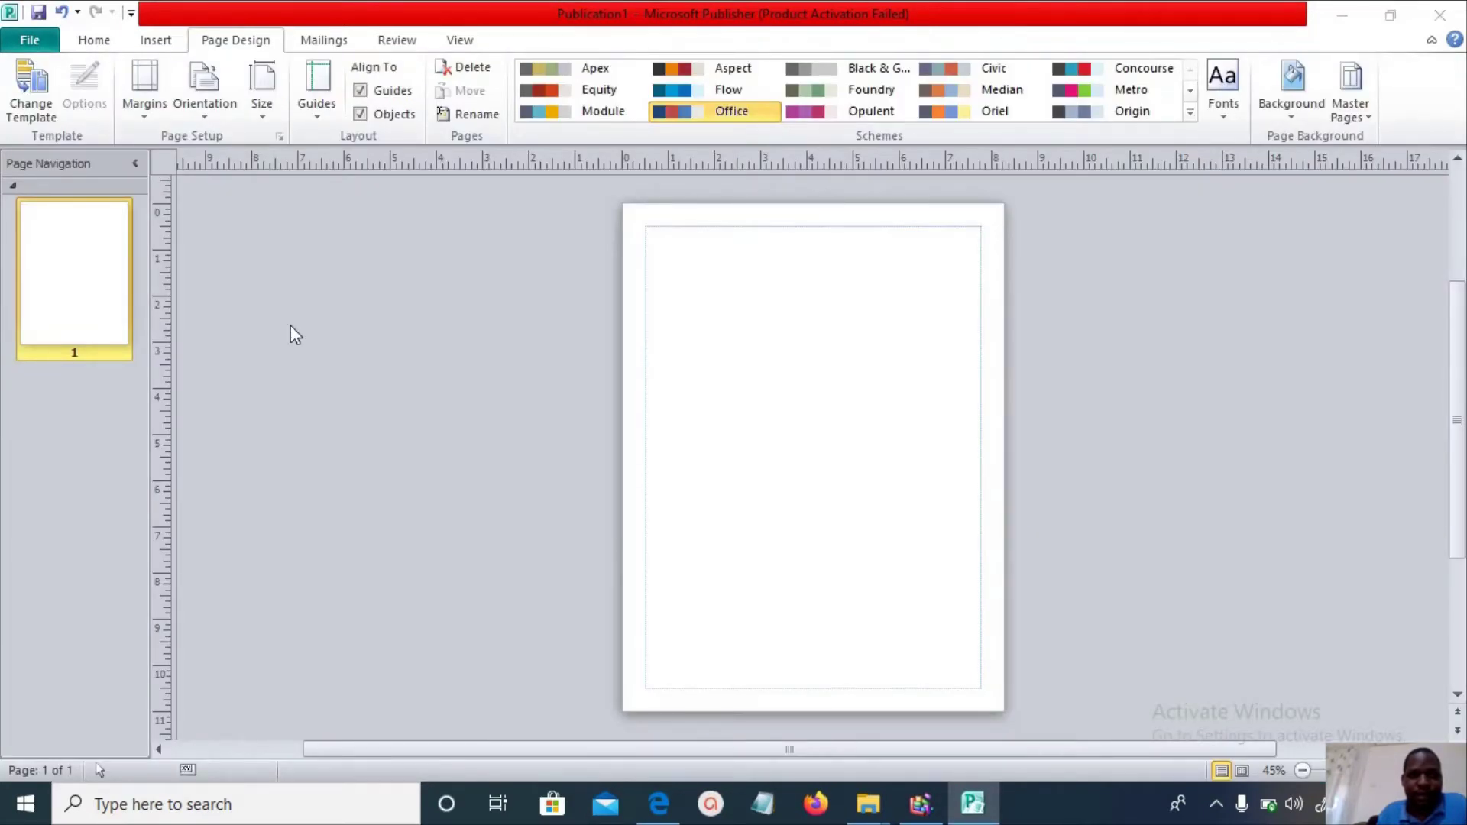
key(F12)
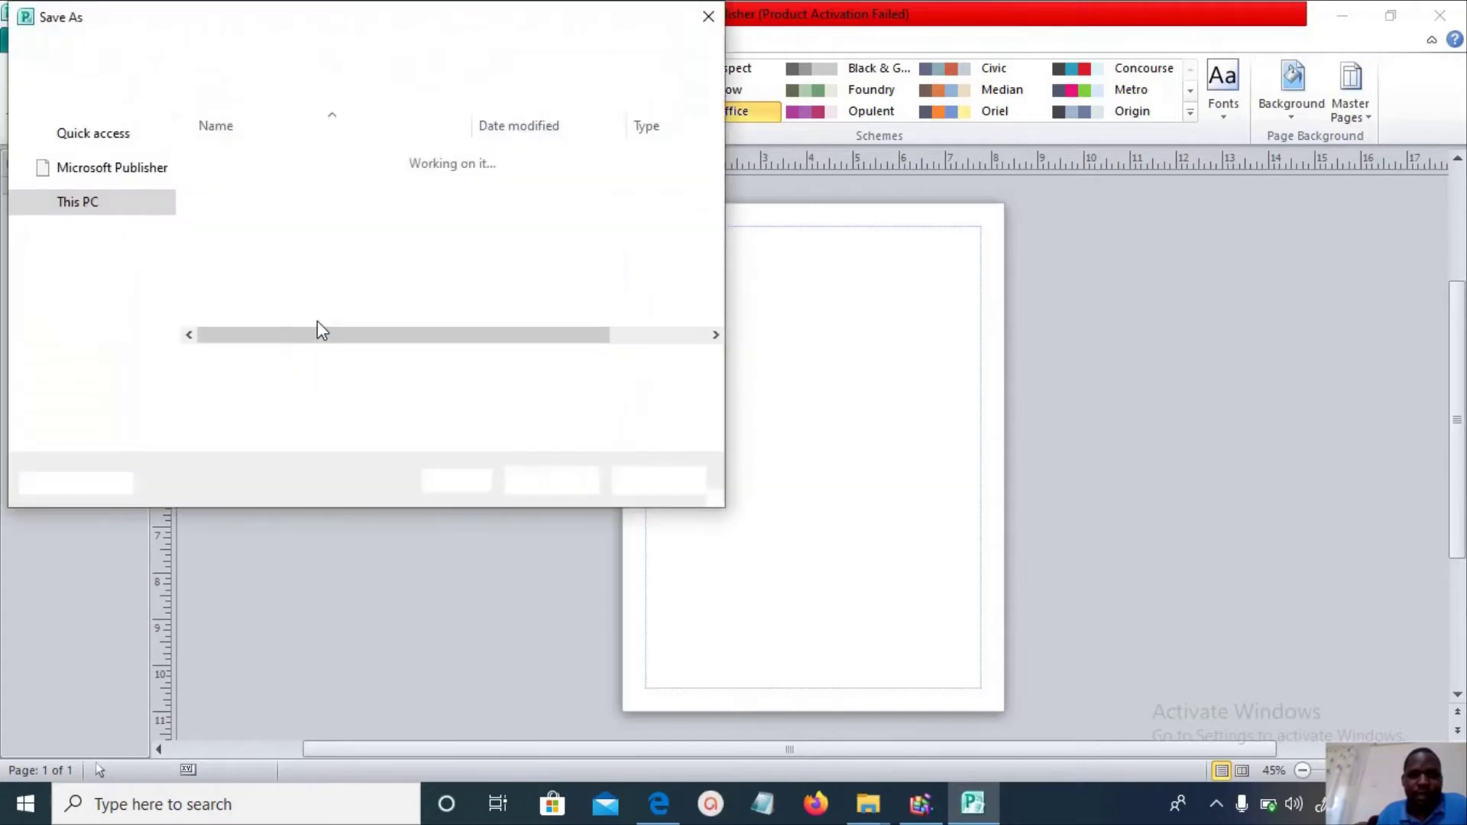
click(249, 370)
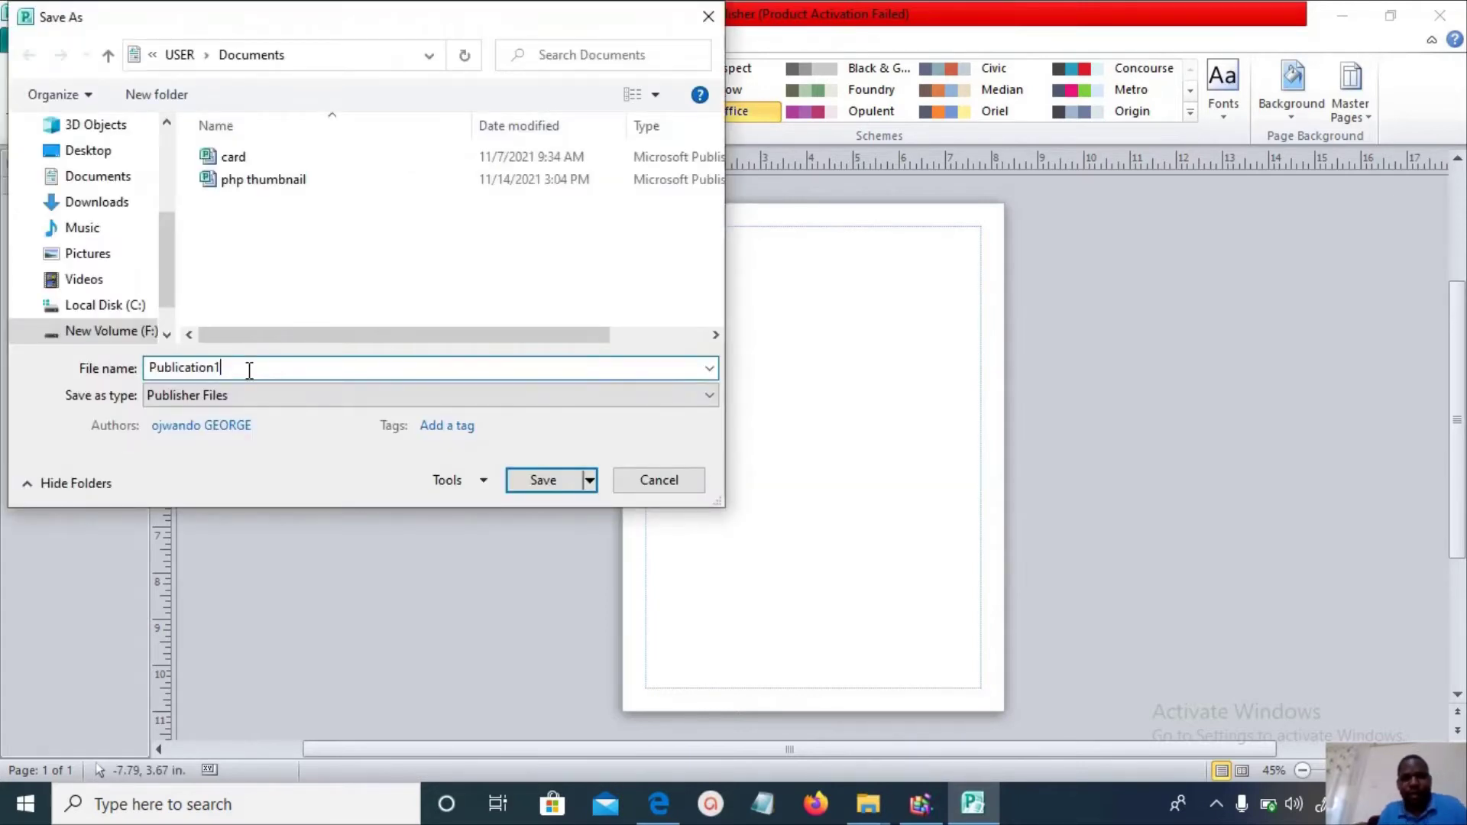
key(BackSpace)
key(BackSpace)
key(BackSpace)
key(BackSpace)
key(BackSpace)
key(BackSpace)
key(BackSpace)
key(BackSpace)
key(BackSpace)
key(BackSpace)
key(BackSpace)
key(BackSpace)
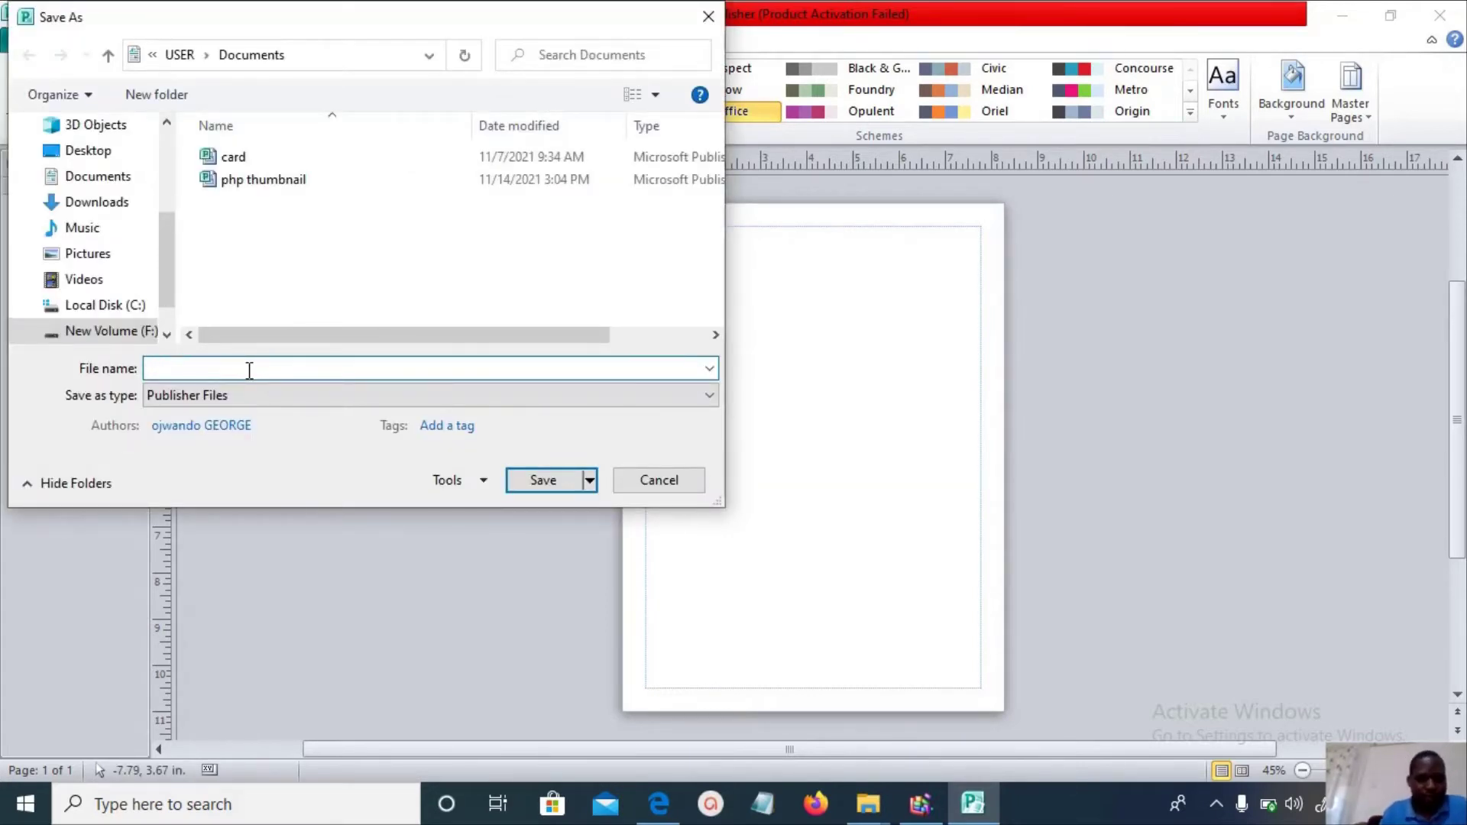
text(Task 2)
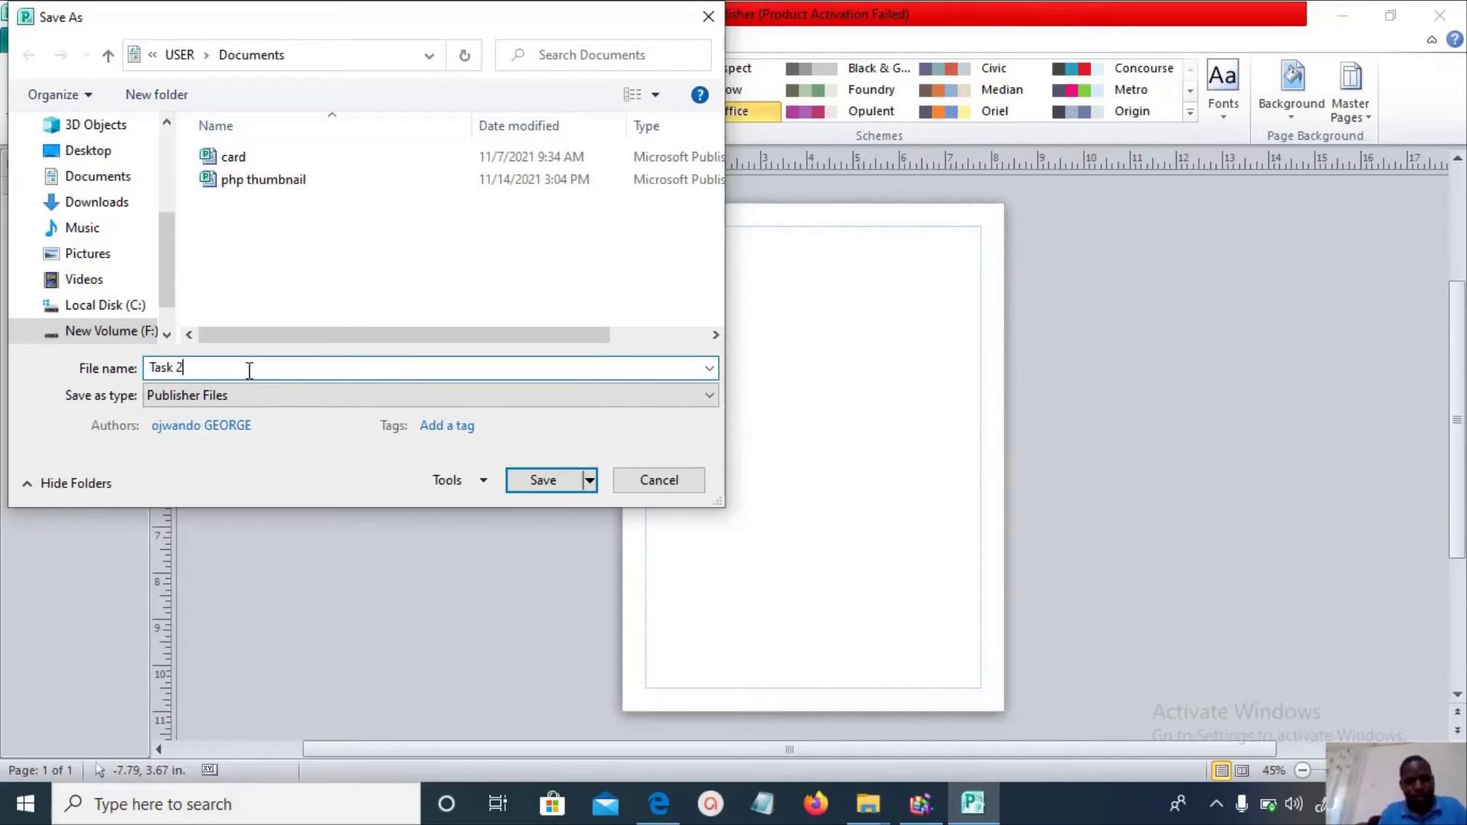
Create the Desktop folder 'kcse 2020 pp2 comp q2' and save Task 2 inside it.
click(105, 155)
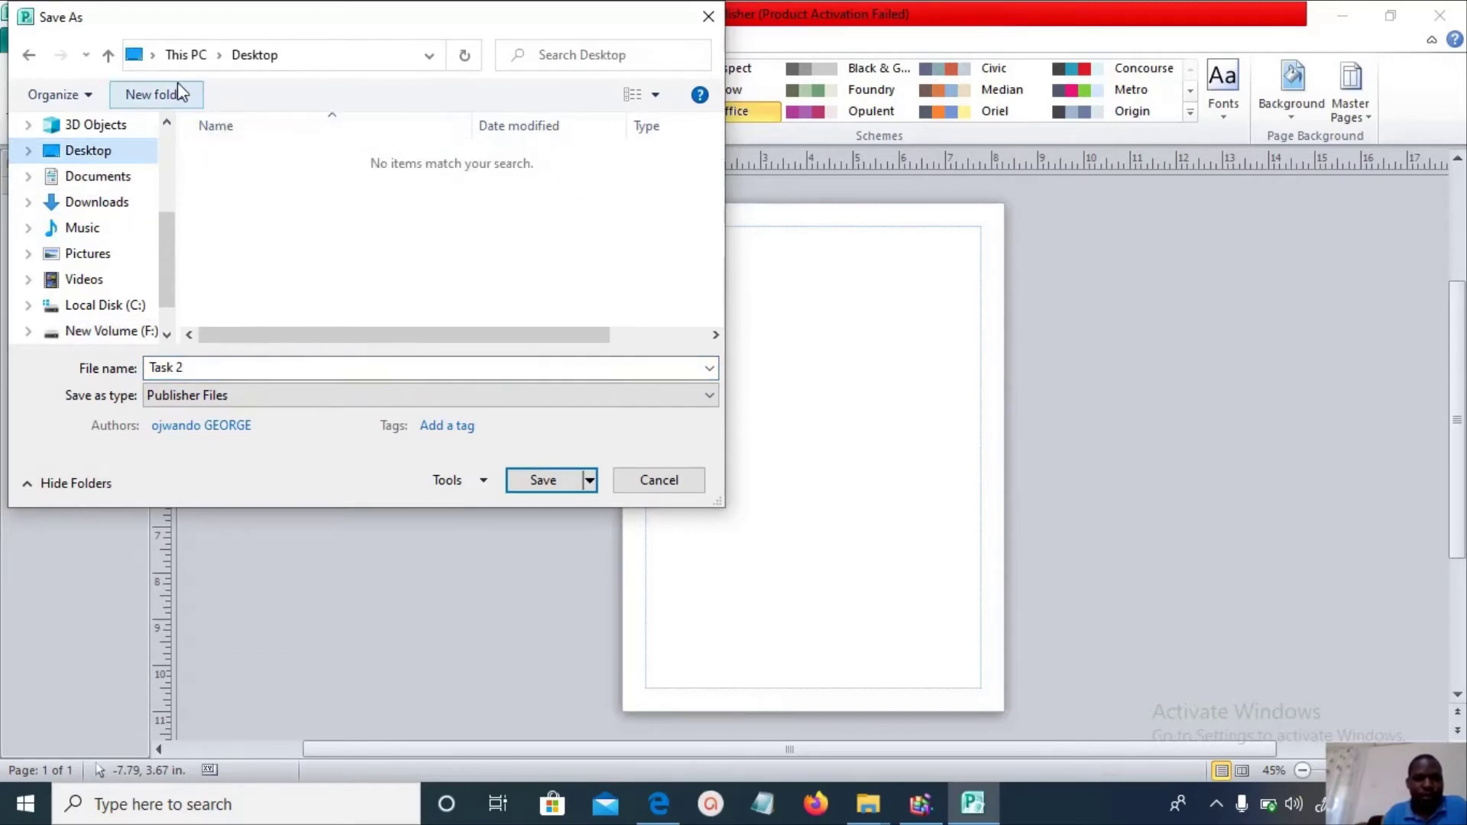
click(157, 94)
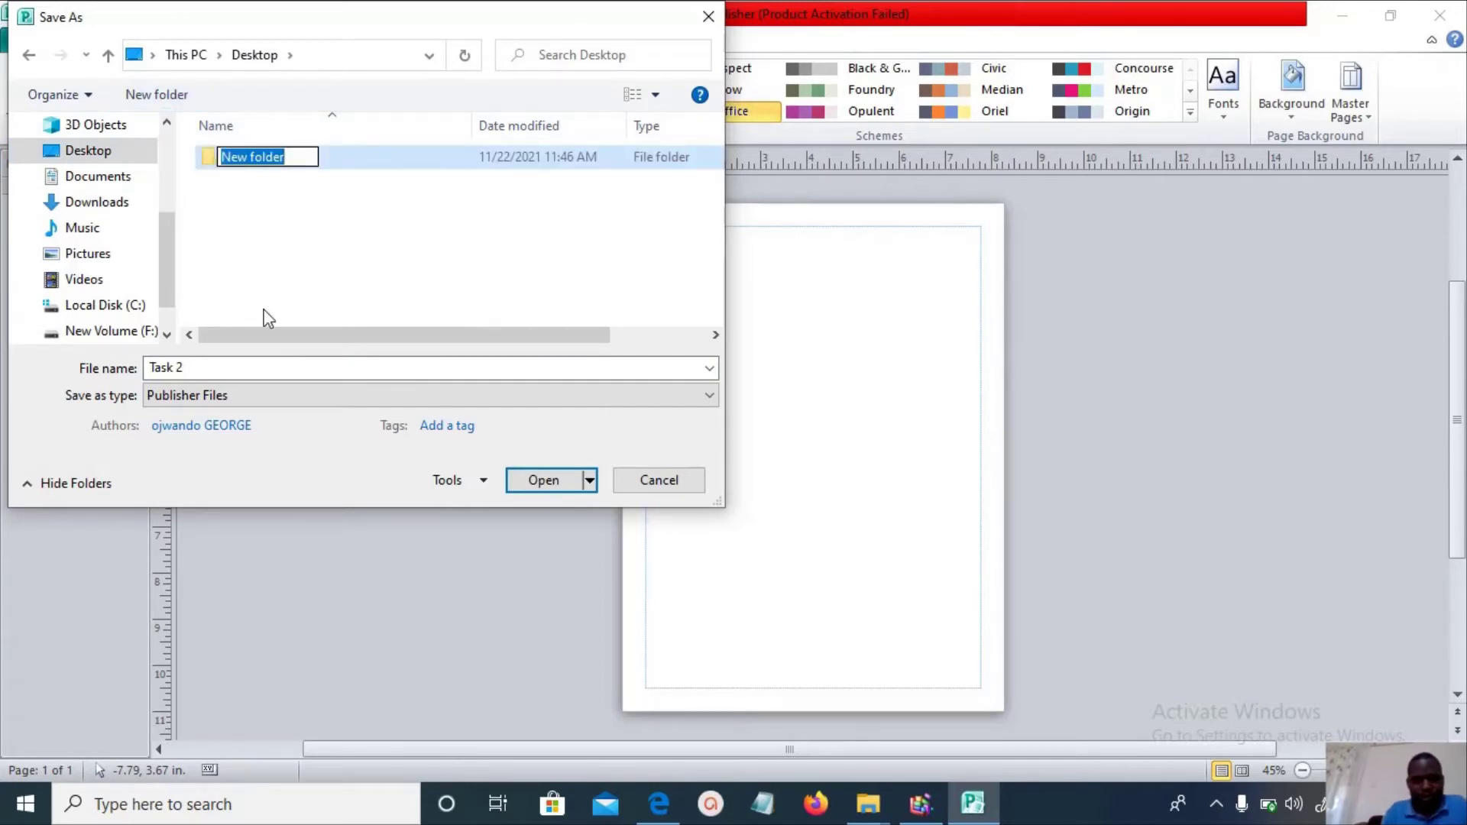
text(k)
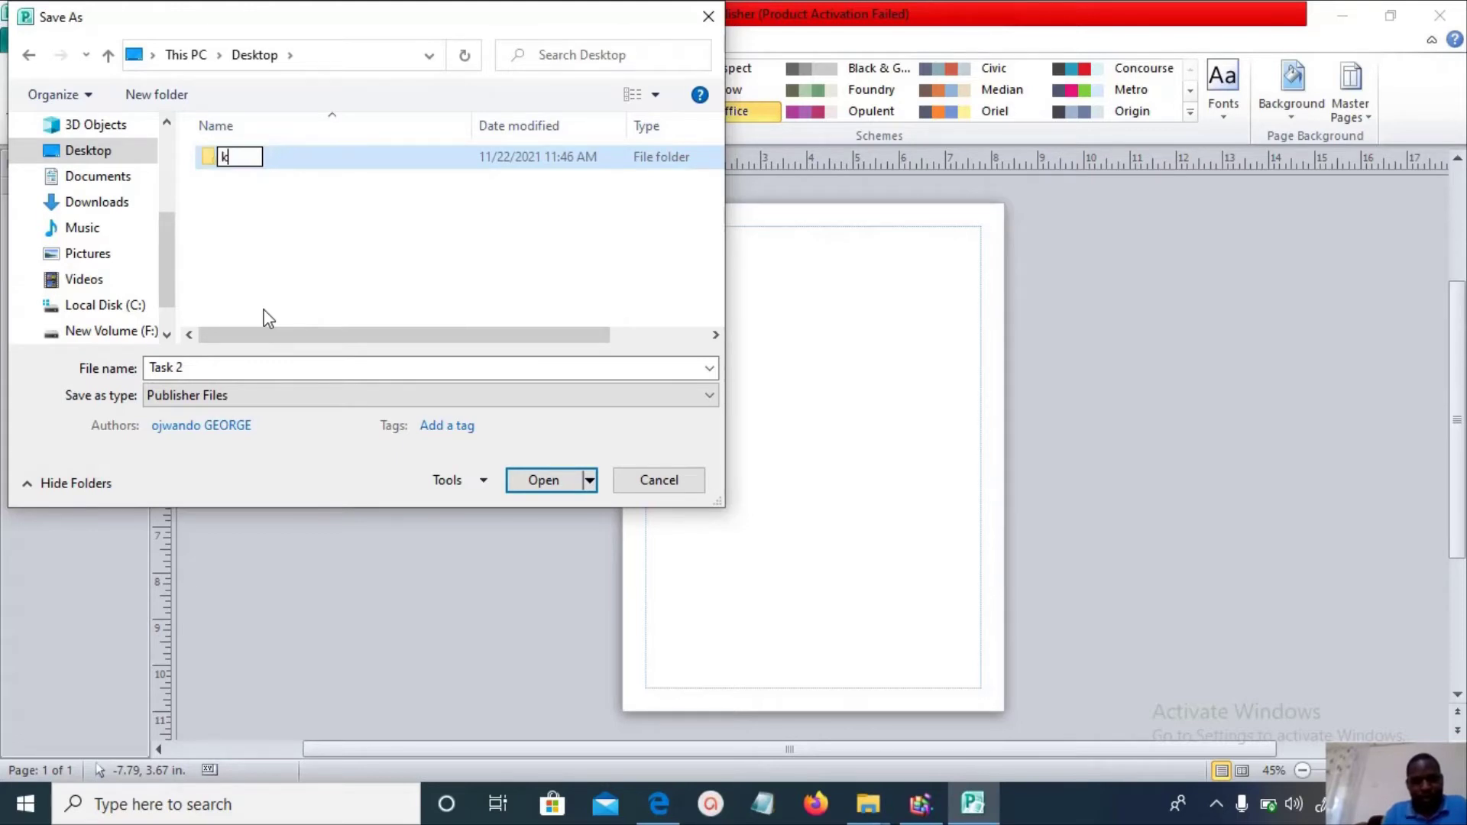
text(cse 202)
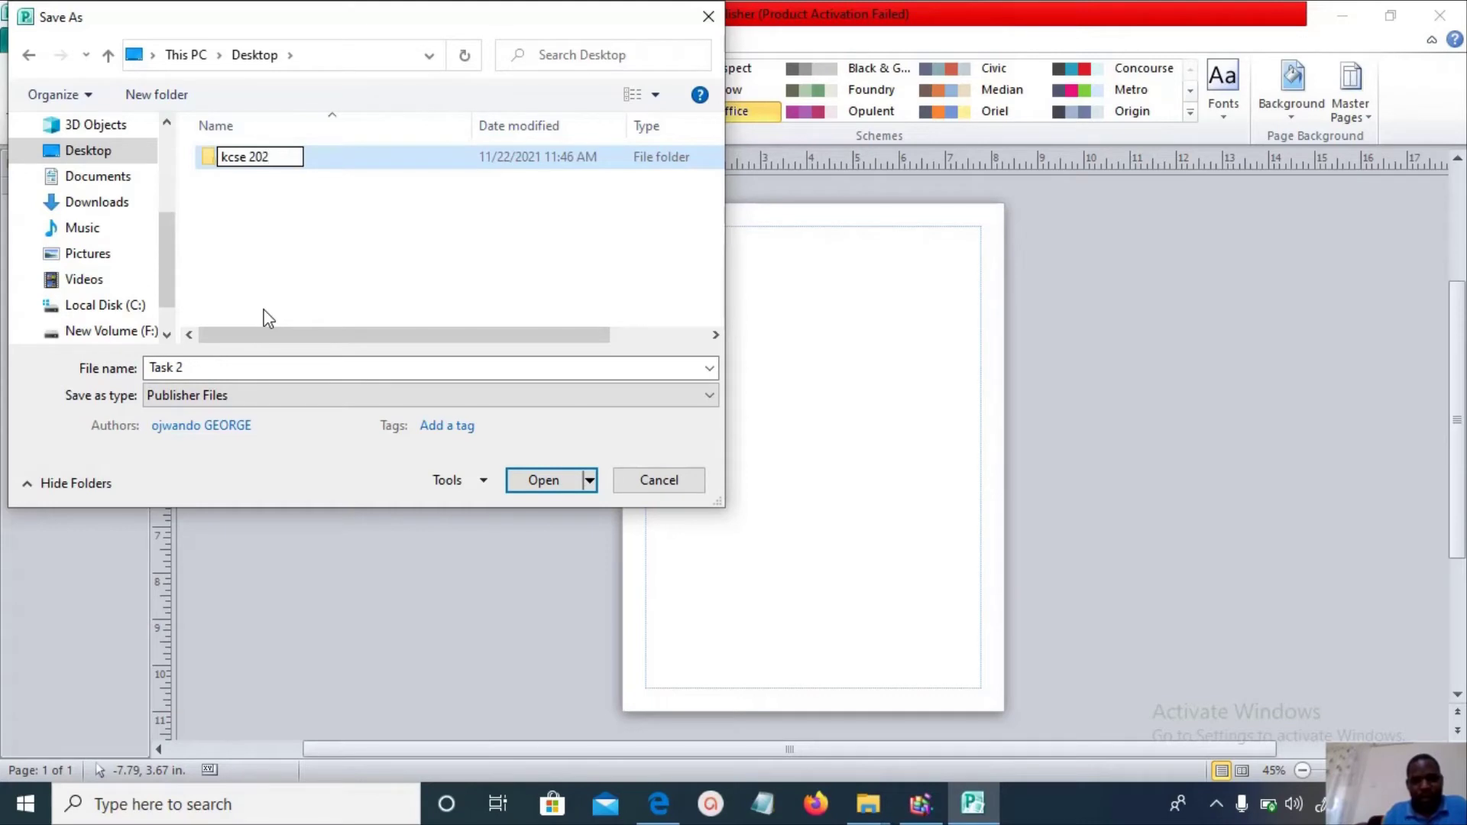
text(0 pp2)
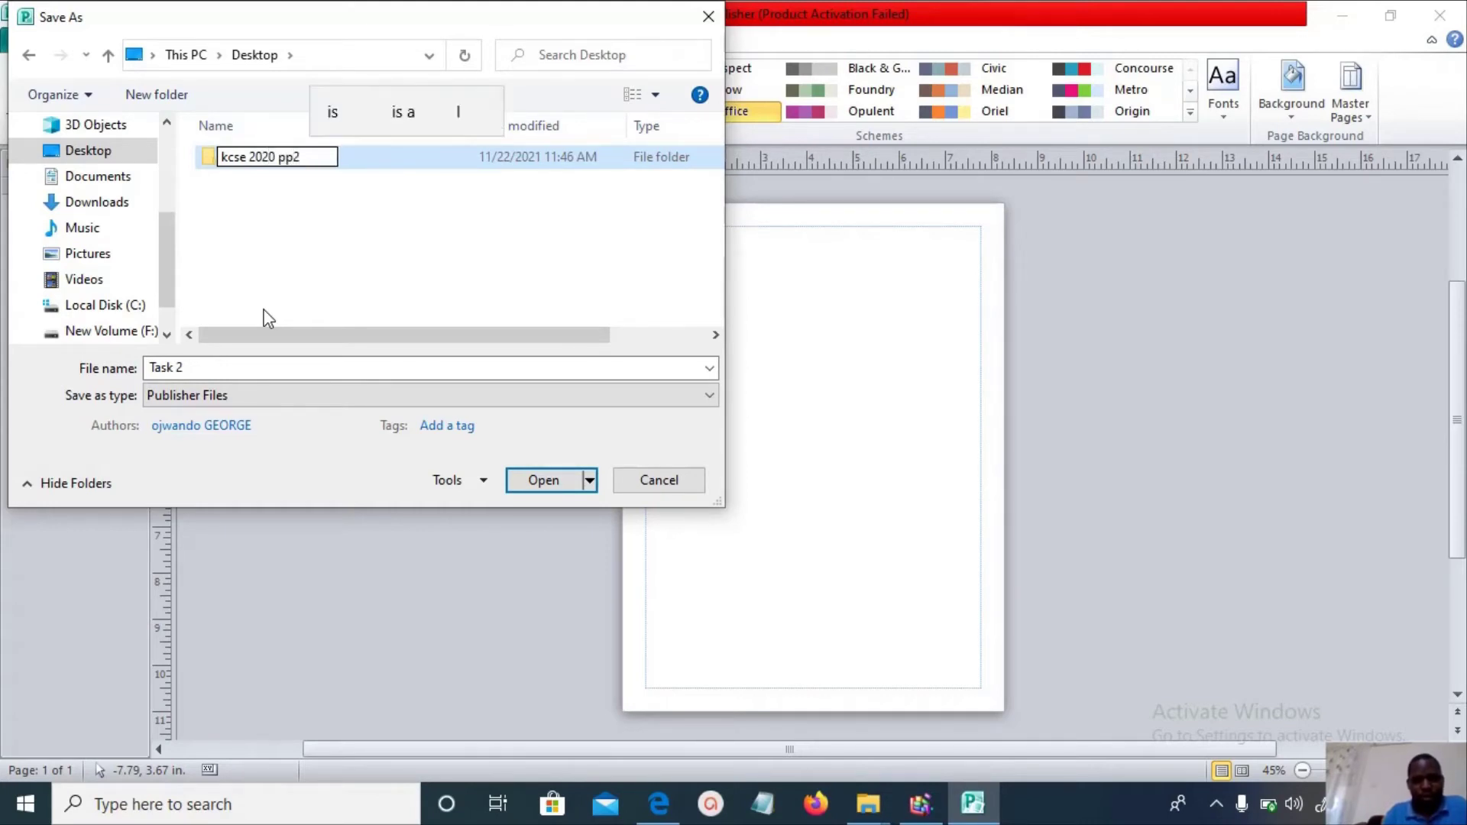
text( comp)
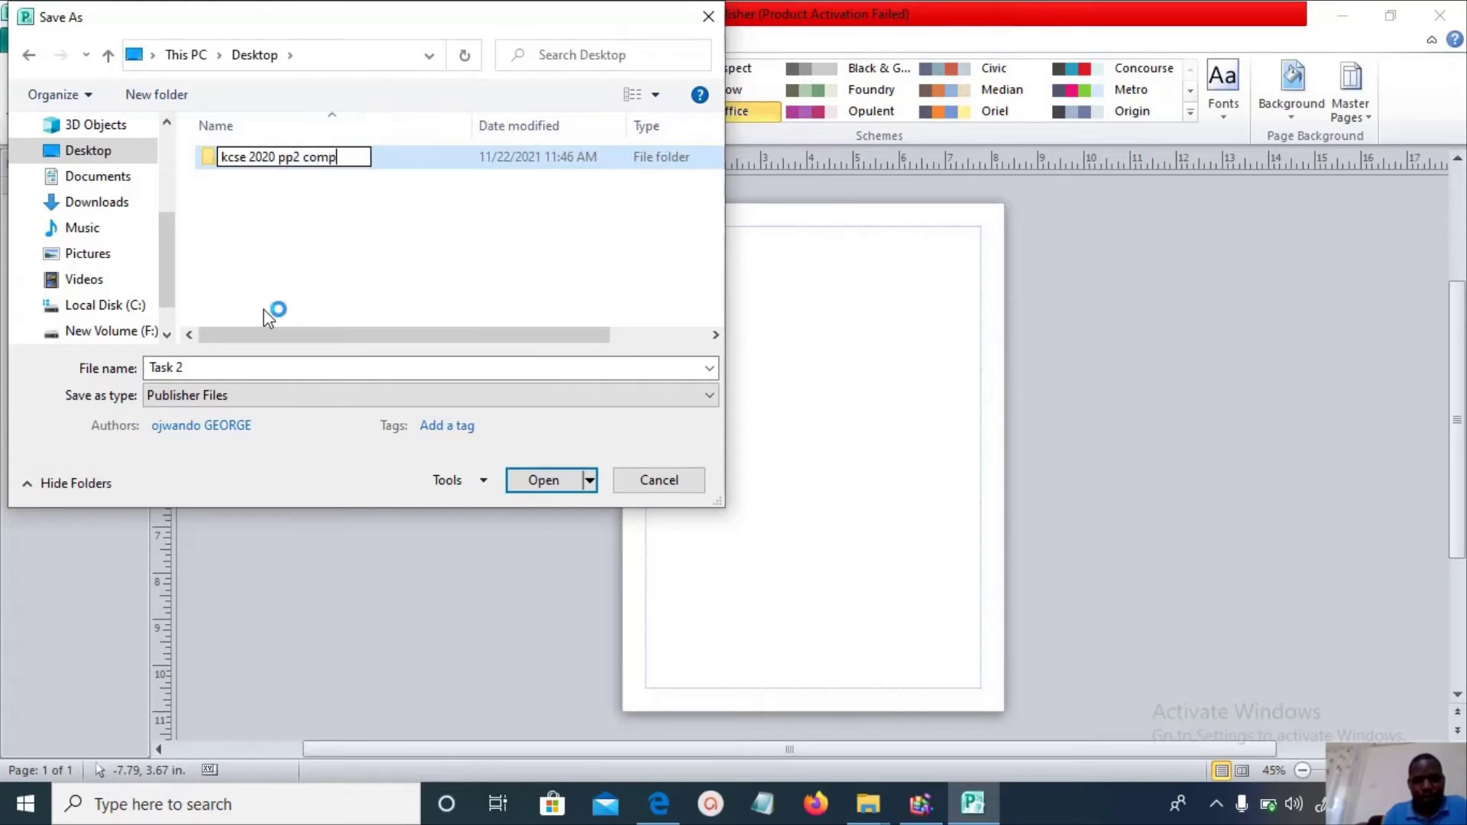
text( q2)
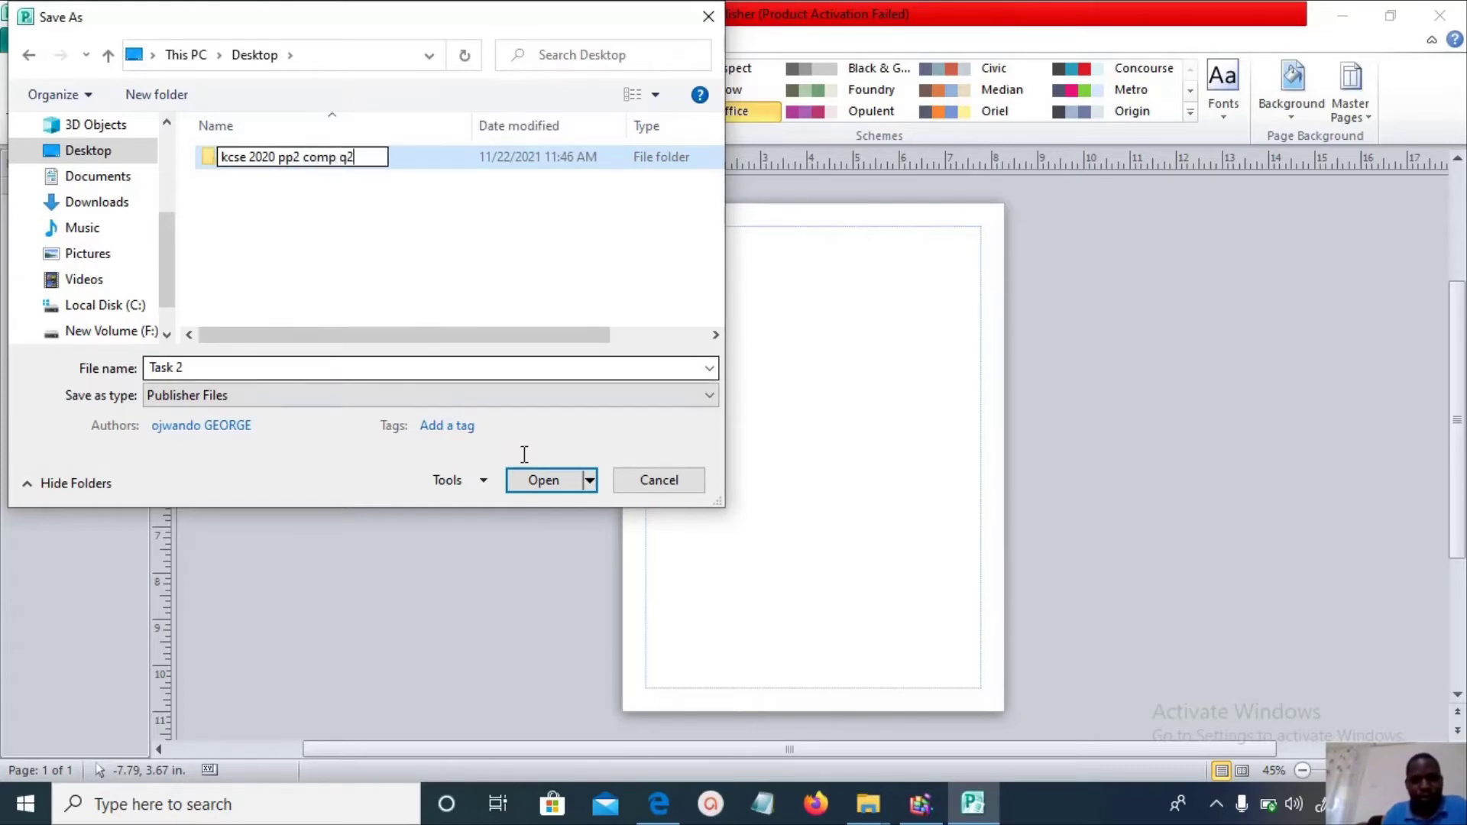
click(540, 477)
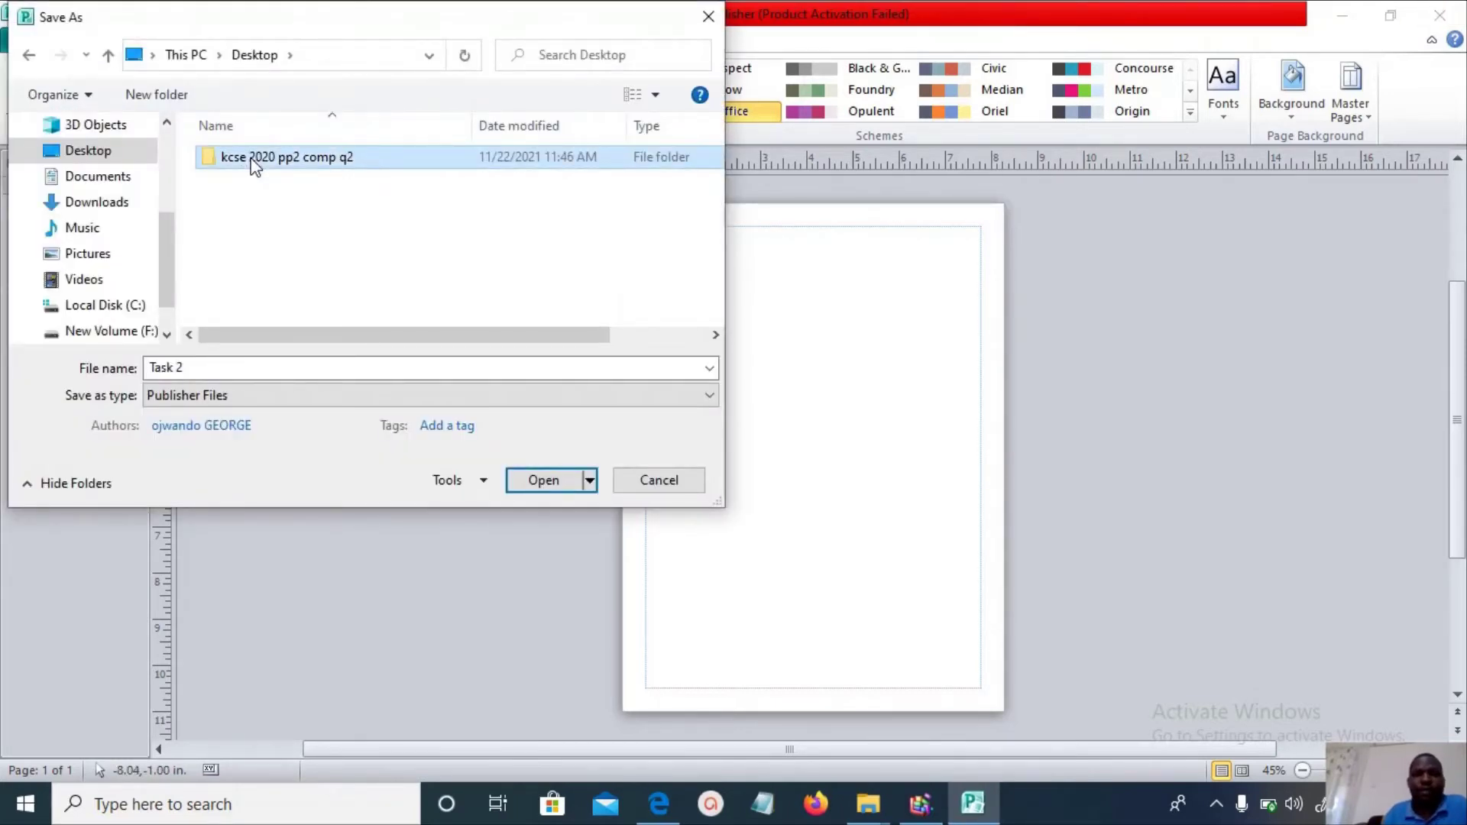
double_click(255, 158)
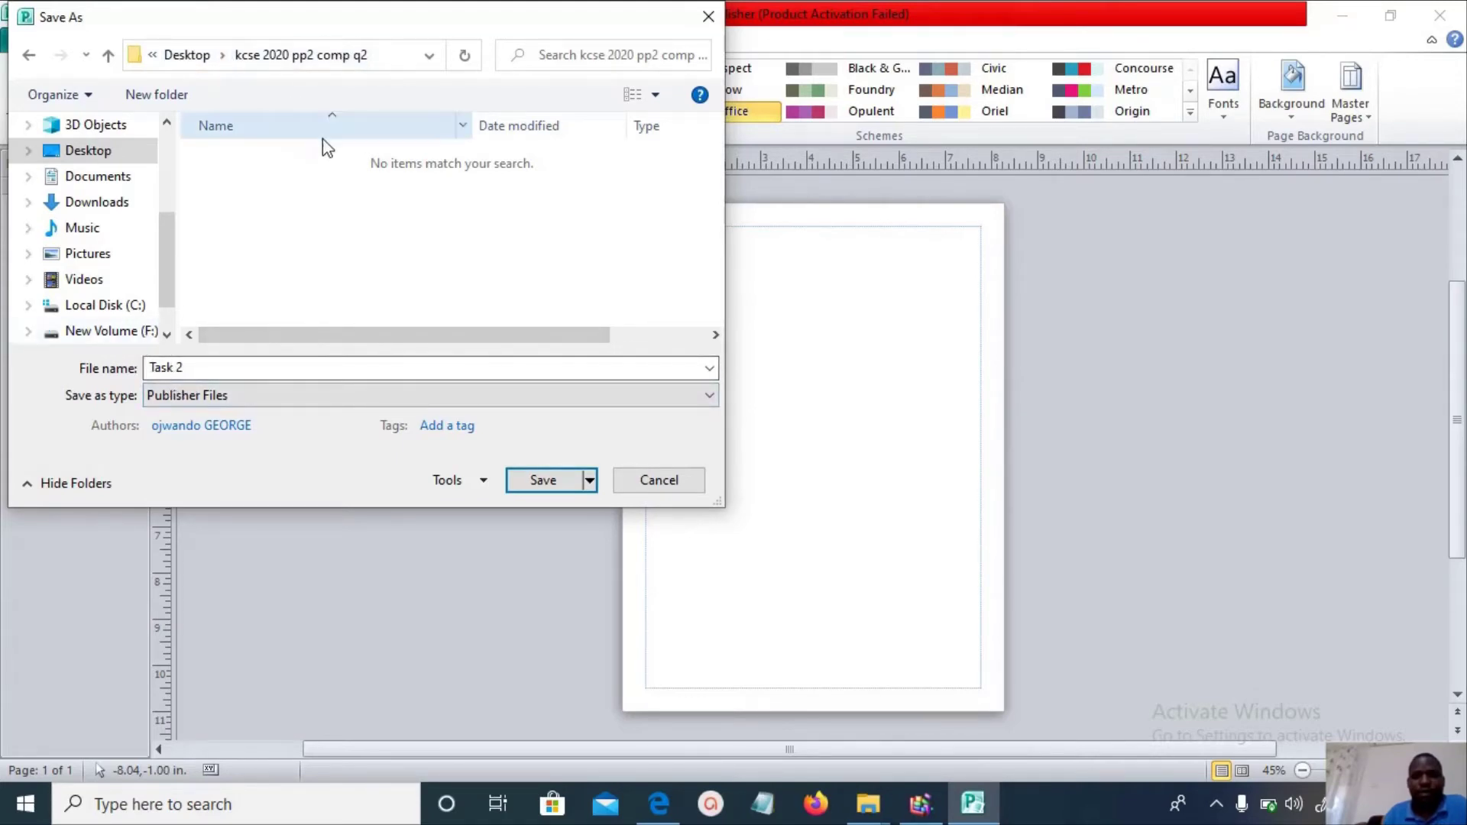
click(543, 480)
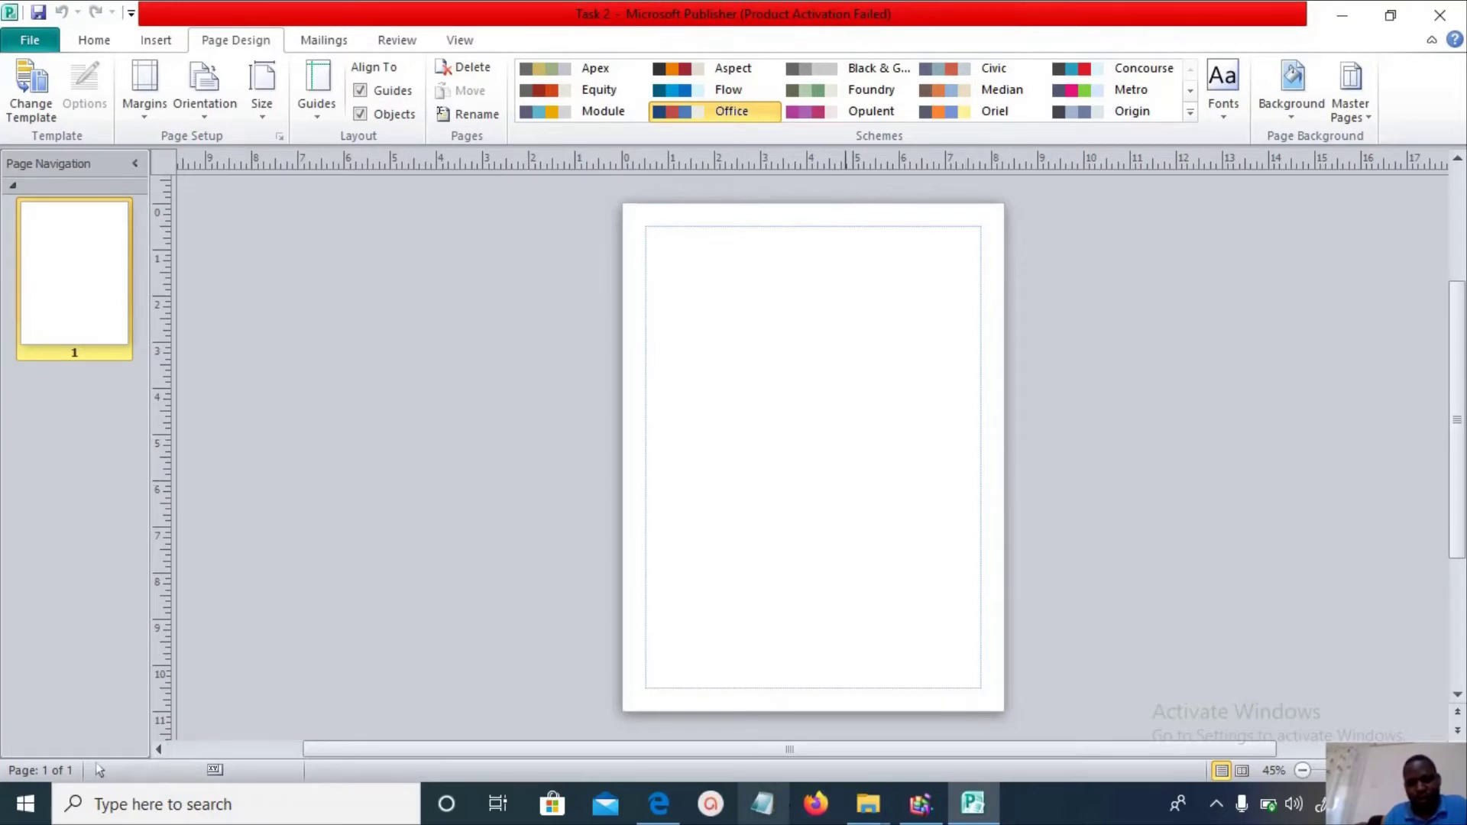
click(662, 810)
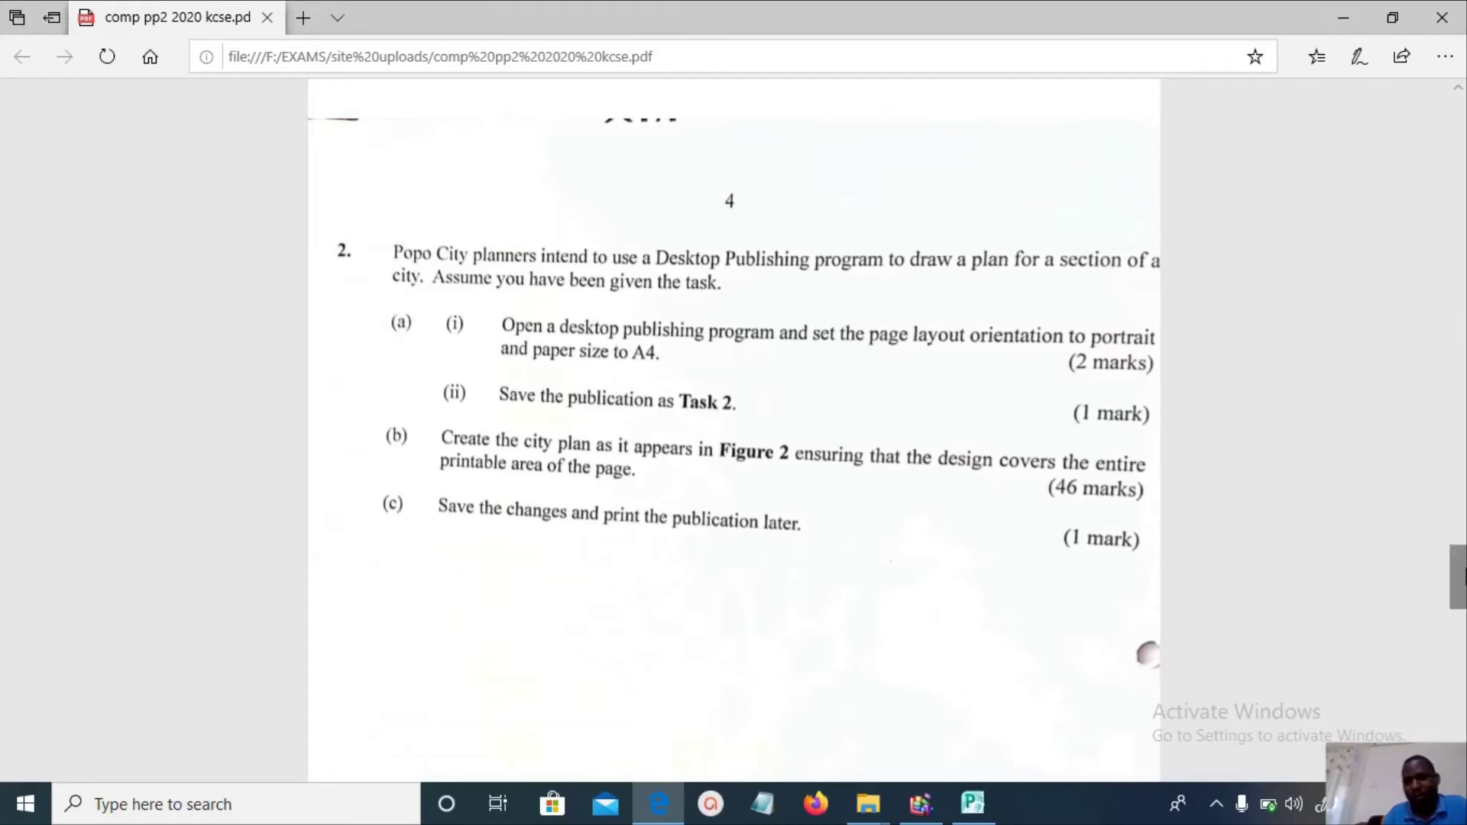
scroll(1458, 604, down, 4)
drag(1461, 606, 1464, 672)
click(972, 802)
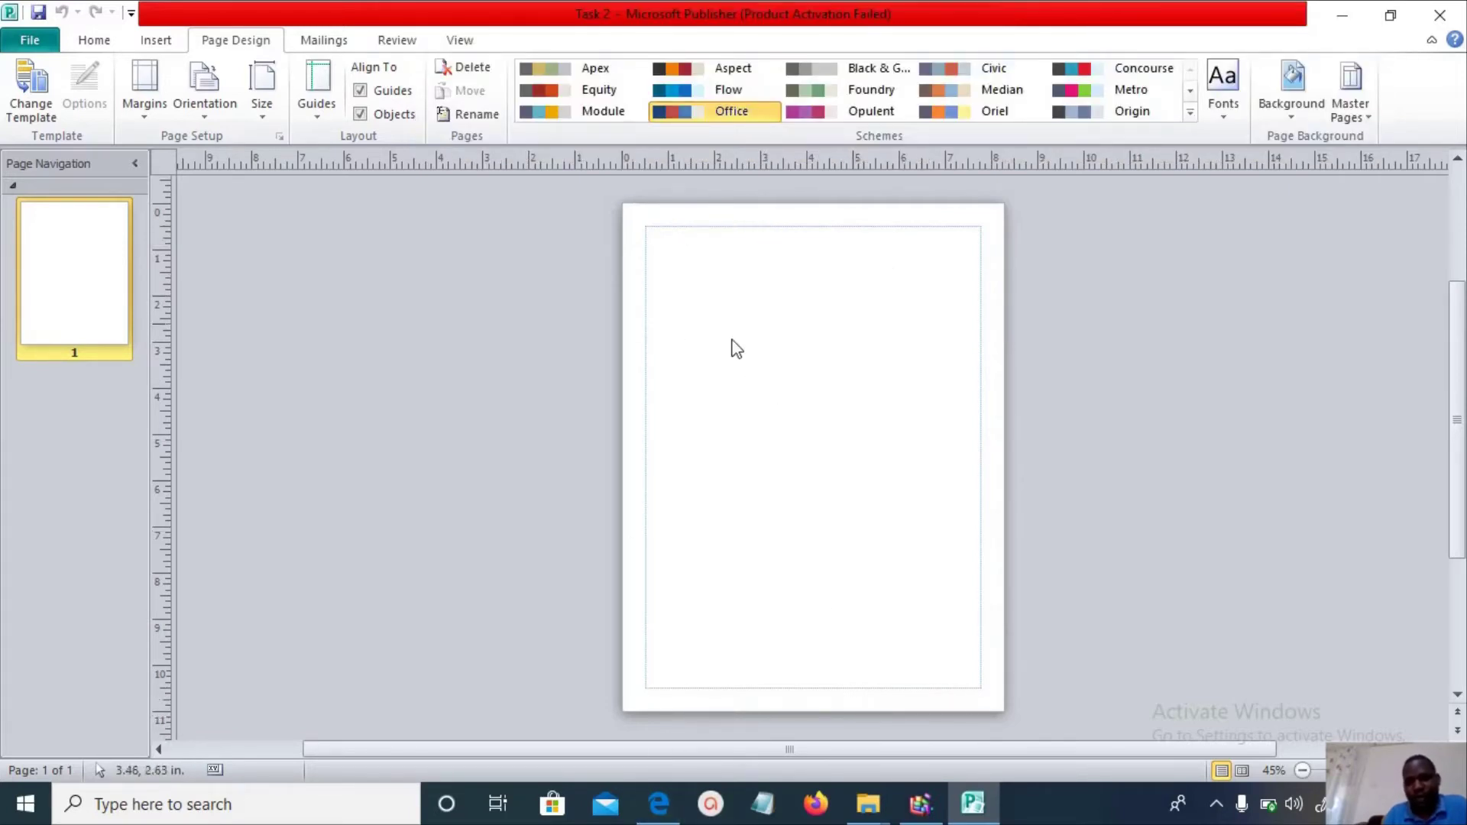
key(alt+Tab)
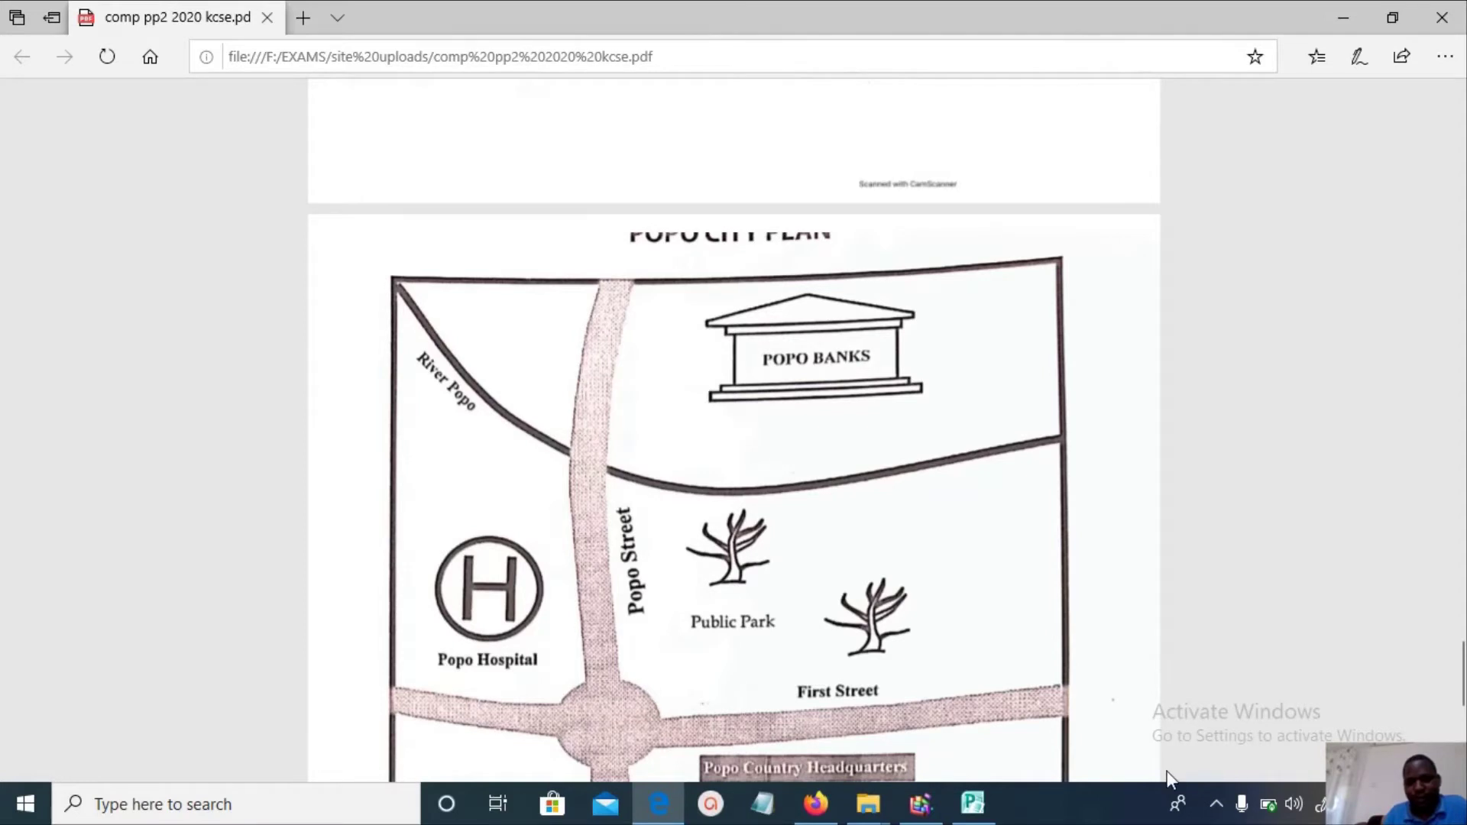
click(973, 804)
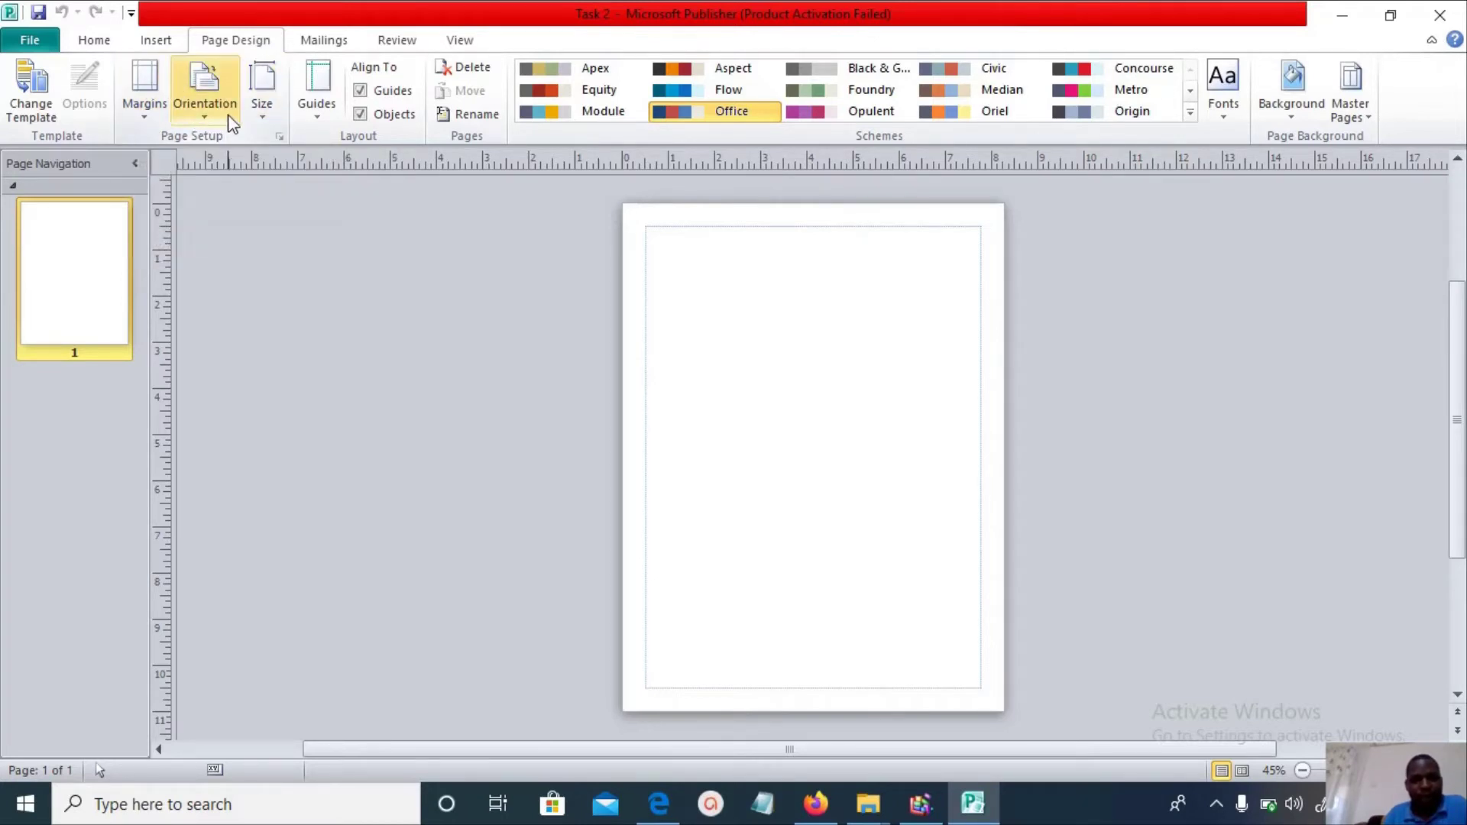
Draw a rectangle spanning the page margins.
click(152, 47)
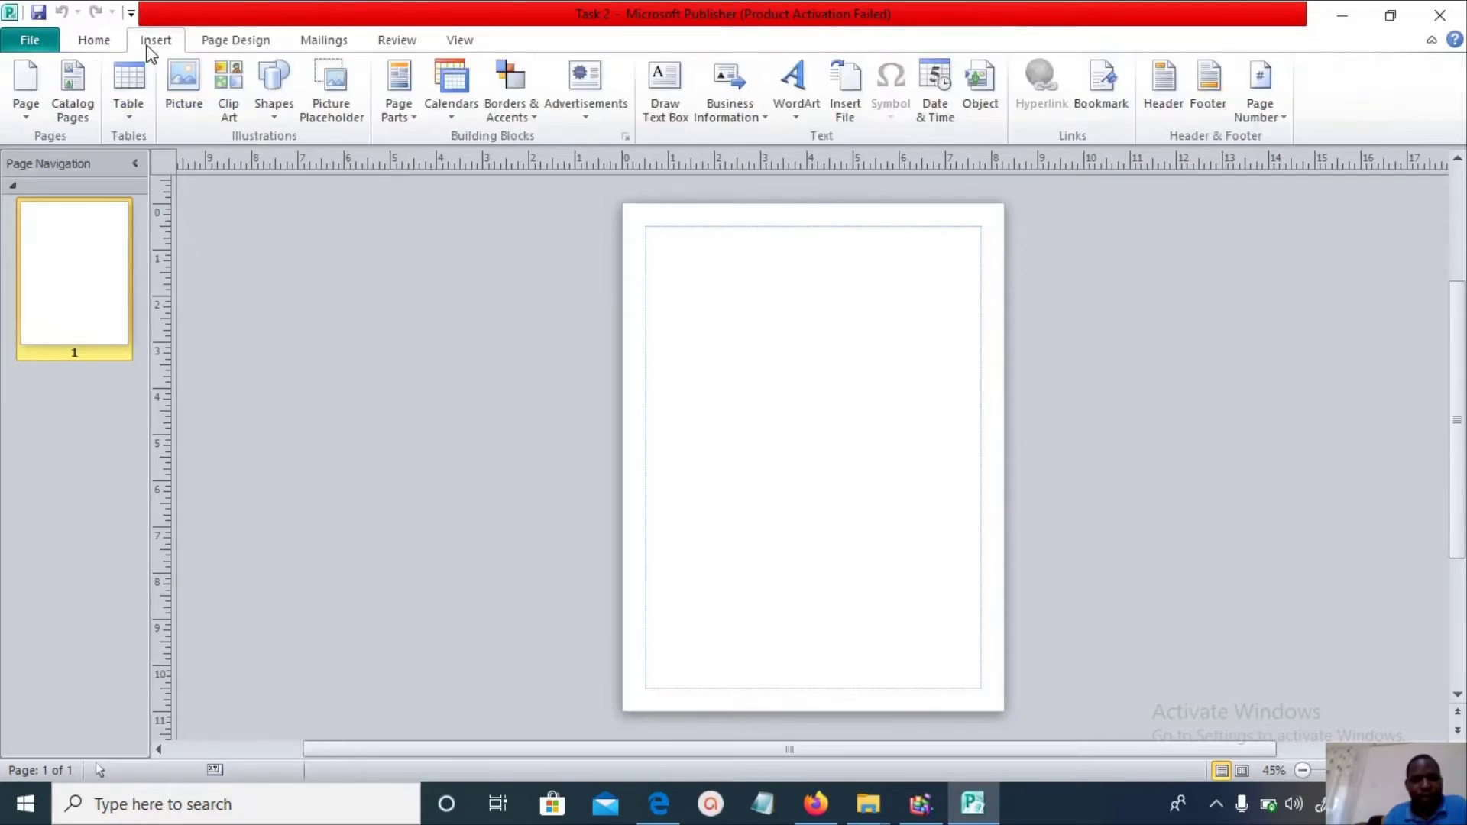
click(273, 115)
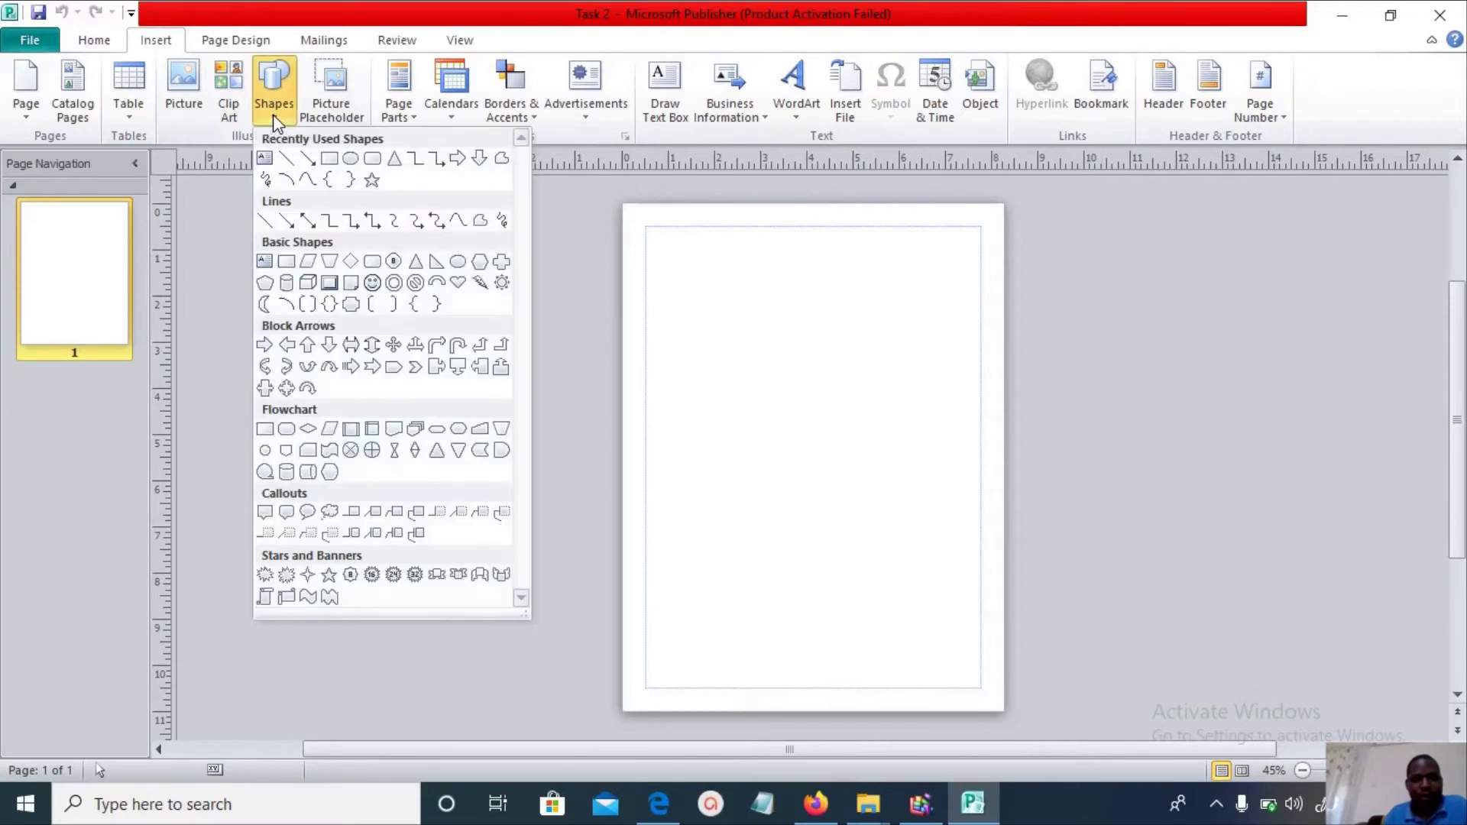
click(330, 164)
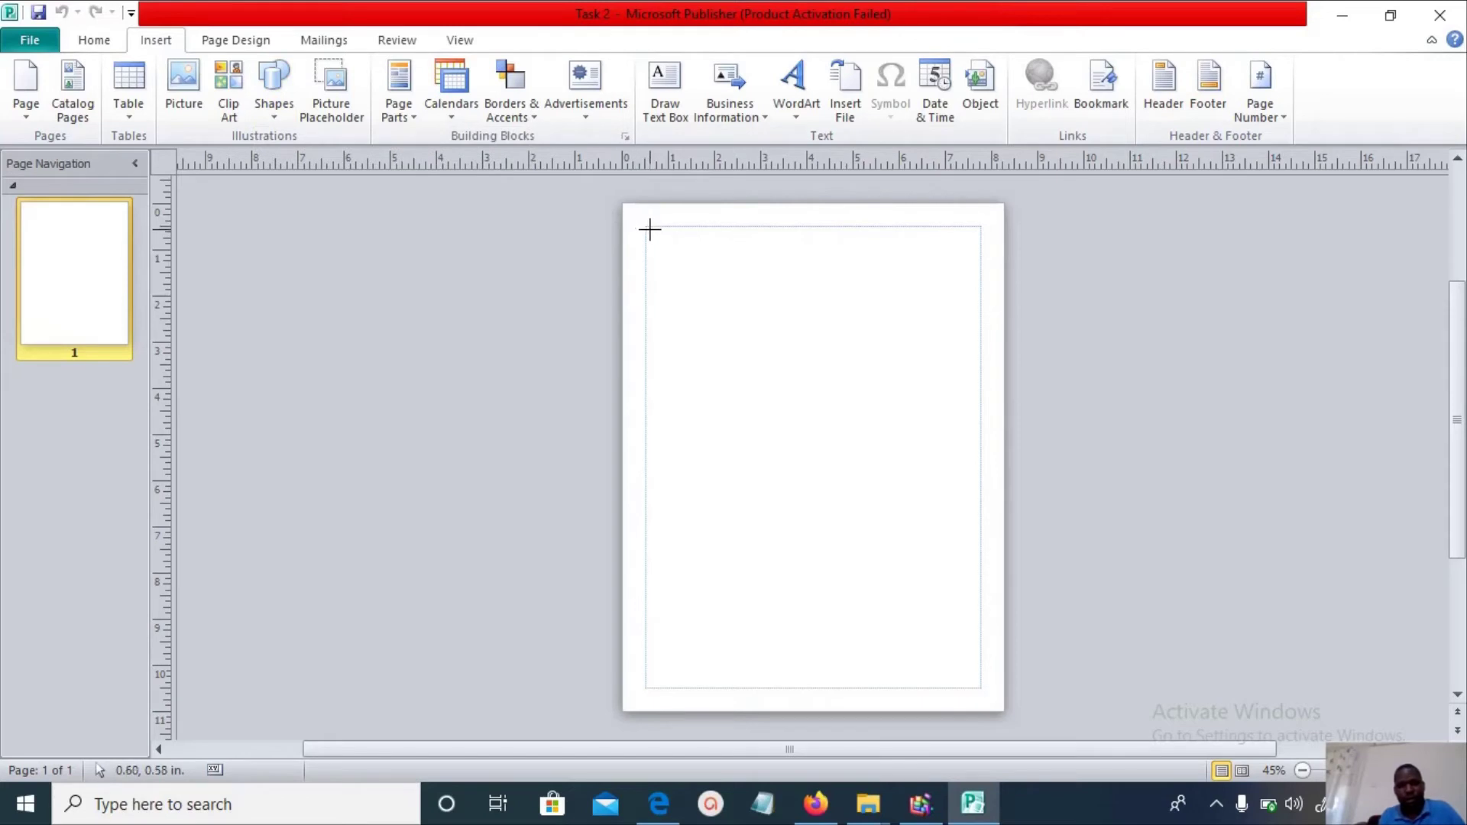
mouse_move(647, 228)
mouse_down()
mouse_move(787, 353)
mouse_move(982, 617)
mouse_move(979, 688)
mouse_up()
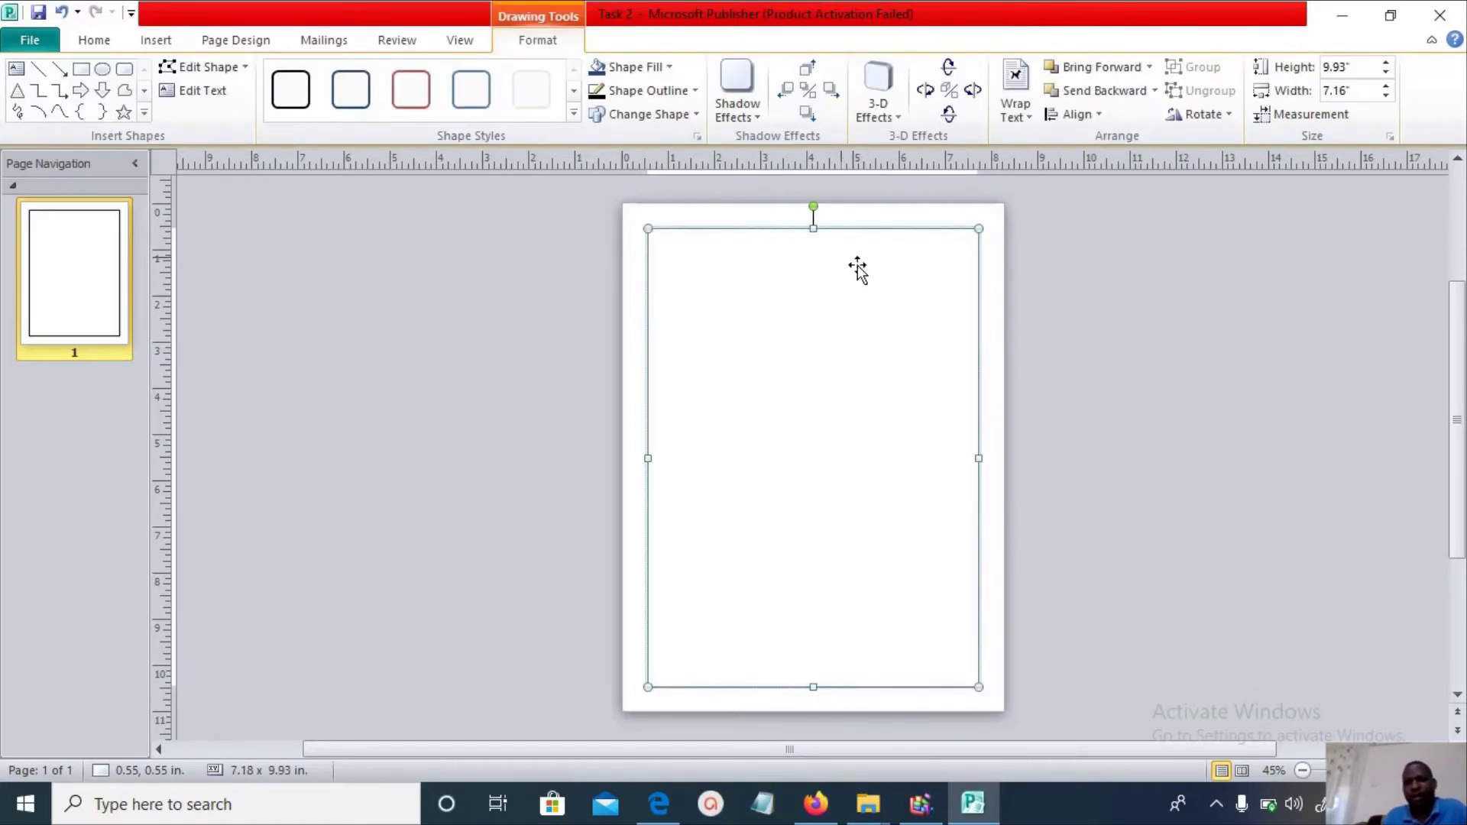
Give the rectangle frame a black 3 pt outline.
click(691, 90)
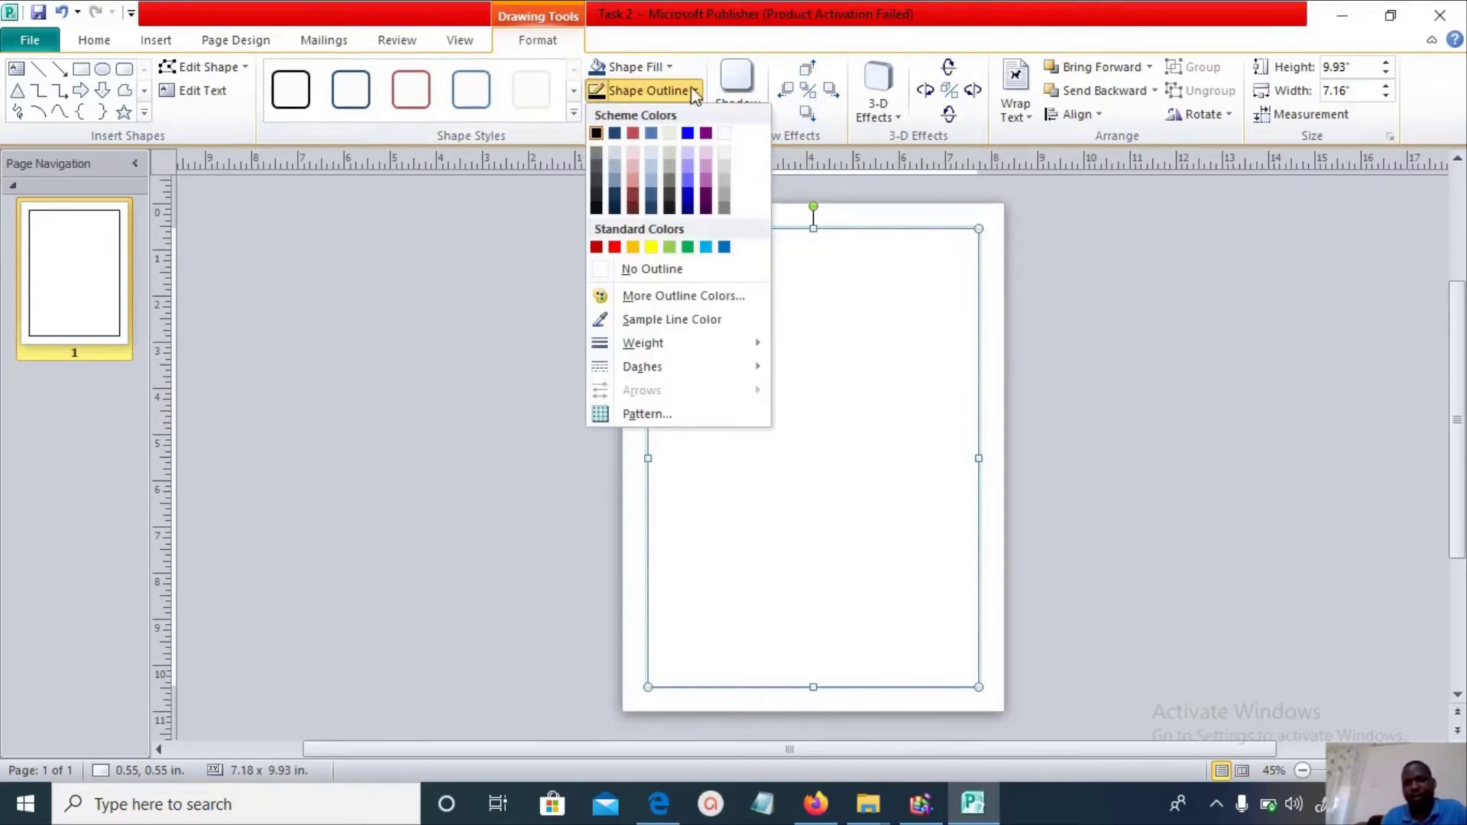
click(597, 134)
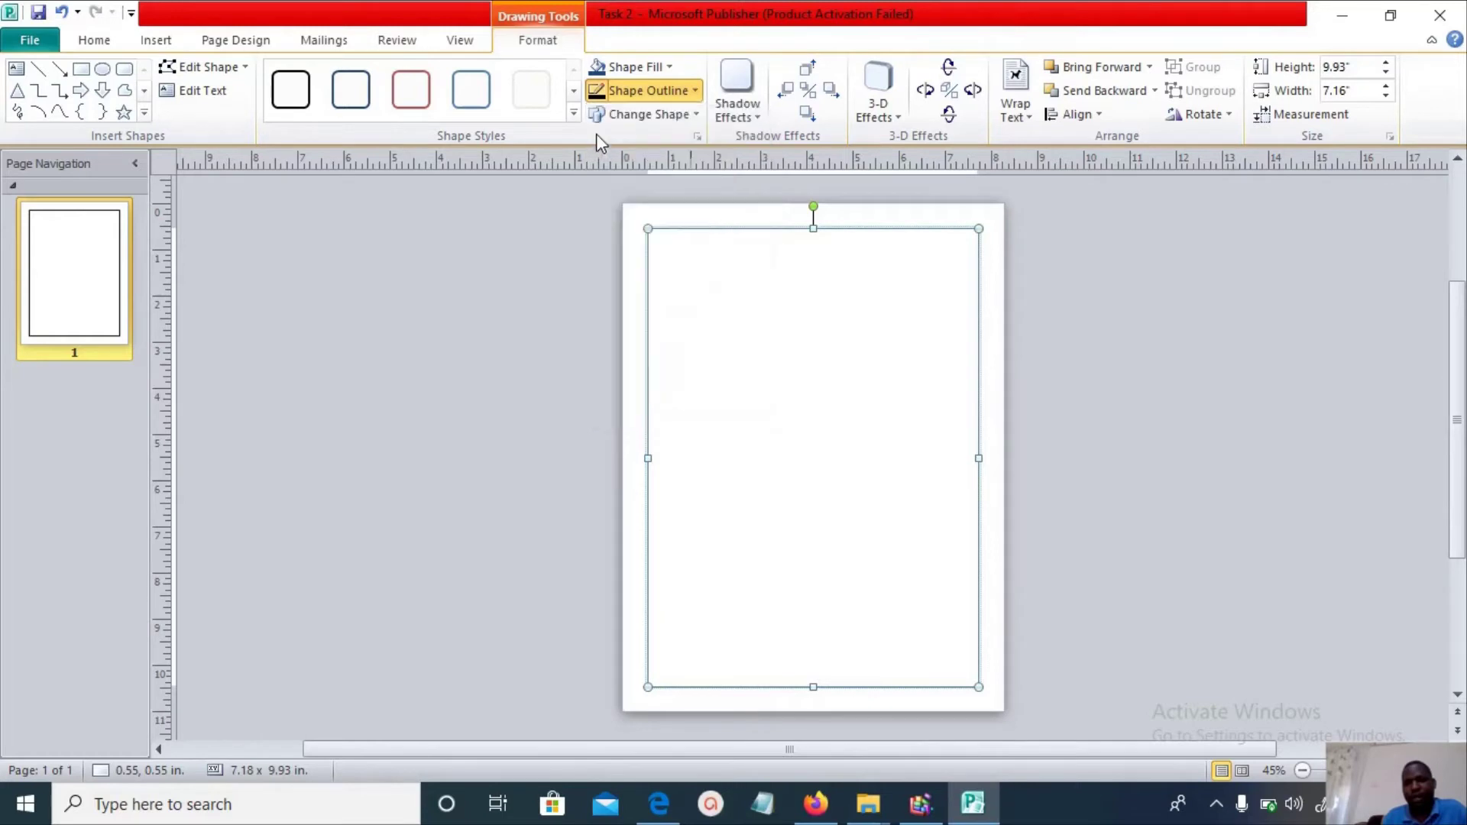
click(690, 95)
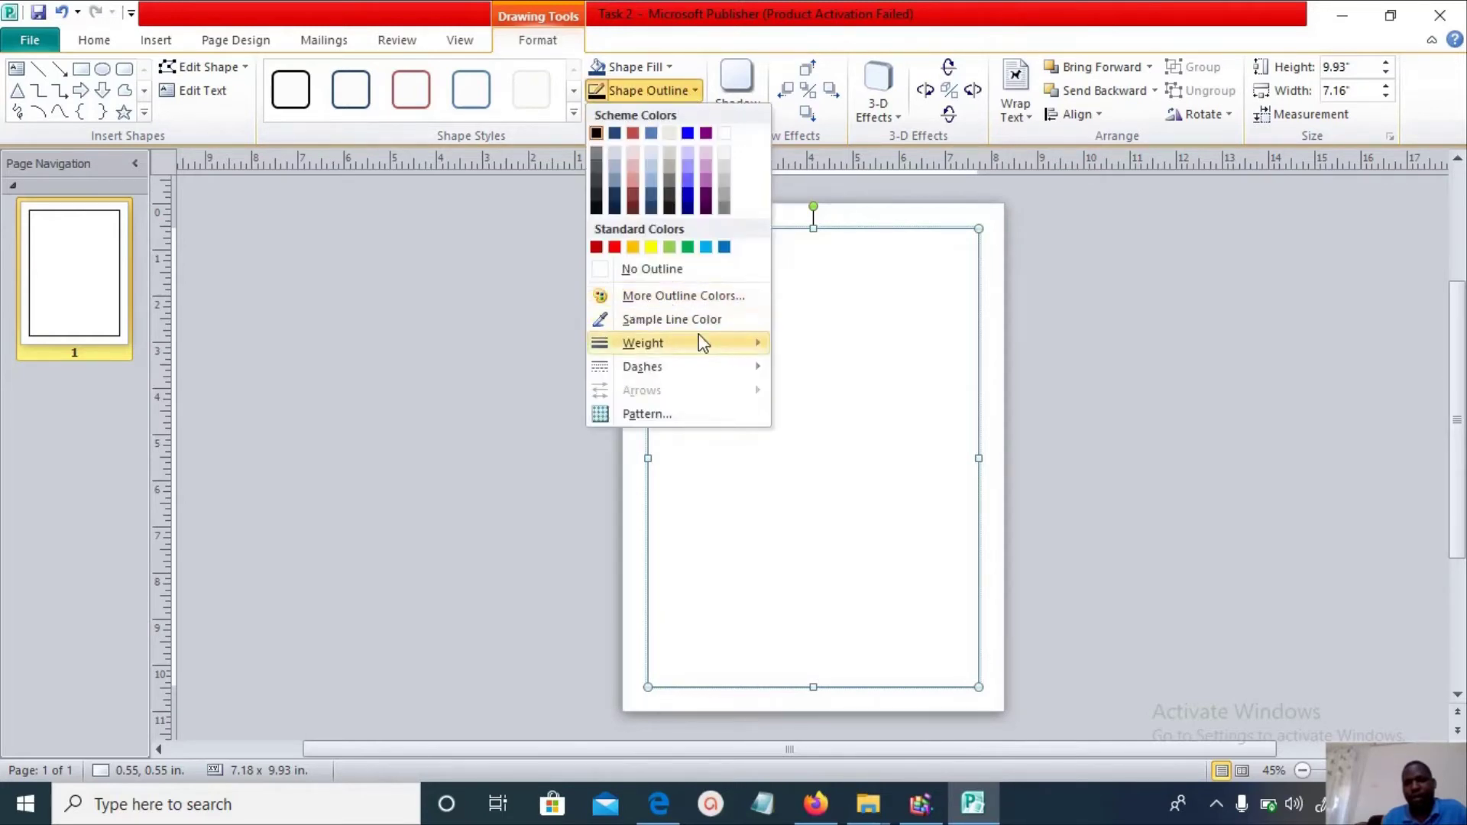
mouse_move(710, 345)
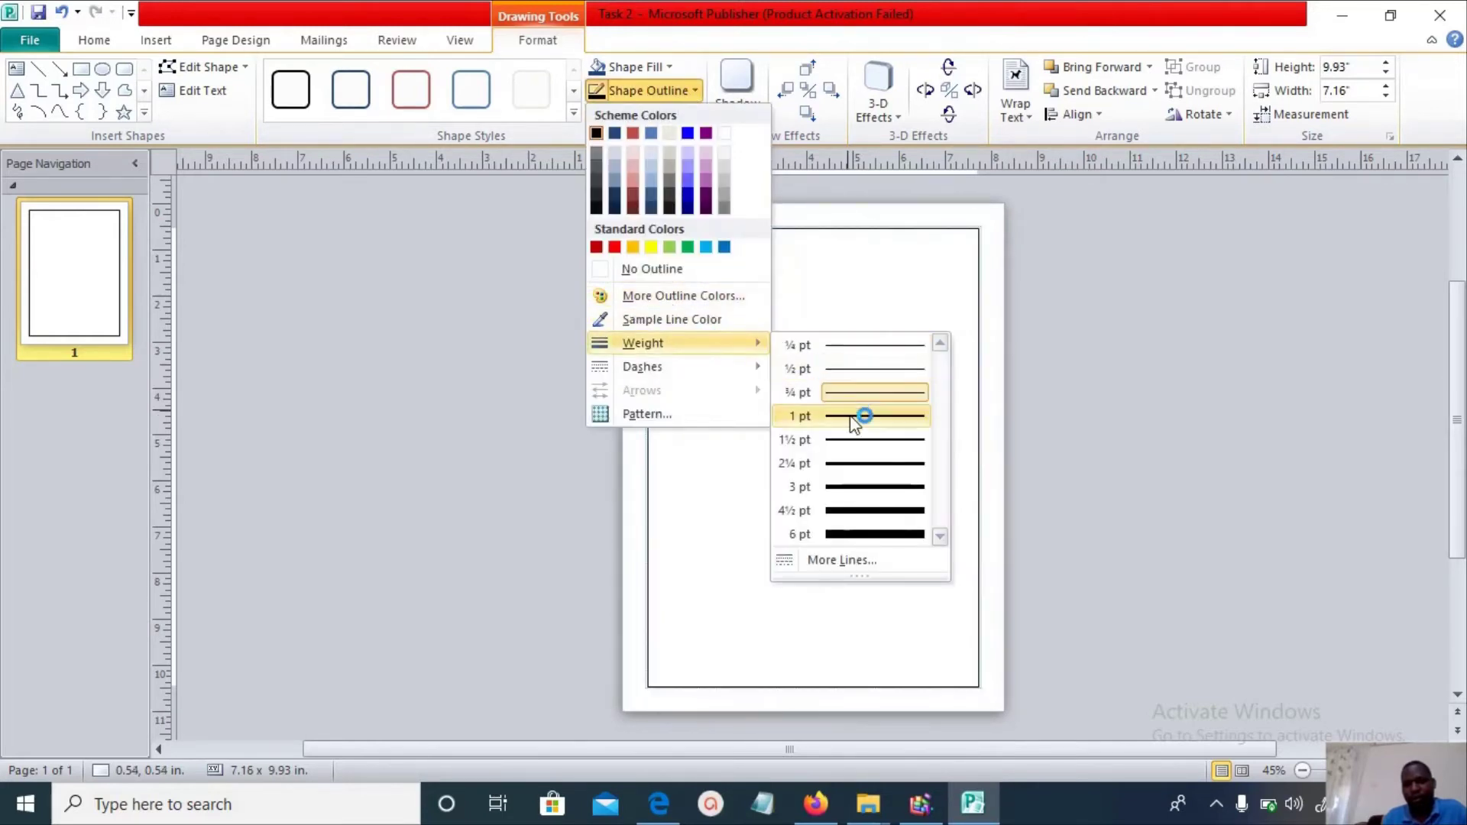
click(883, 490)
click(993, 598)
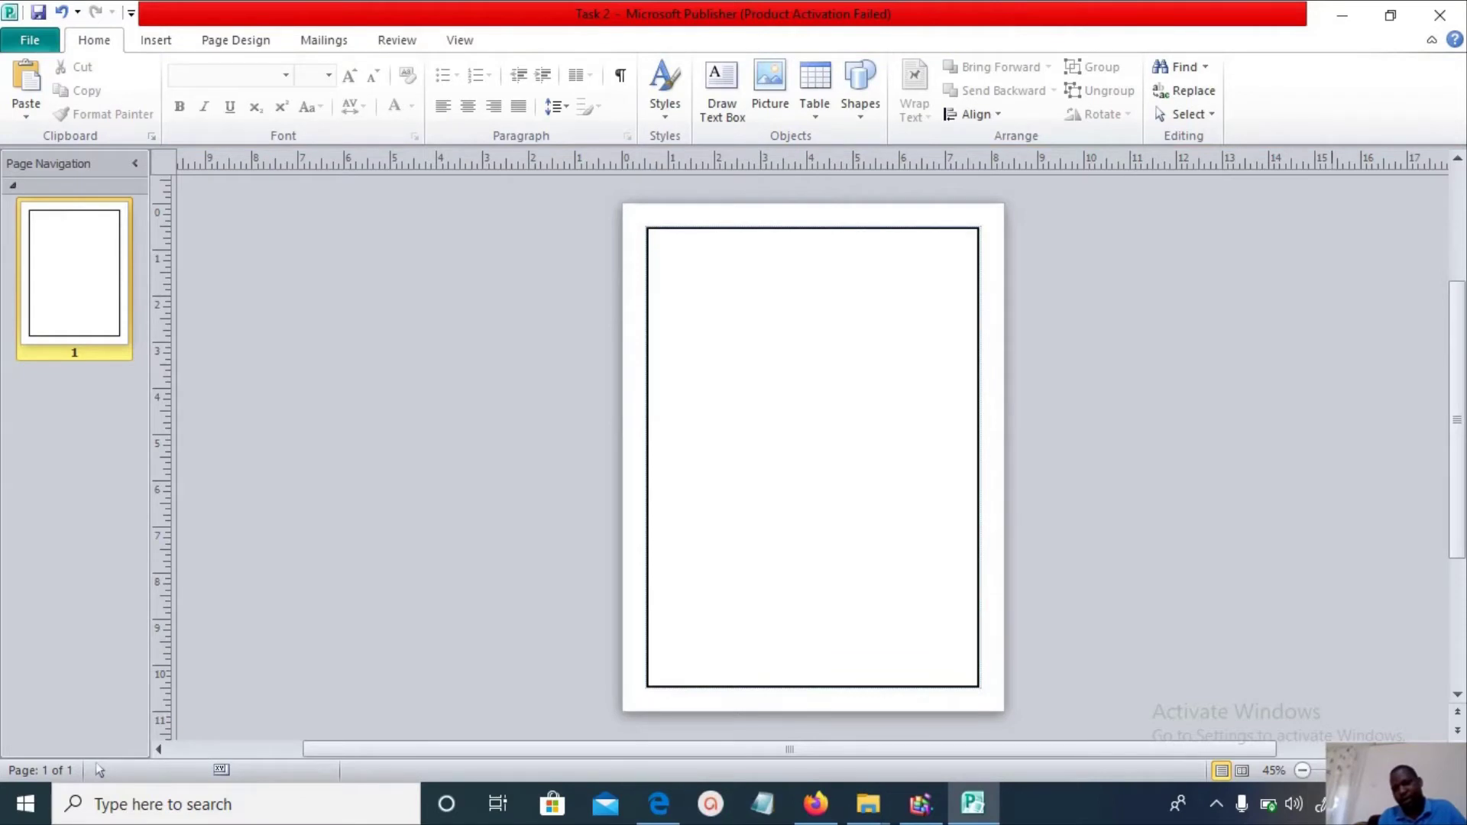
scroll(100, 770, up, 4)
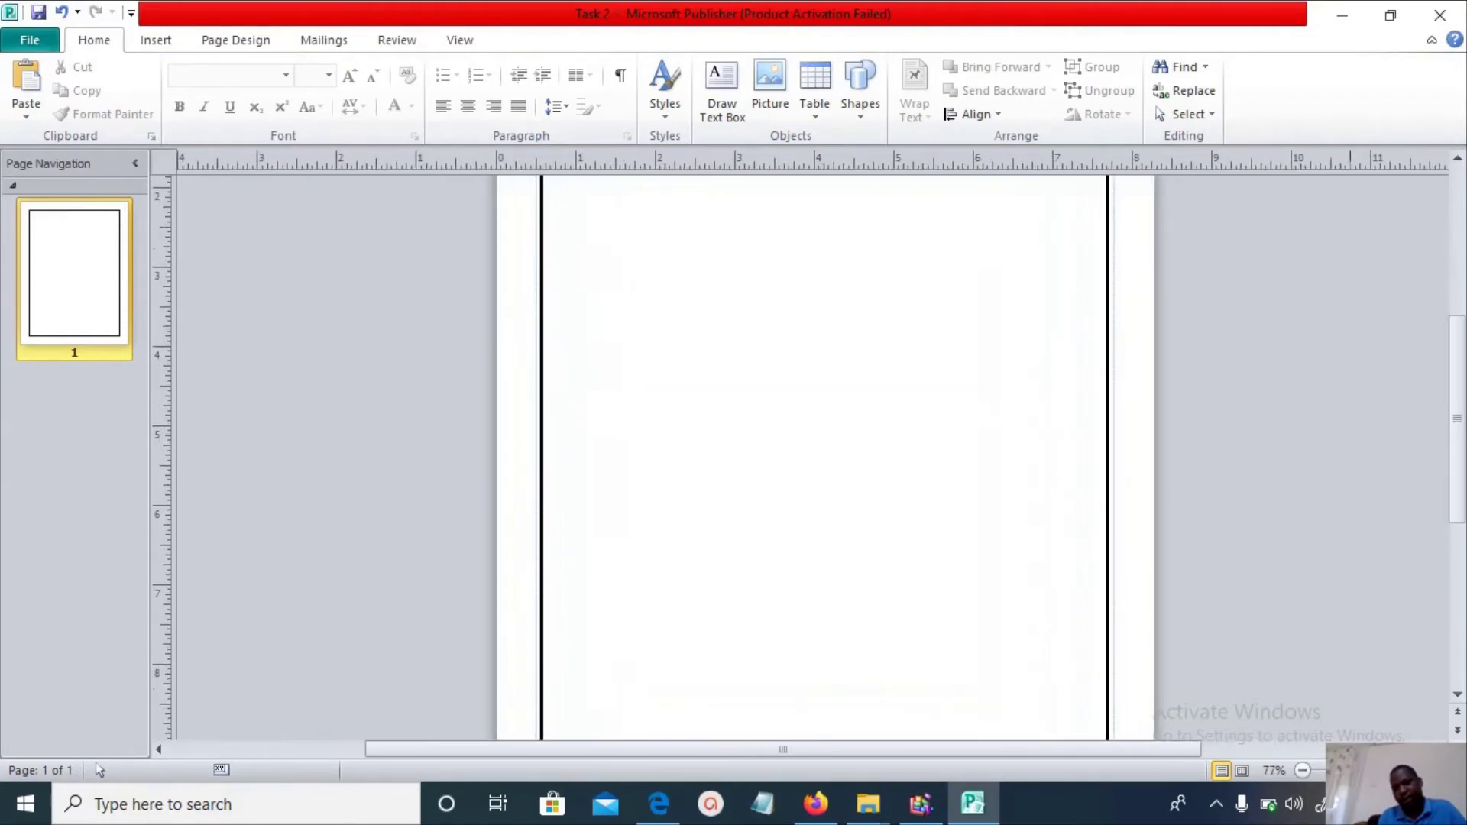
scroll(99, 770, up, 3)
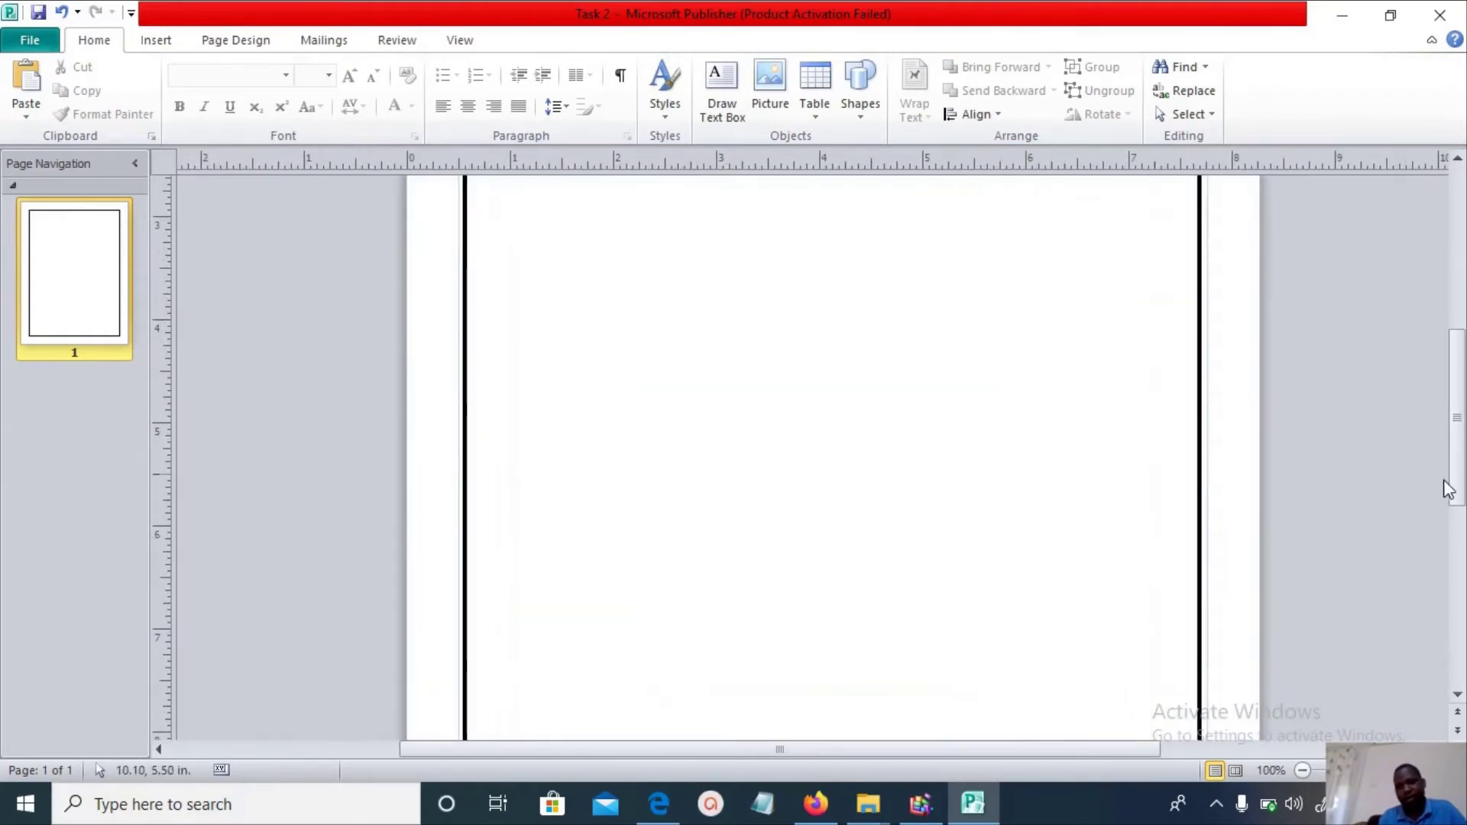
scroll(1452, 345, up, 3)
scroll(1452, 345, up, 3)
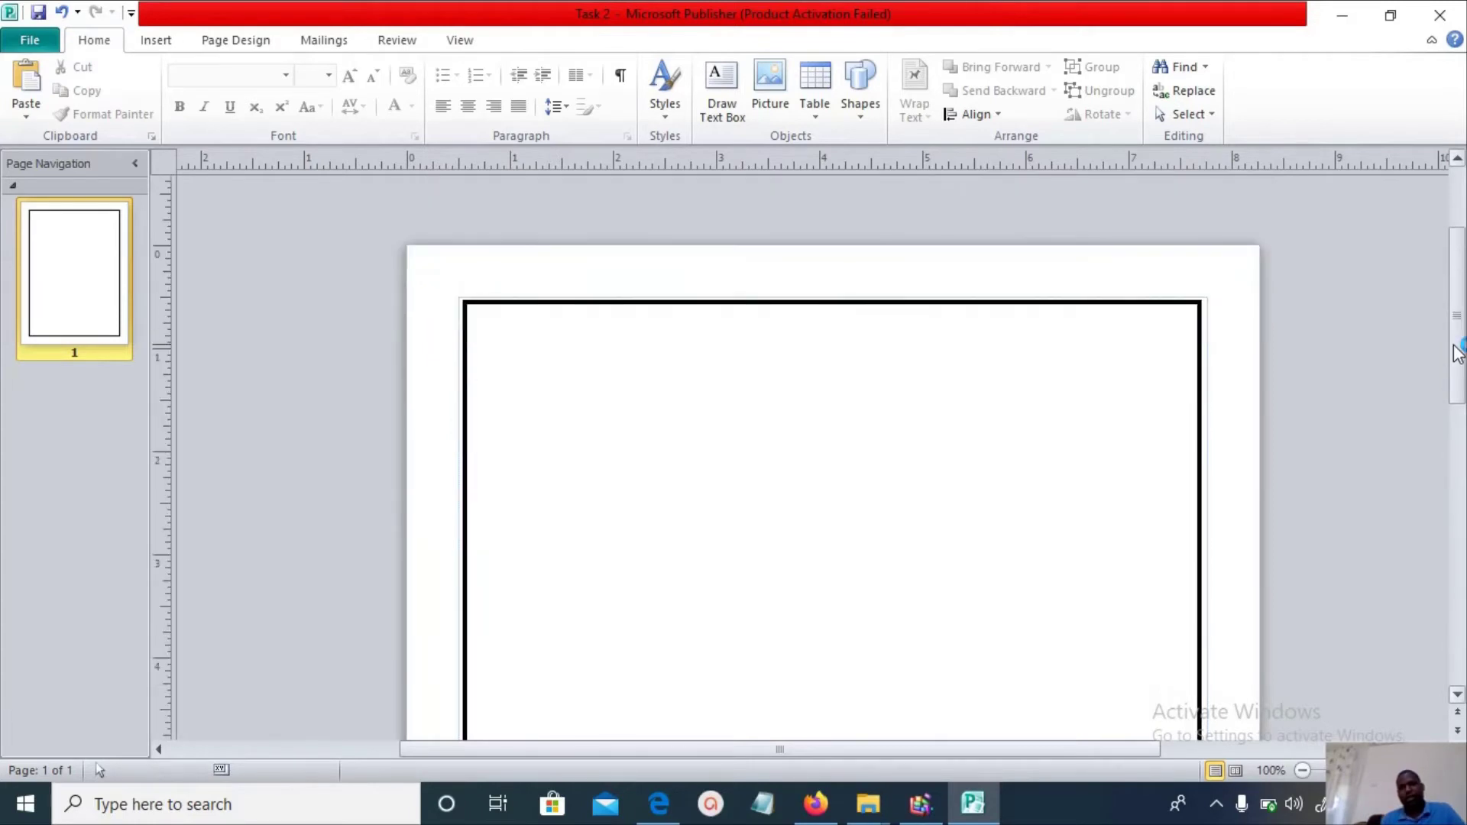
click(966, 672)
key(alt+Tab)
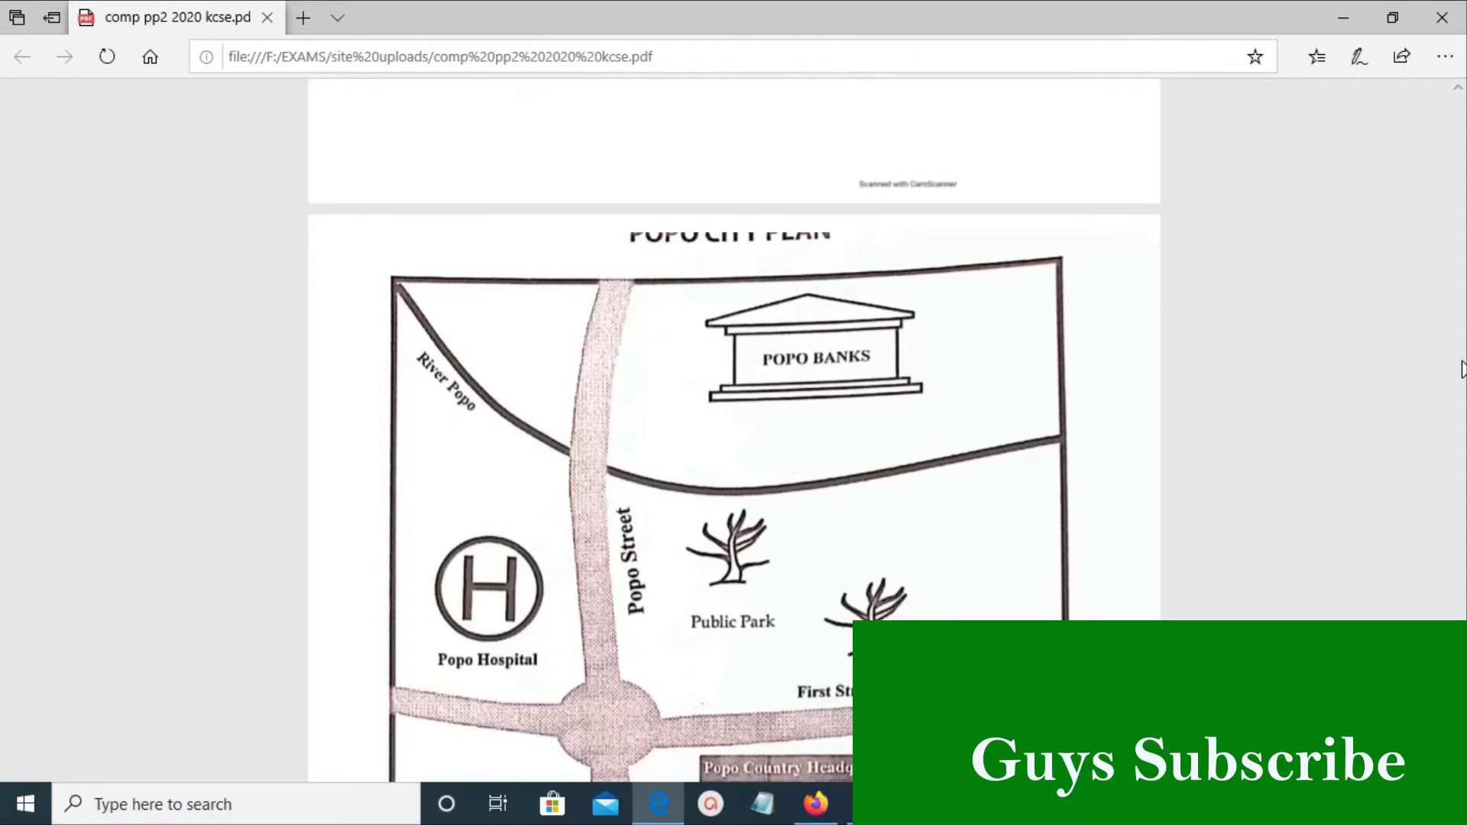
scroll(733, 428, down, 7)
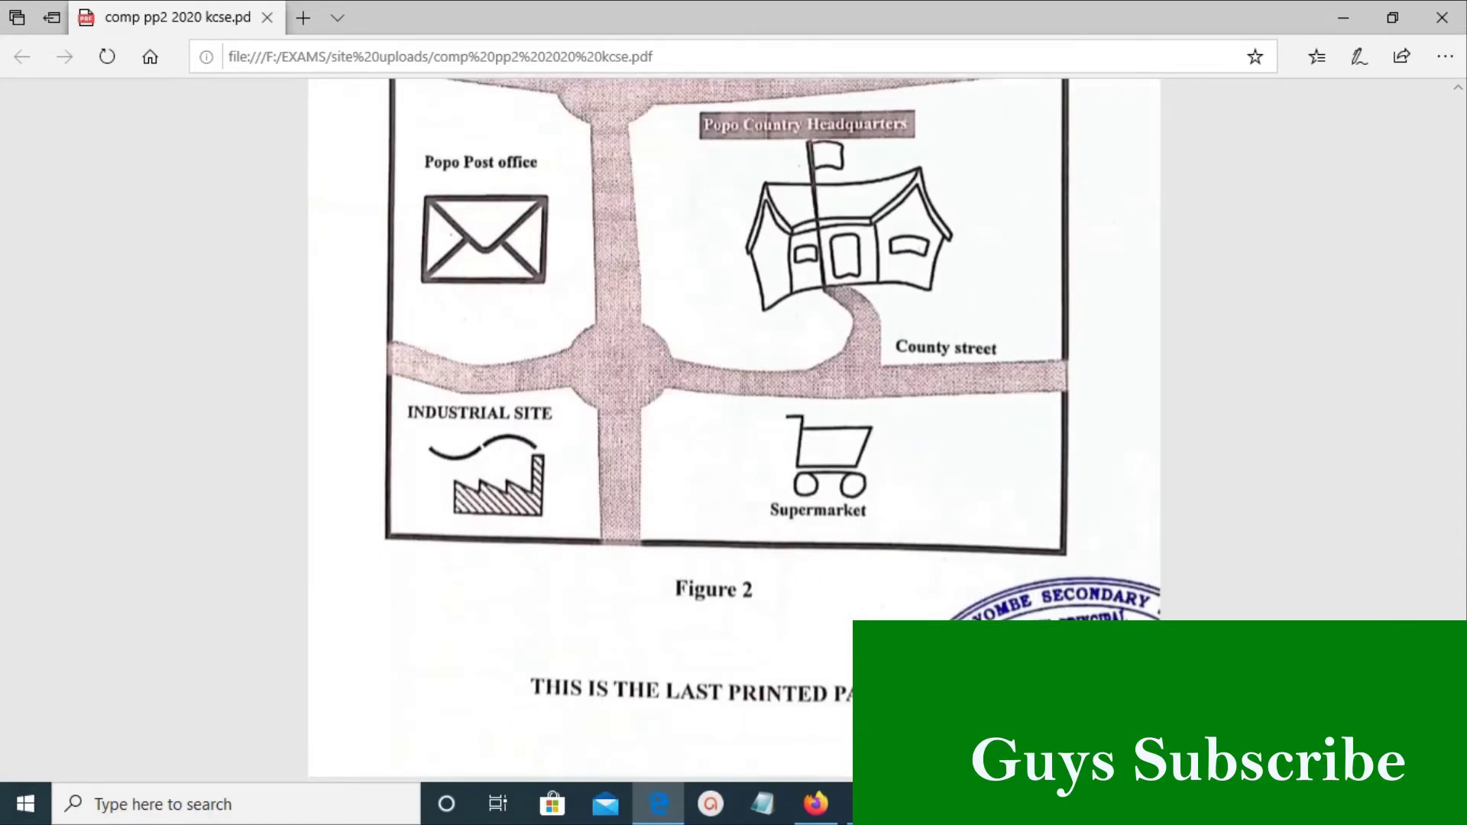
scroll(733, 428, up, 5)
scroll(733, 427, up, 2)
scroll(734, 428, down, 1)
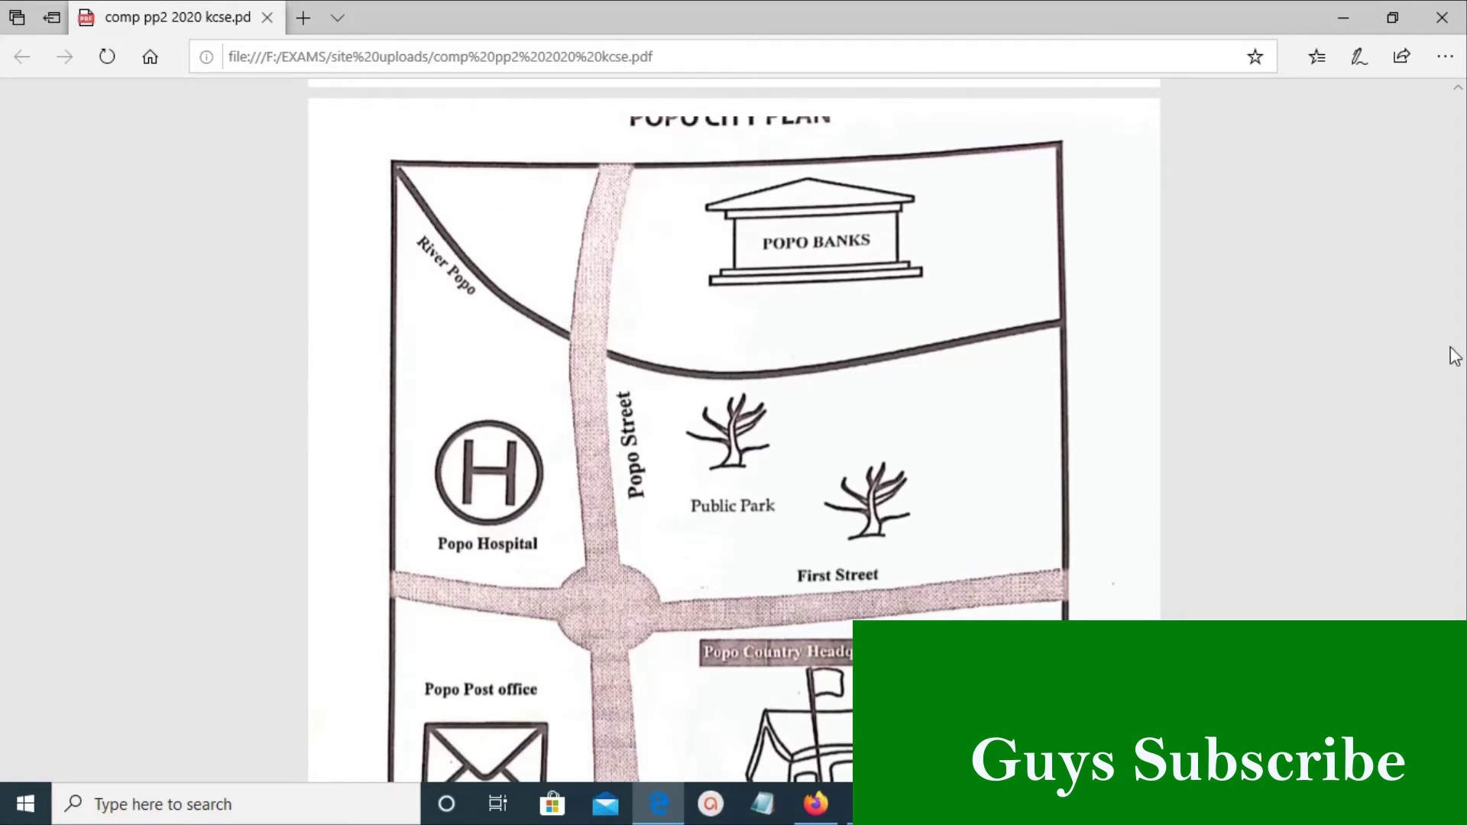
scroll(733, 428, down, 4)
scroll(726, 421, up, 1)
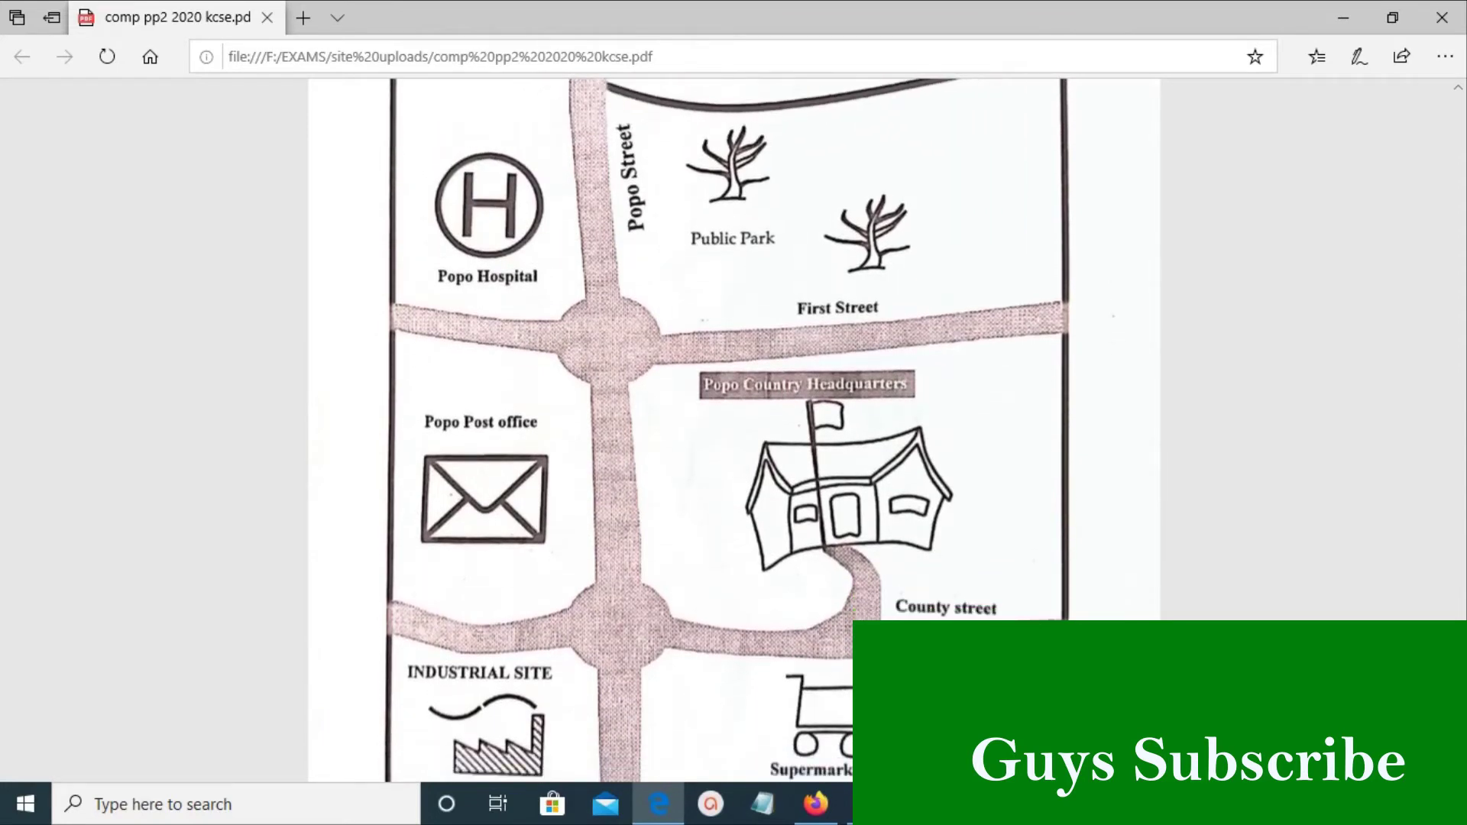
scroll(727, 431, down, 1)
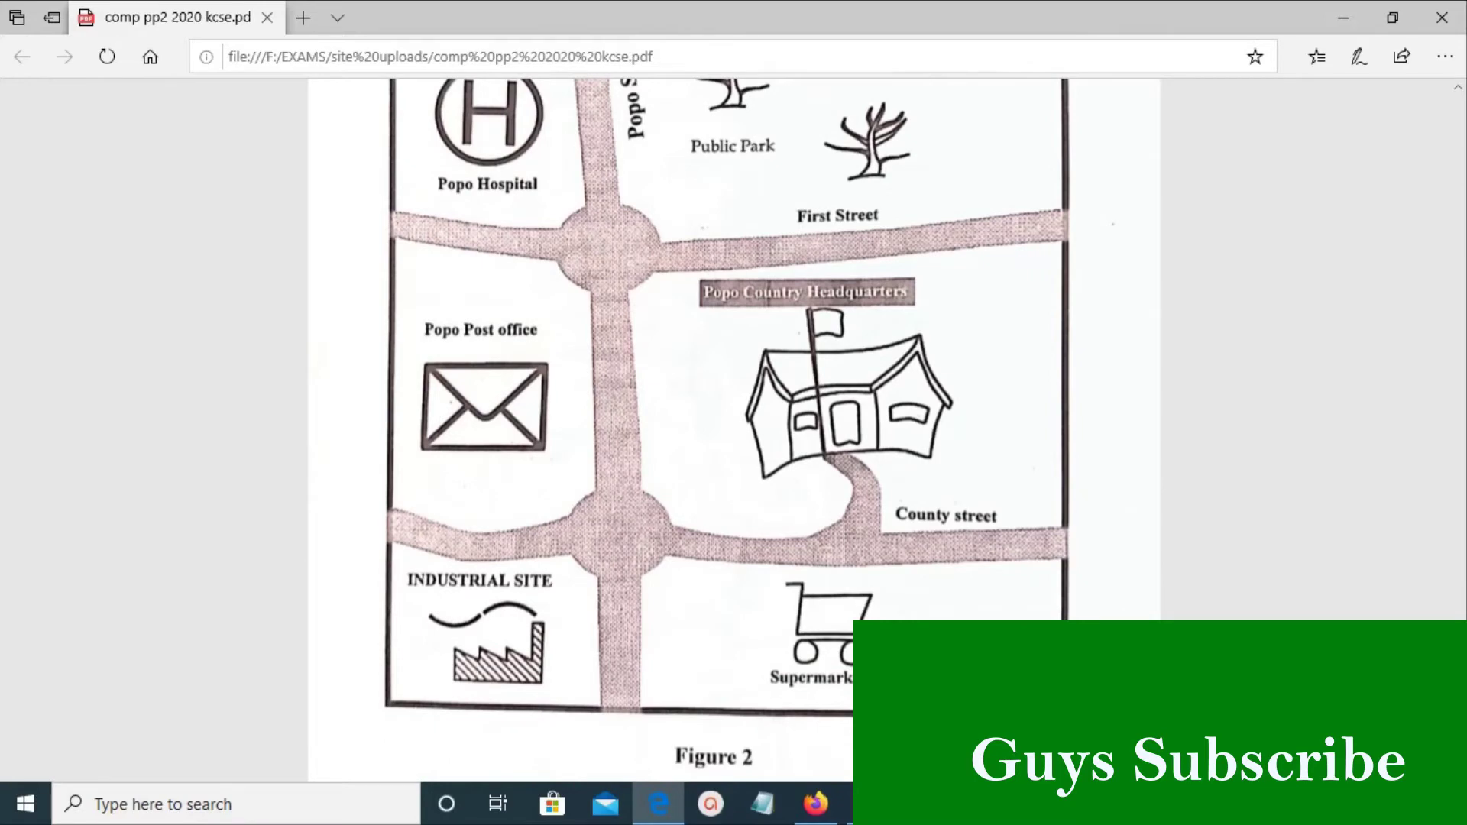
scroll(727, 428, up, 2)
scroll(727, 428, down, 1)
scroll(726, 427, up, 2)
scroll(726, 428, up, 2)
scroll(726, 428, down, 3)
scroll(727, 427, up, 3)
scroll(727, 428, down, 2)
scroll(726, 428, up, 2)
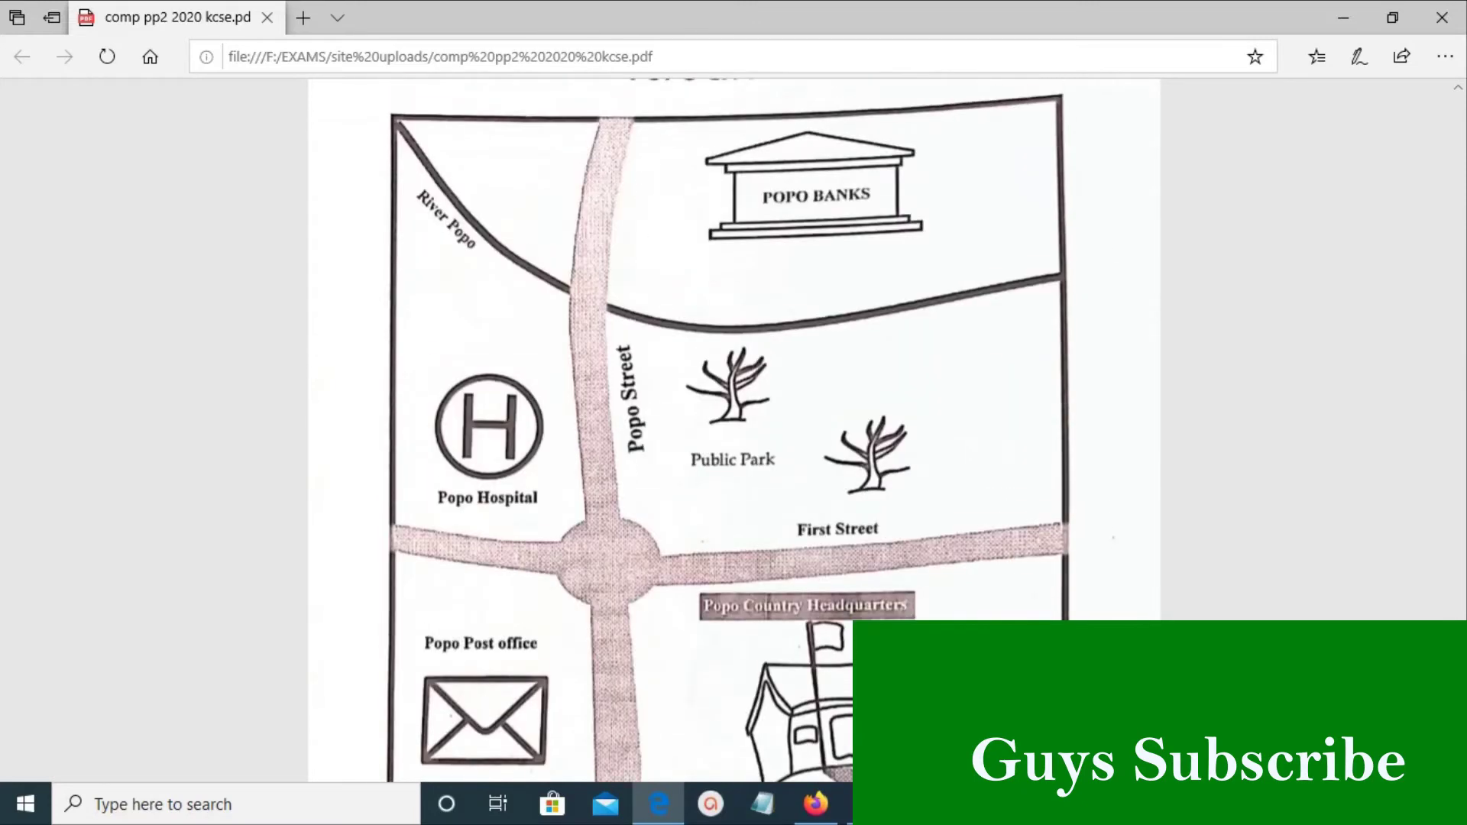
scroll(727, 428, down, 1)
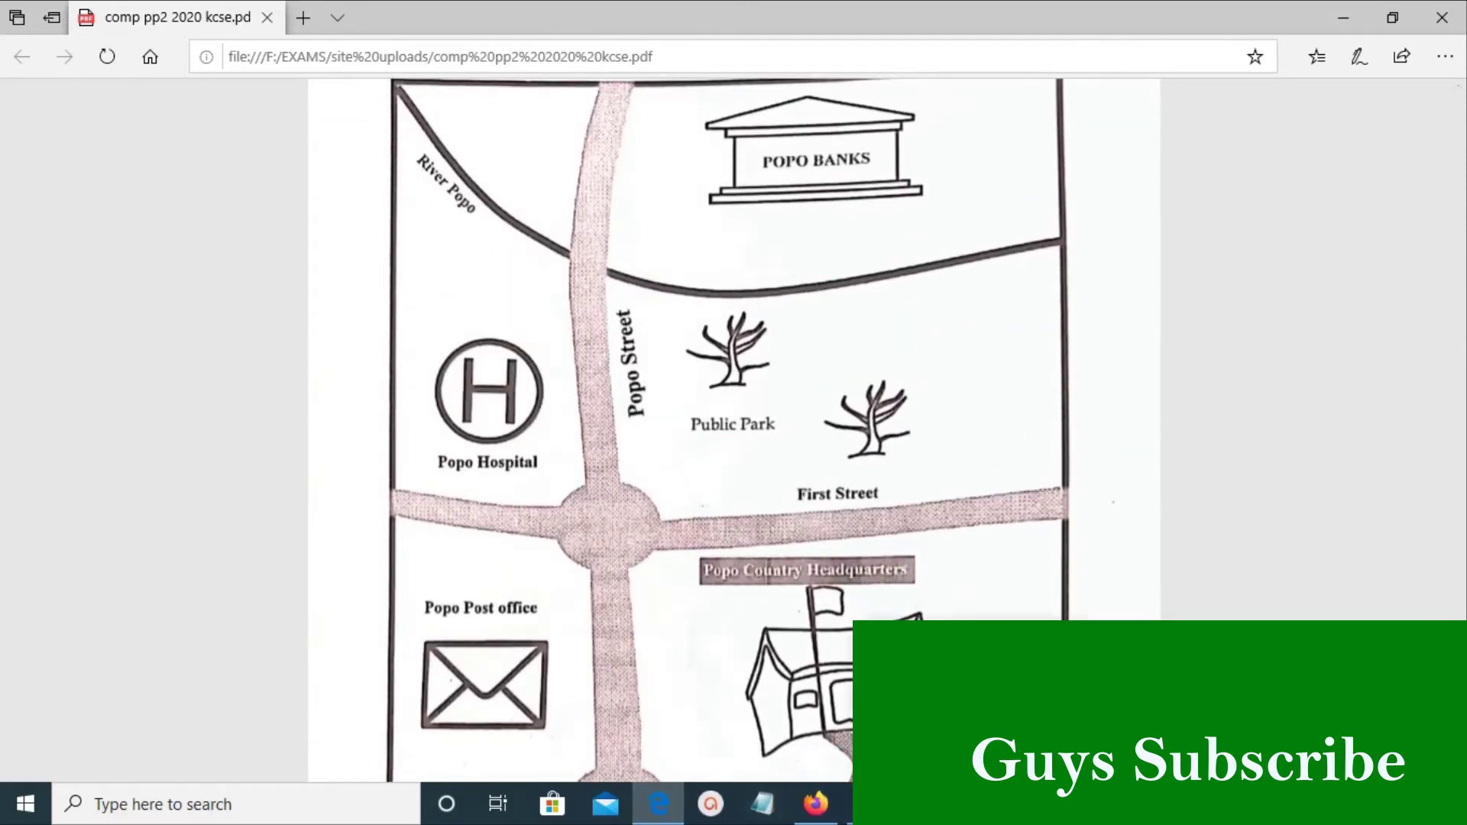
Compare the page frame rectangle against the city plan in the PDF.
click(972, 804)
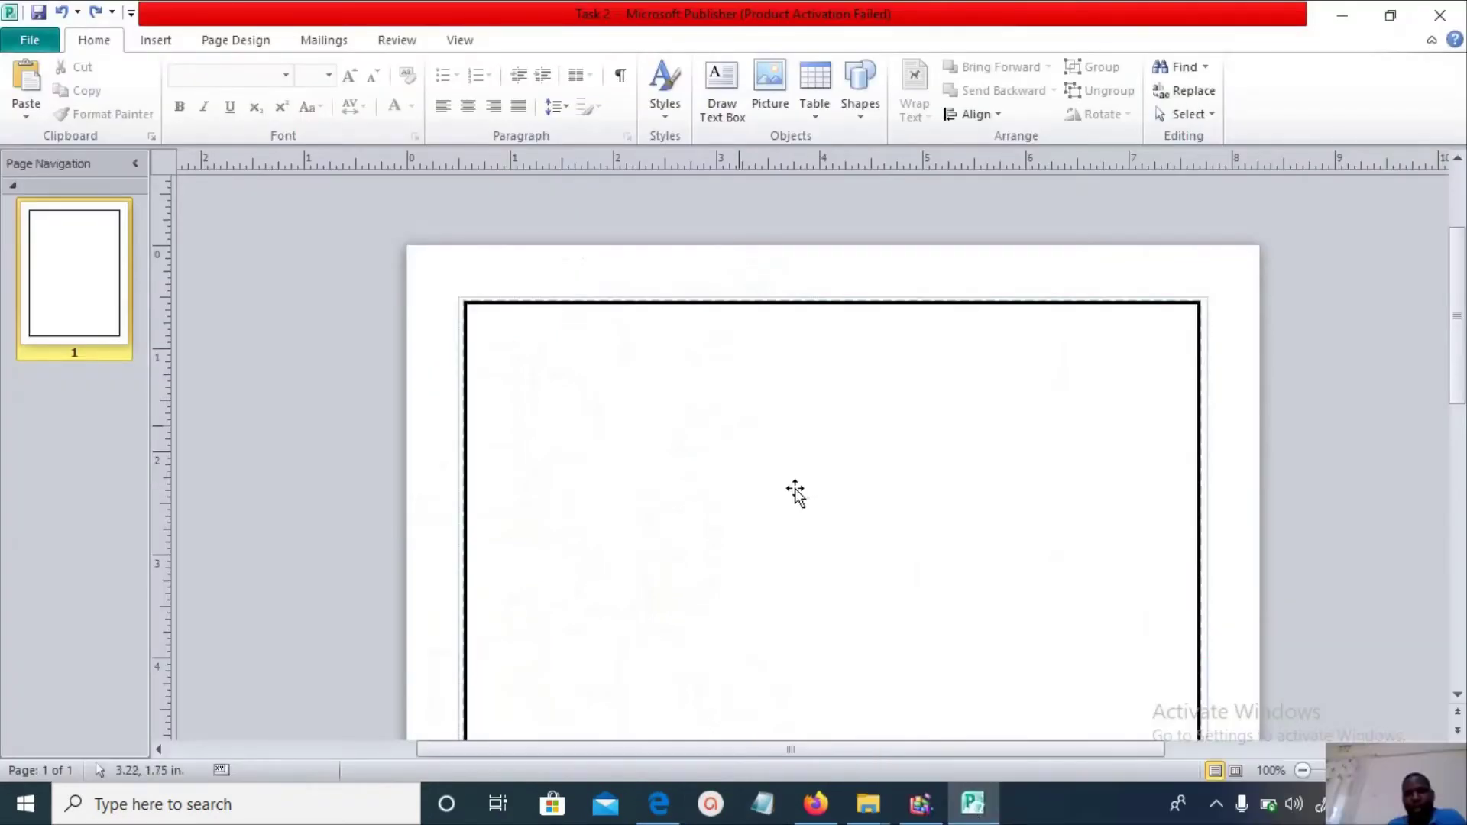
click(731, 419)
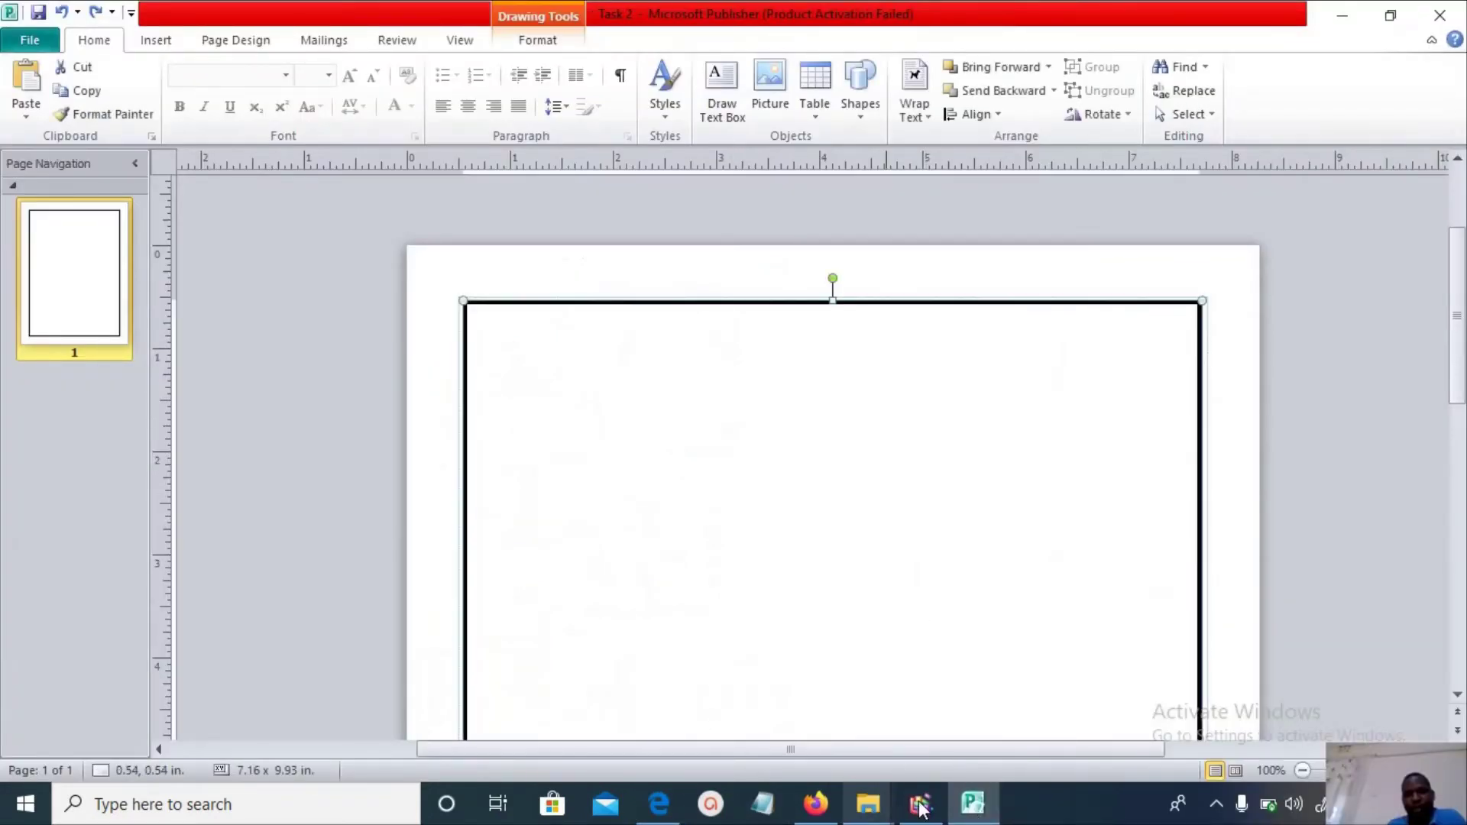
click(658, 803)
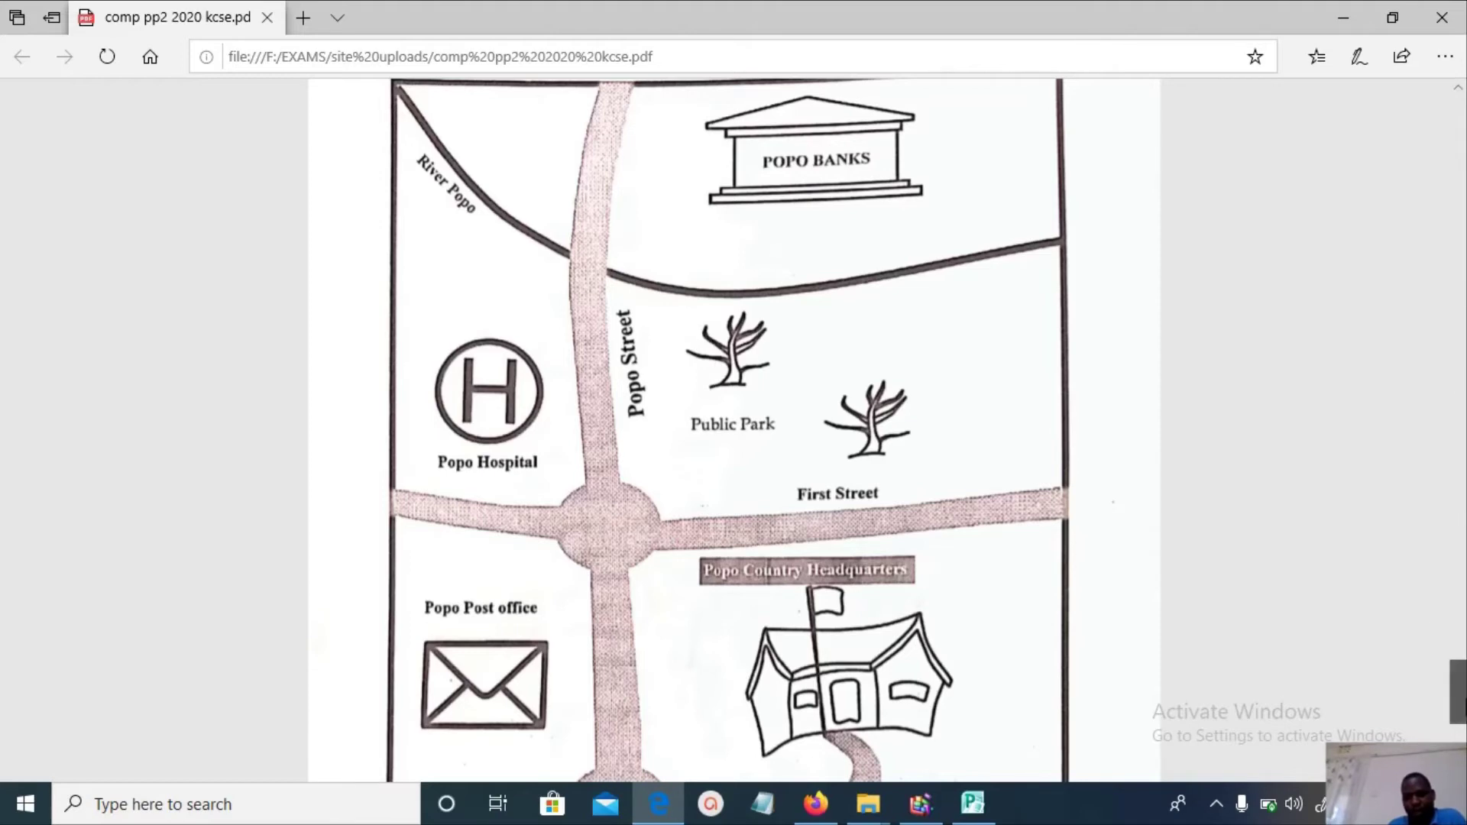
scroll(1461, 737, down, 5)
drag(1461, 740, 1461, 703)
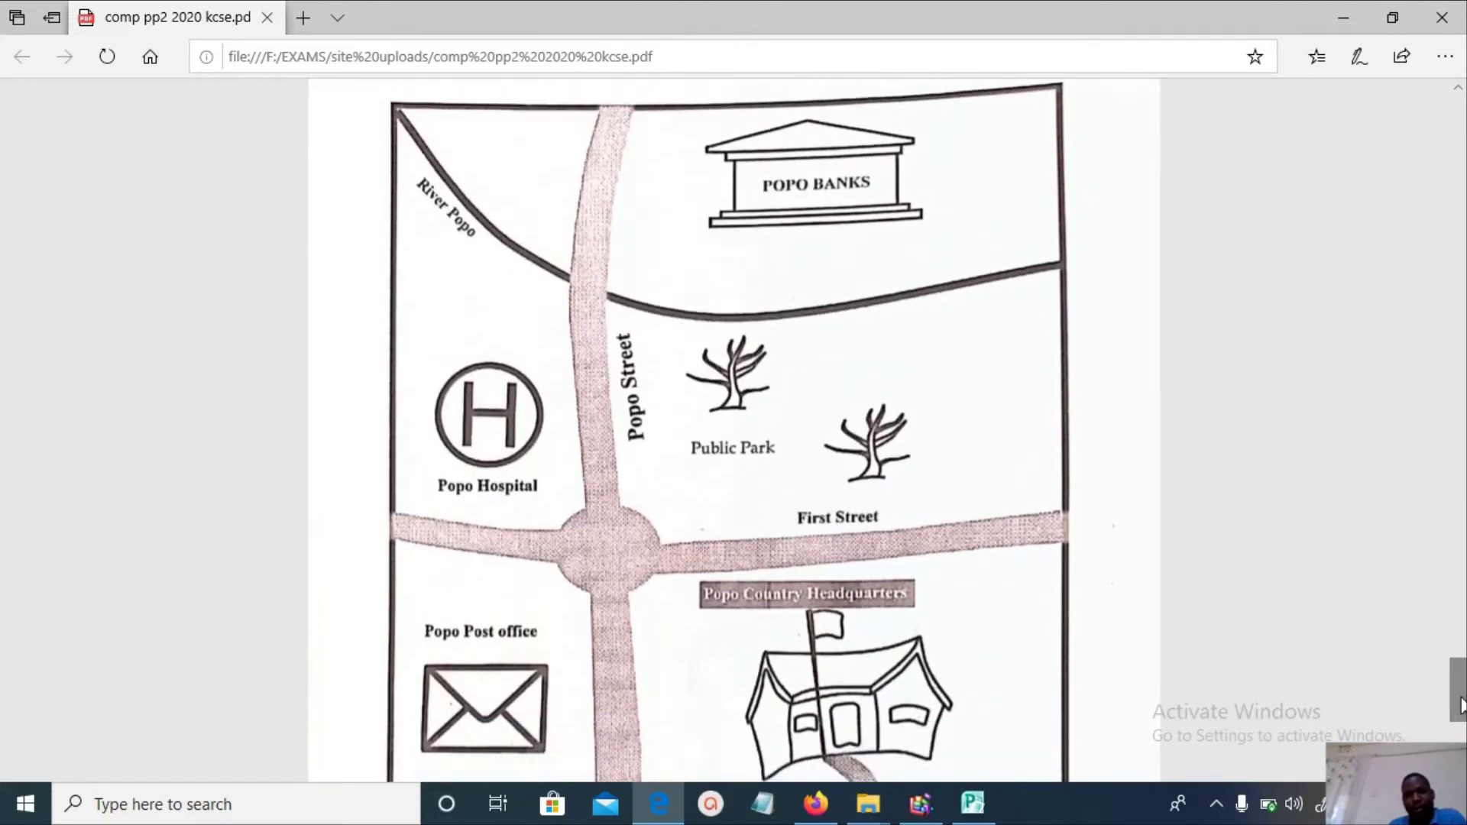
click(972, 803)
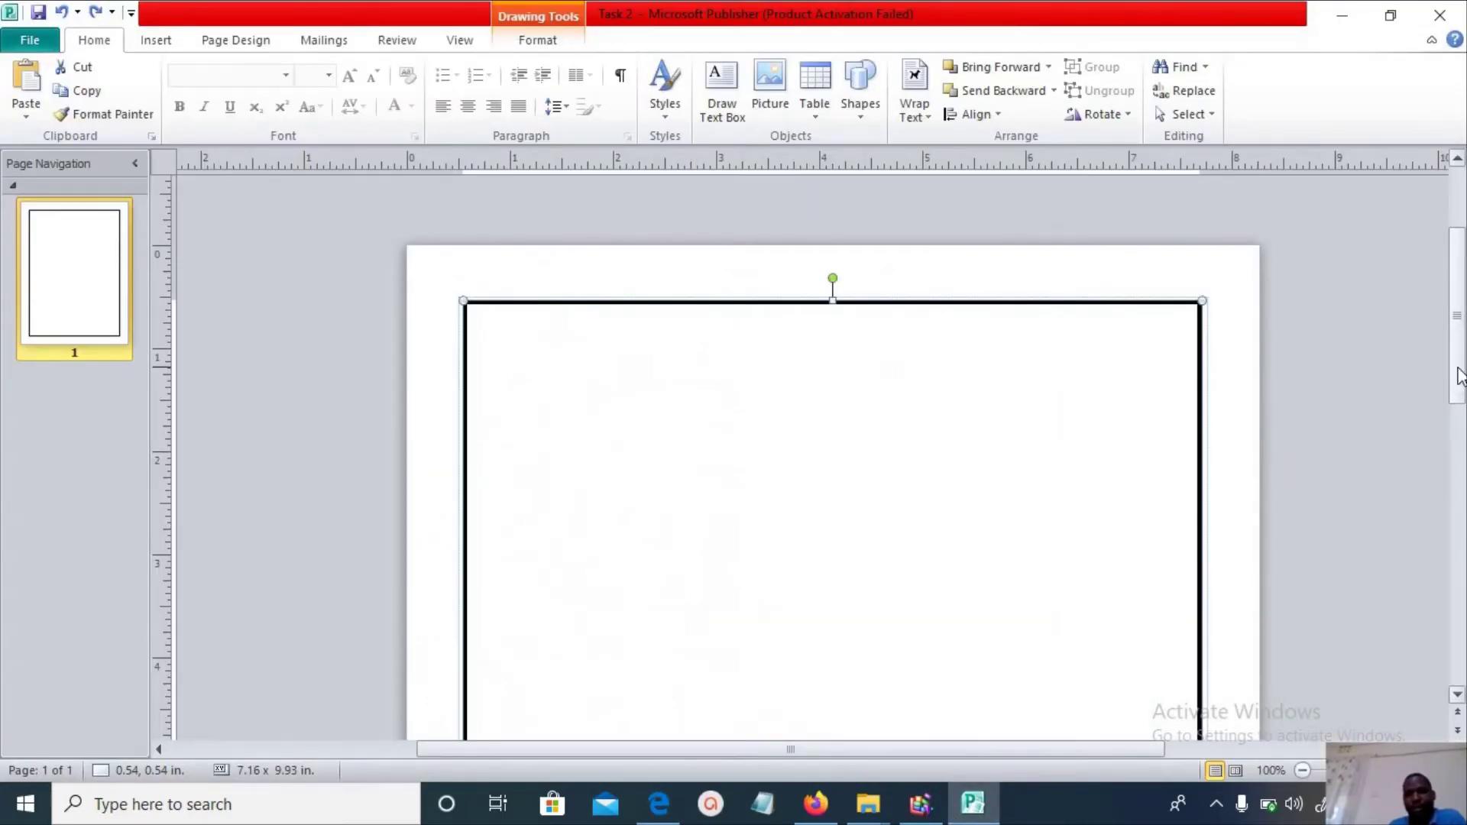
drag(1461, 374, 1452, 413)
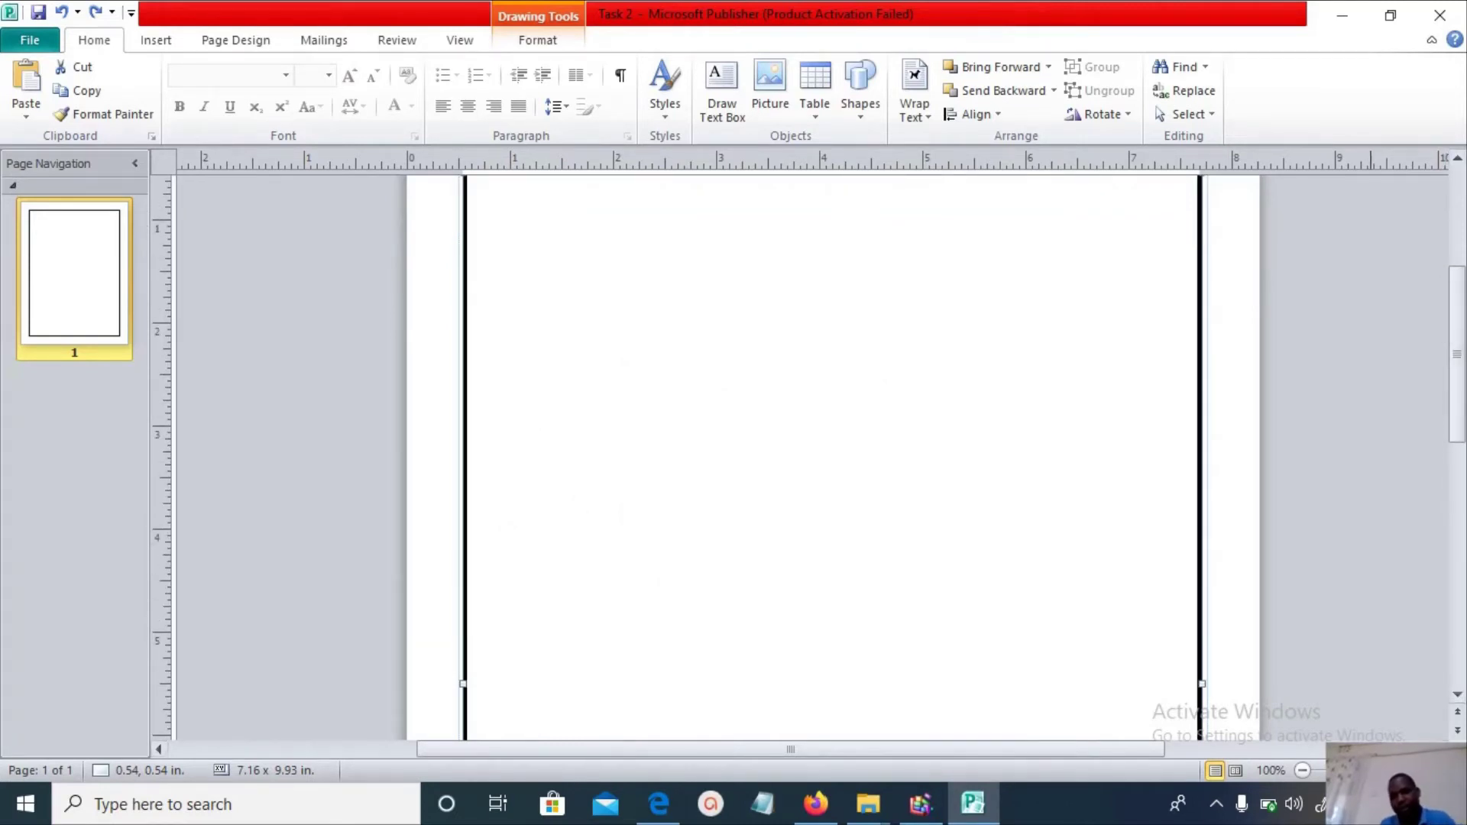
Zoom in and adjust the frame's right edge so it fits the margins, about 7.19 x 9.93 in.
key(F9)
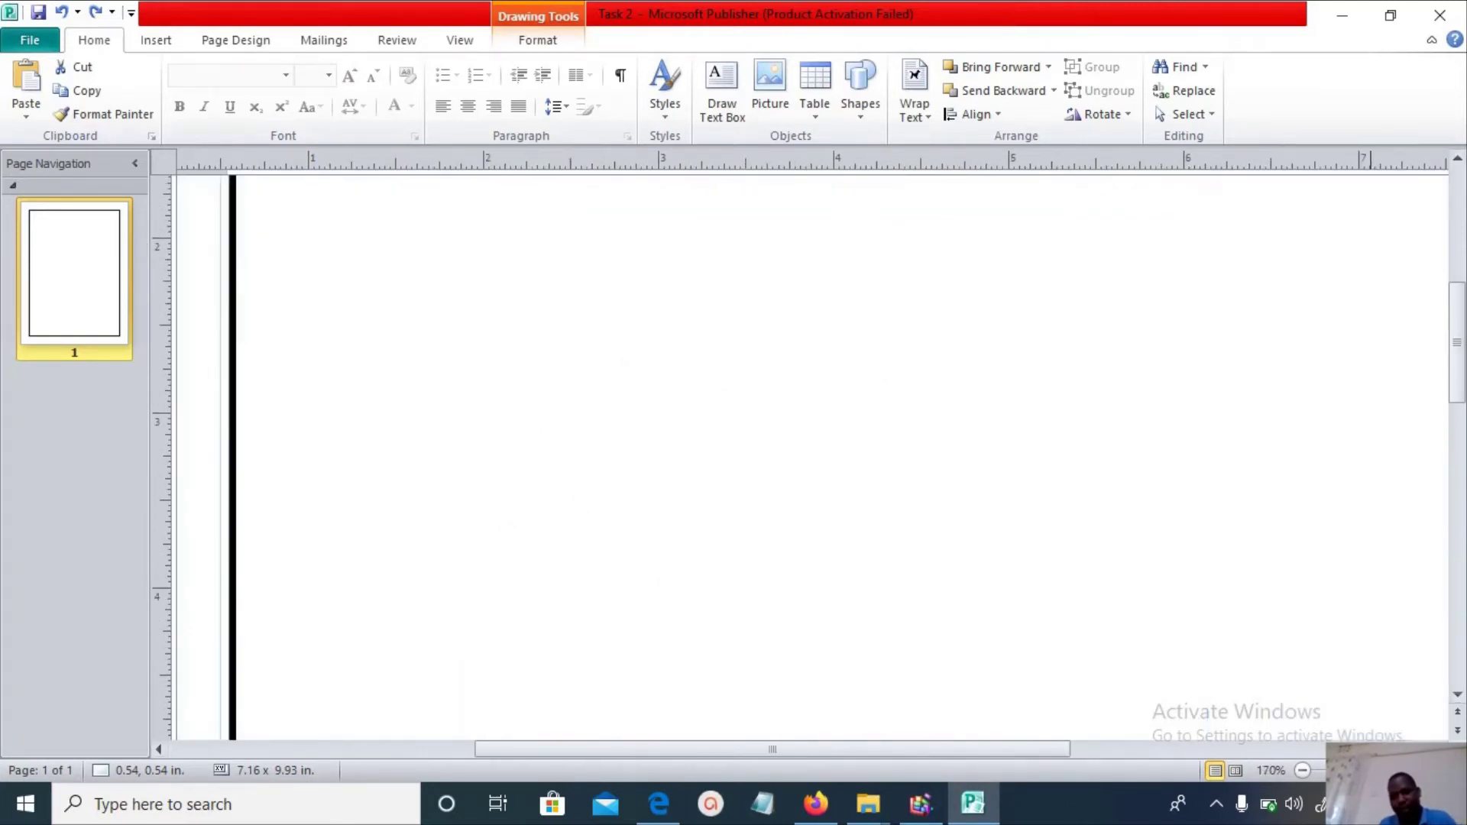
scroll(821, 459, down, 5)
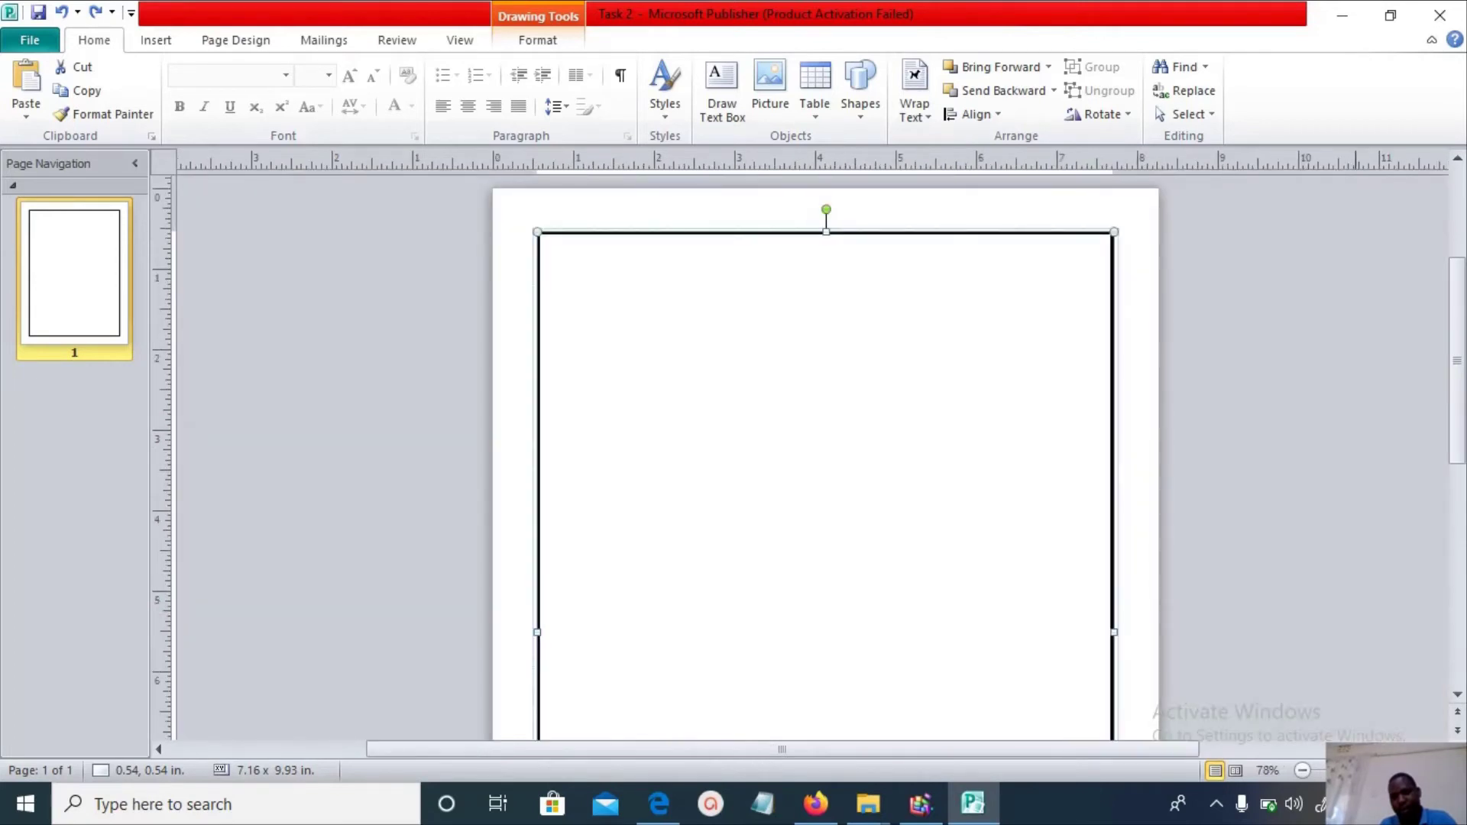
scroll(821, 459, down, 4)
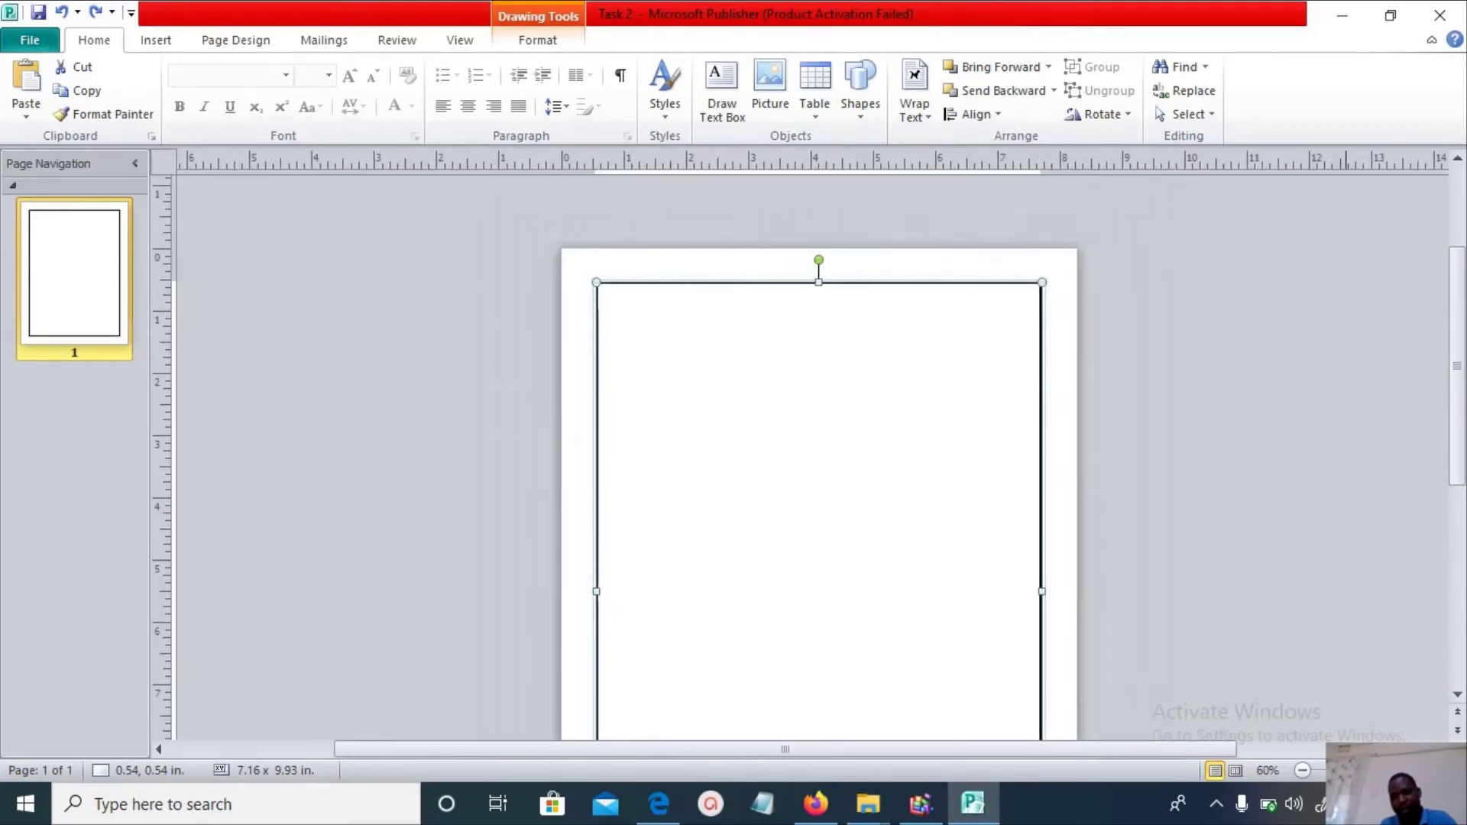
scroll(800, 445, up, 1)
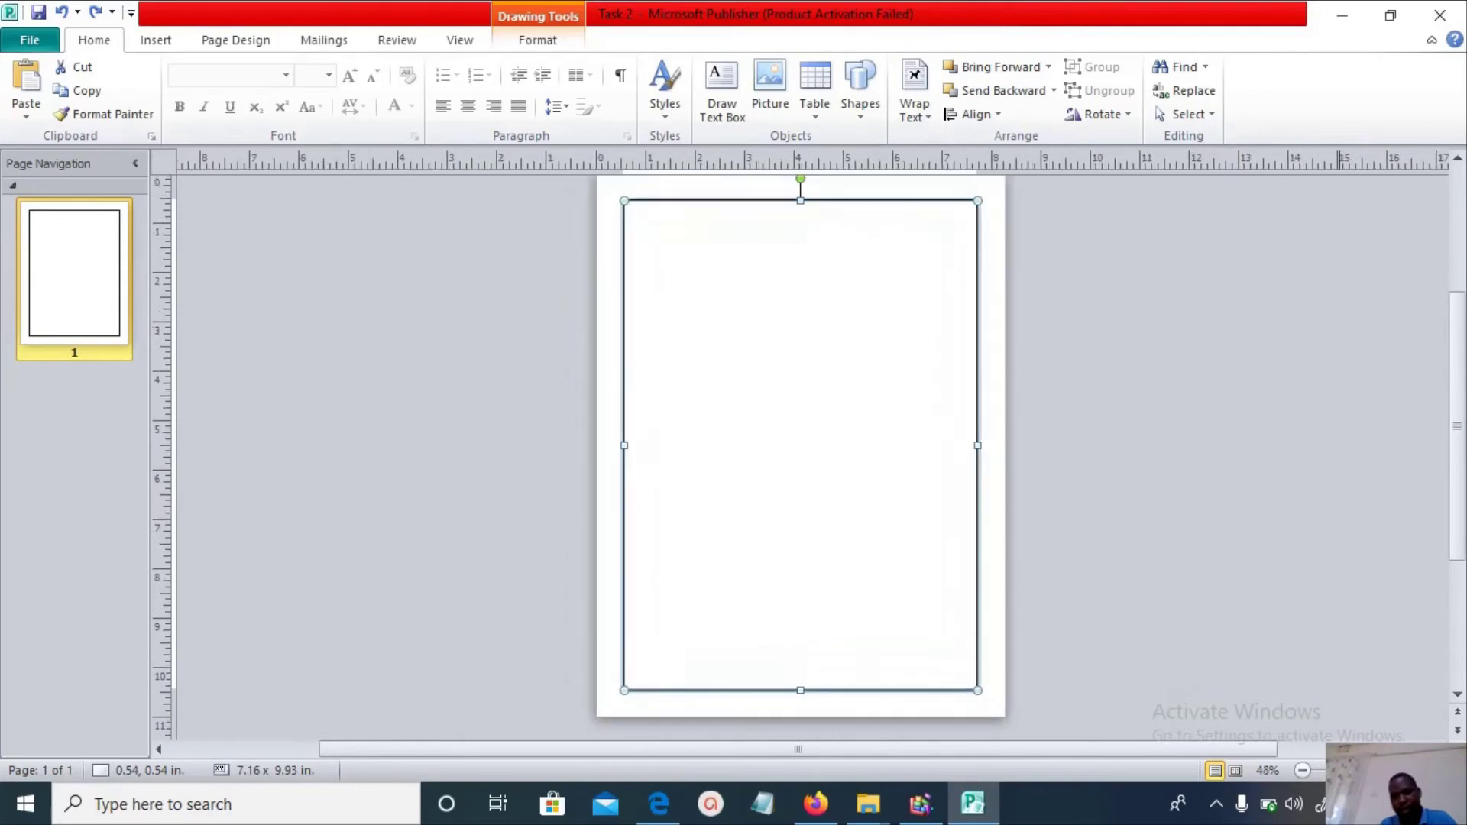
click(1162, 580)
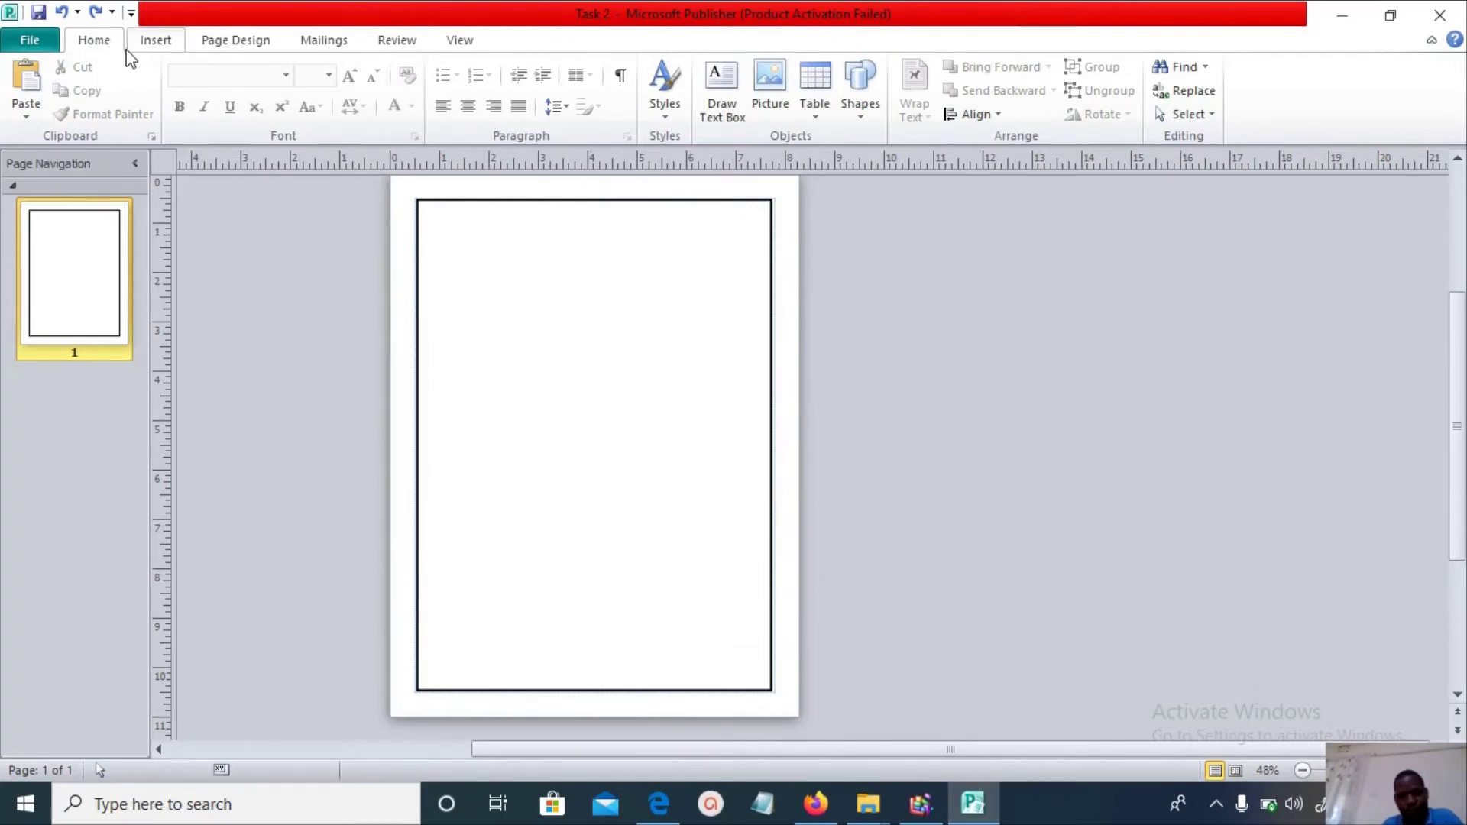
key(ctrl+a)
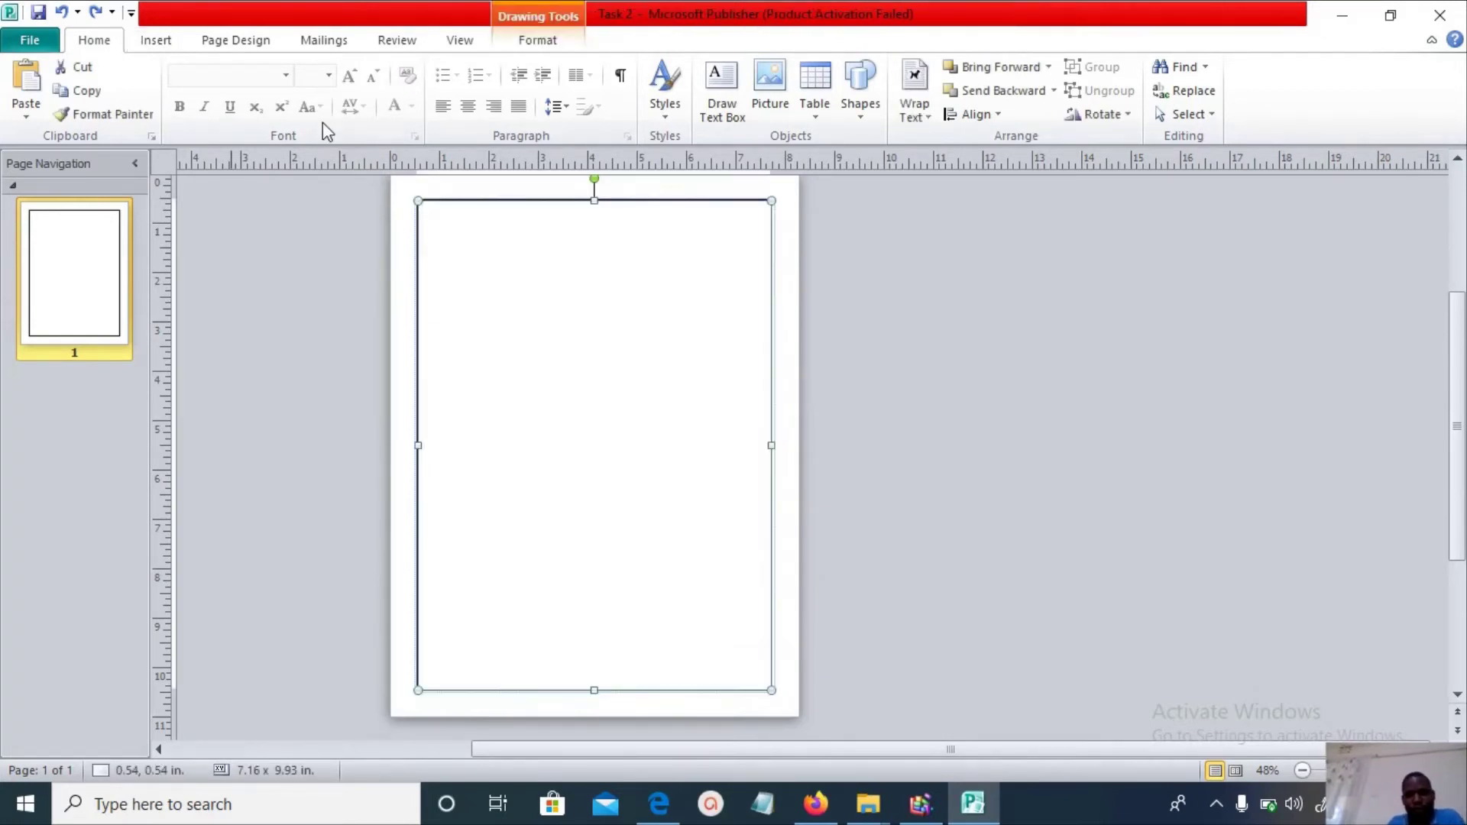
click(816, 470)
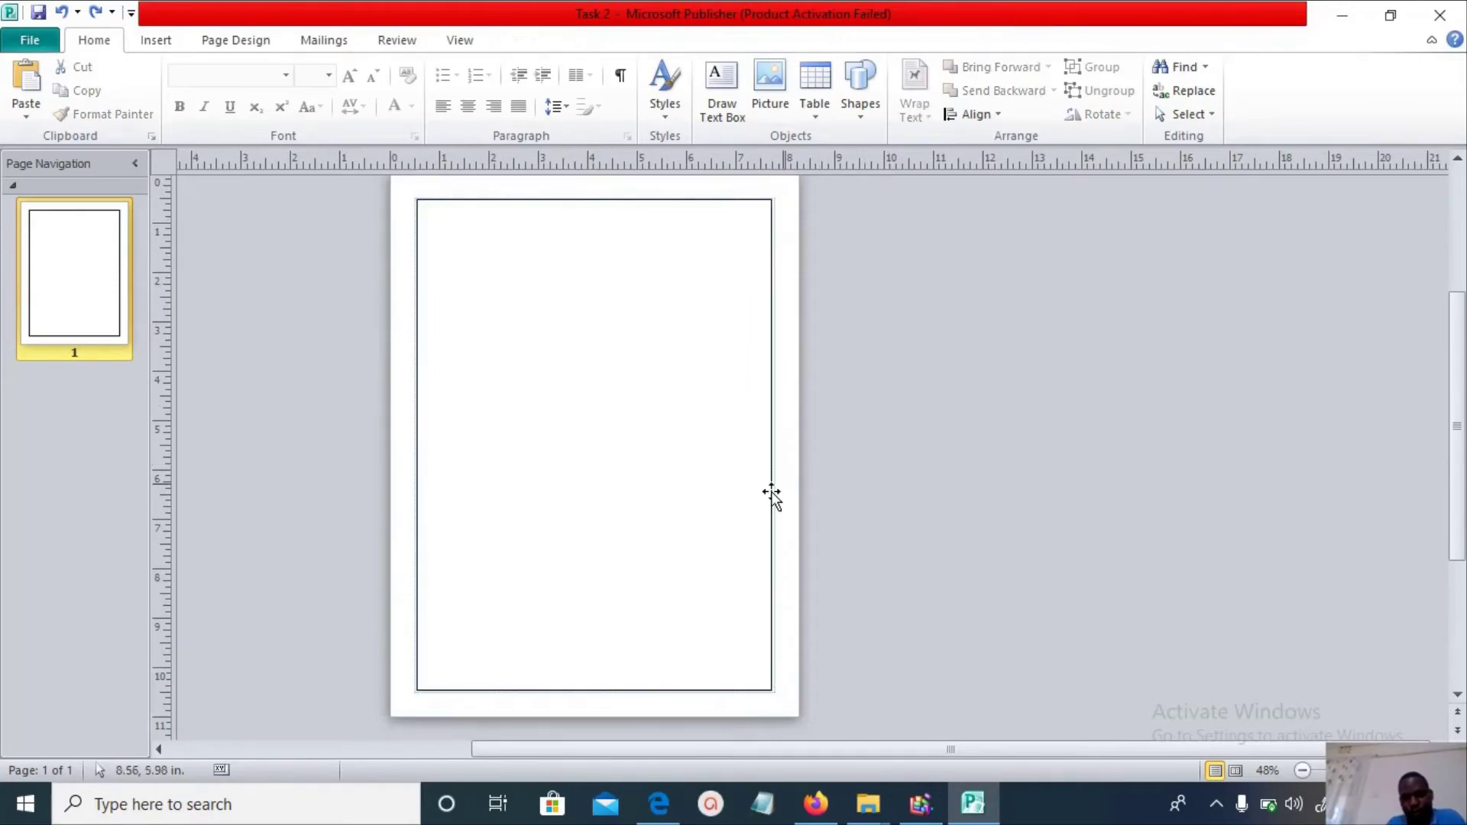
click(563, 324)
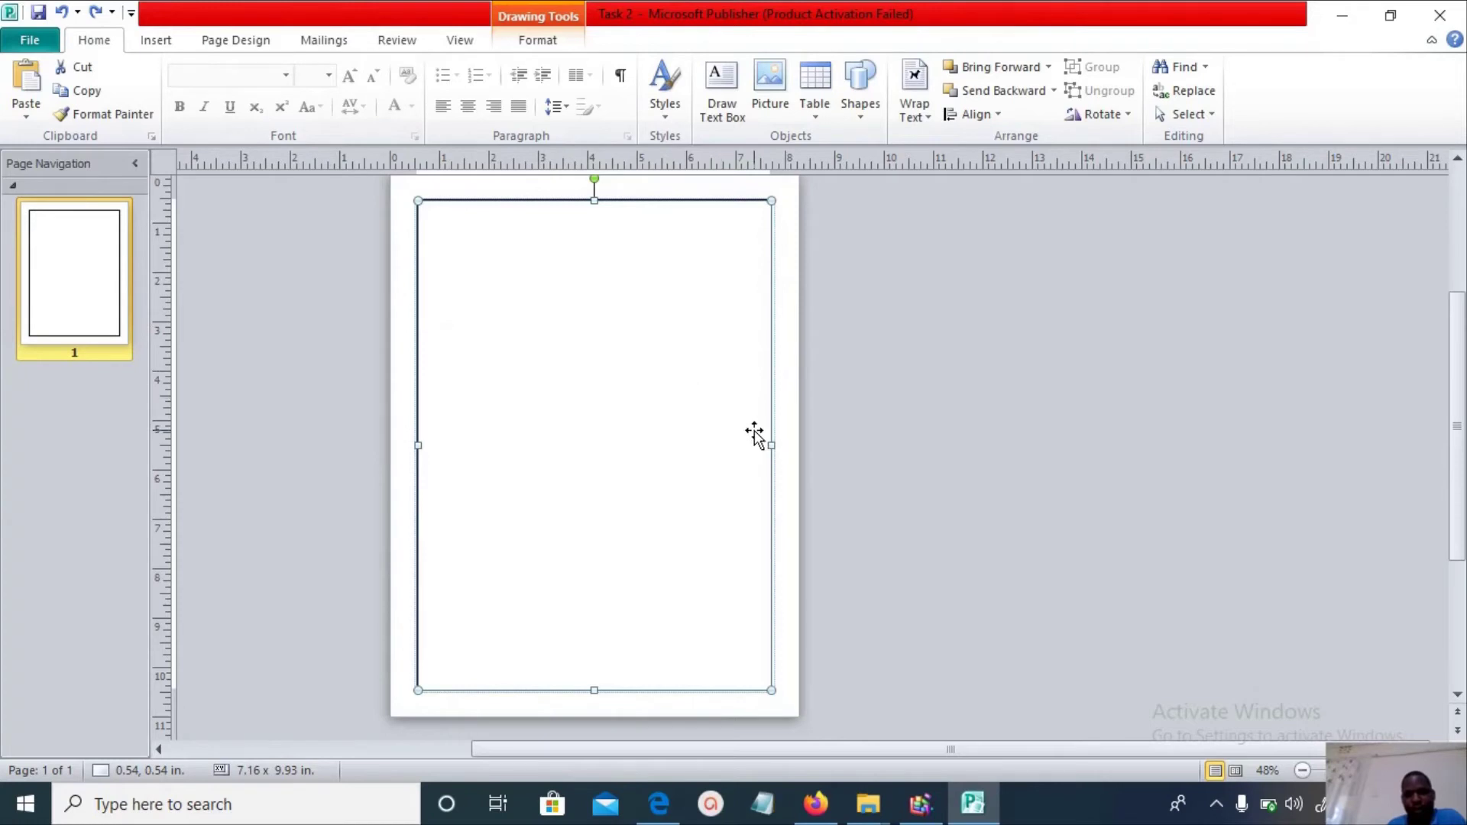
drag(775, 449, 773, 445)
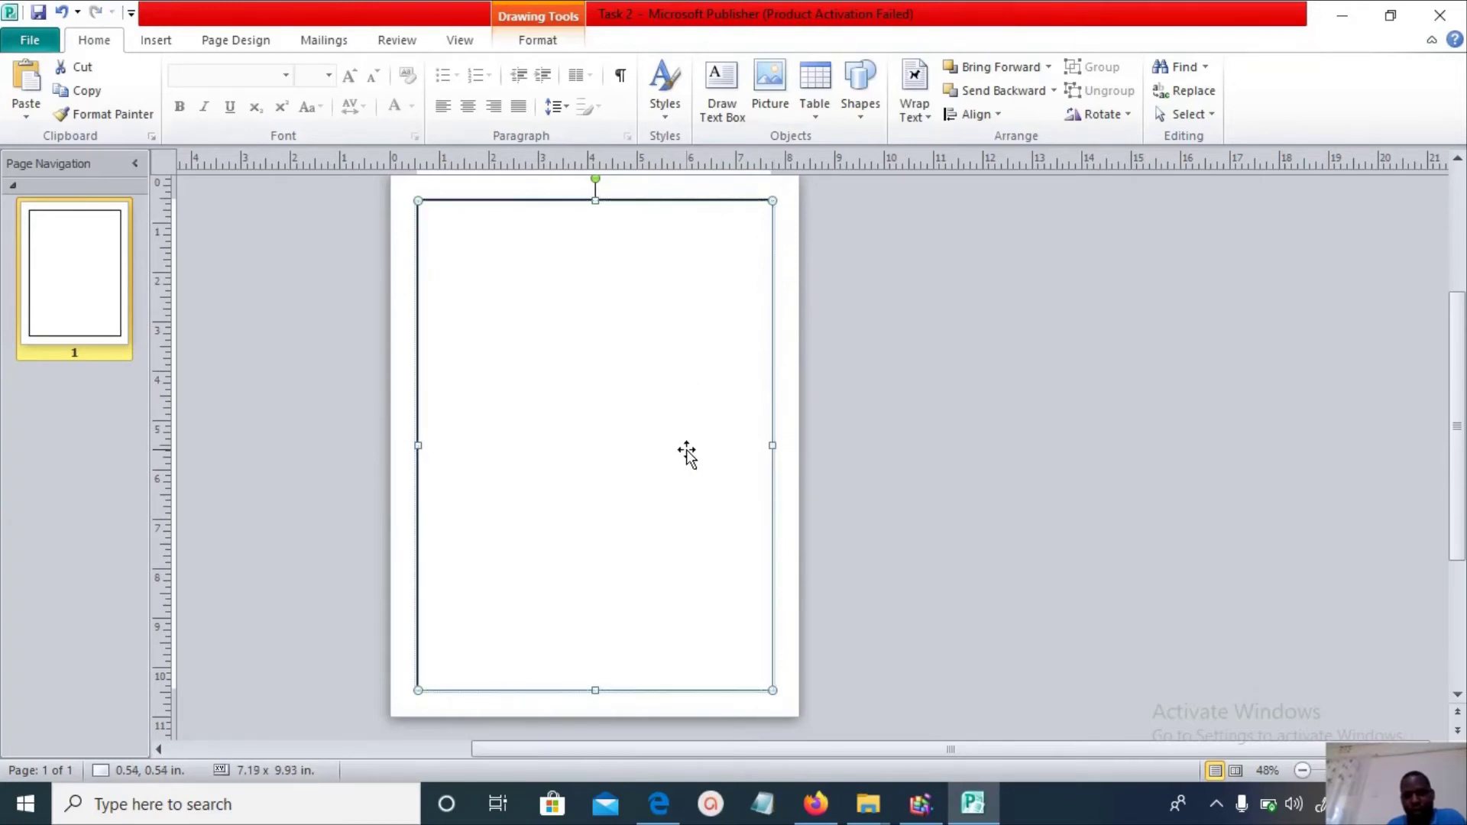
Review the roundabout on the Popo city plan PDF, then pick the Oval shape.
click(156, 42)
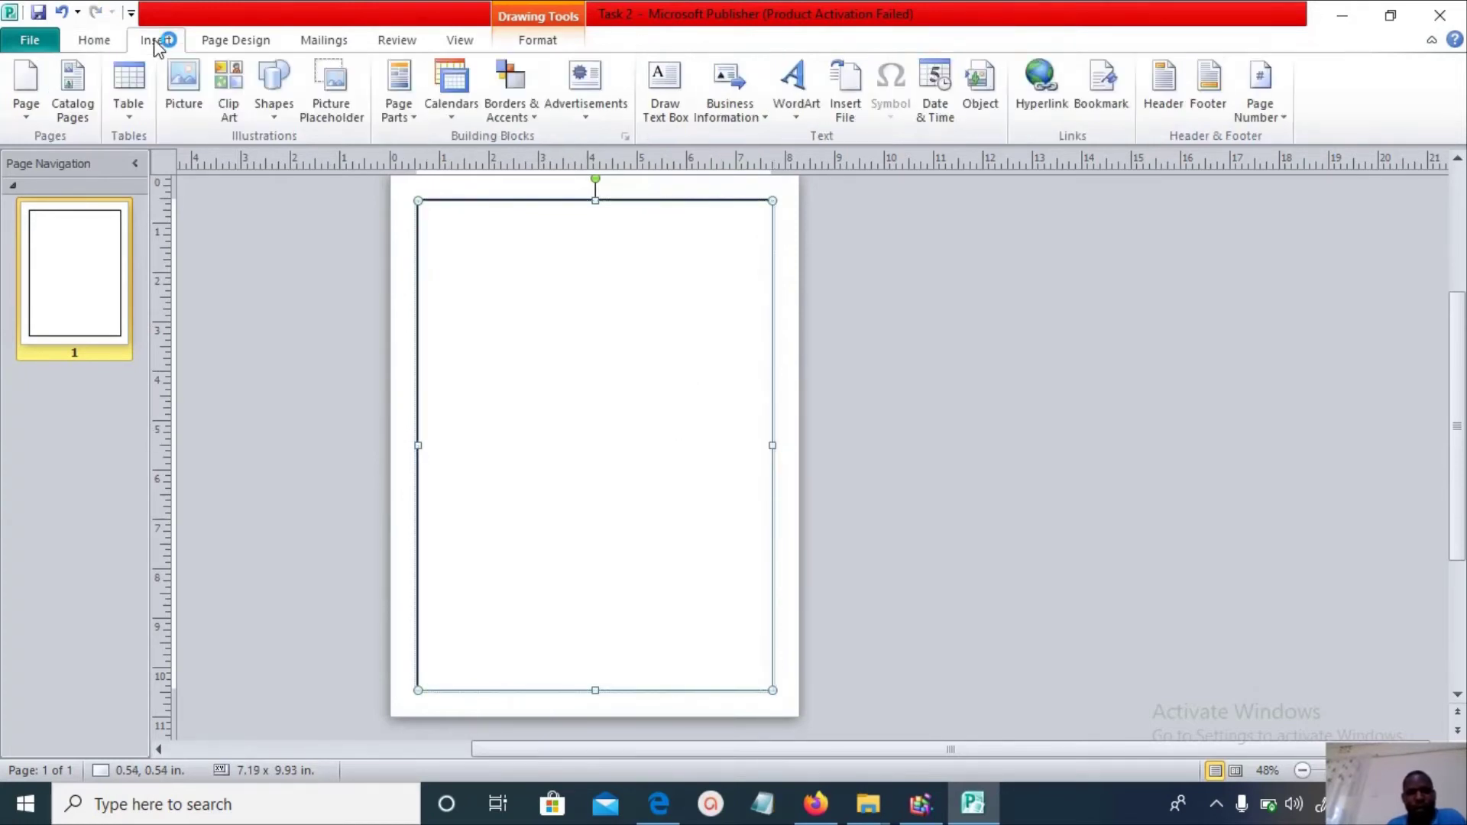
click(273, 126)
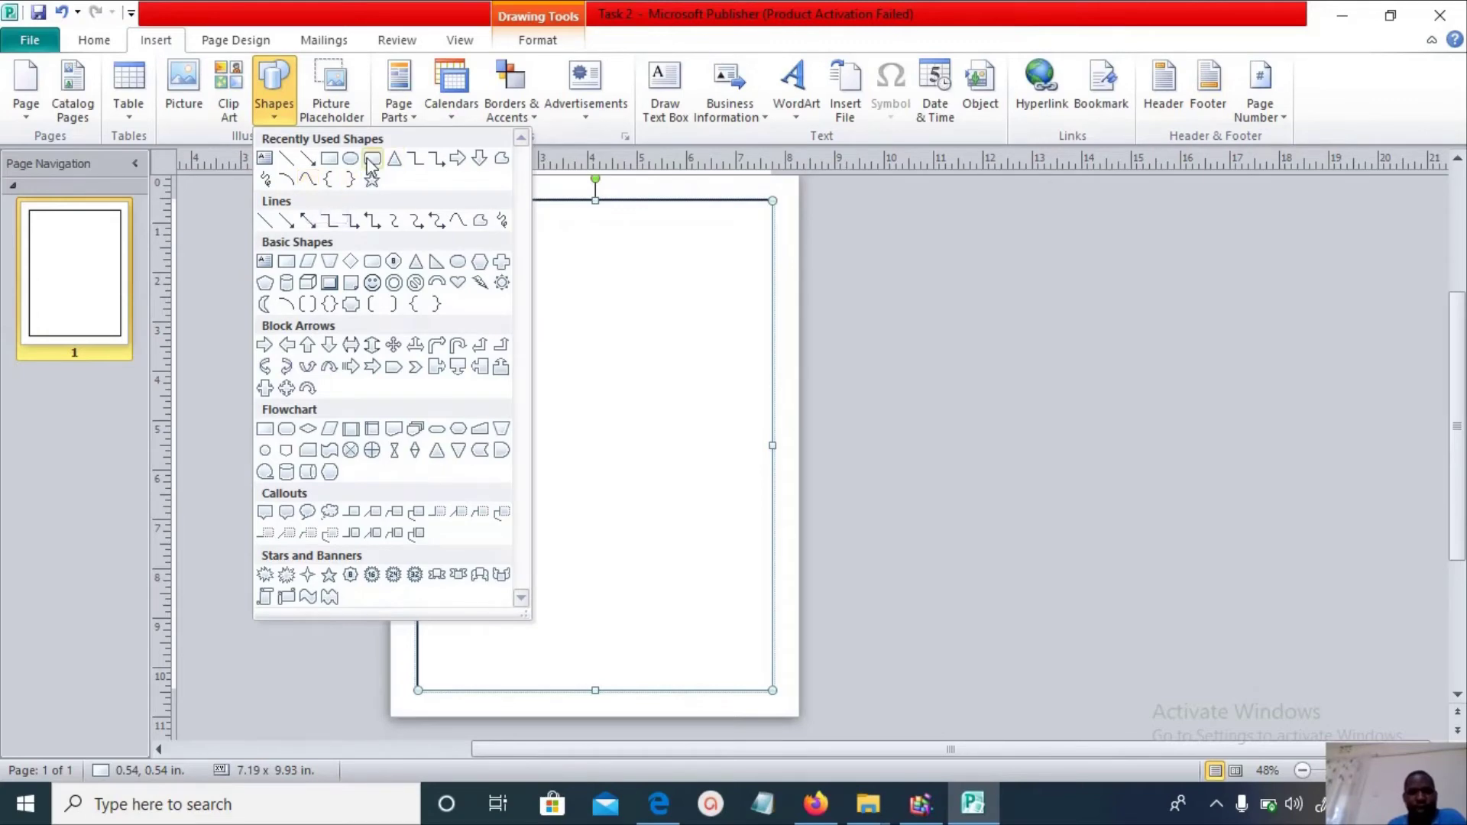
click(659, 803)
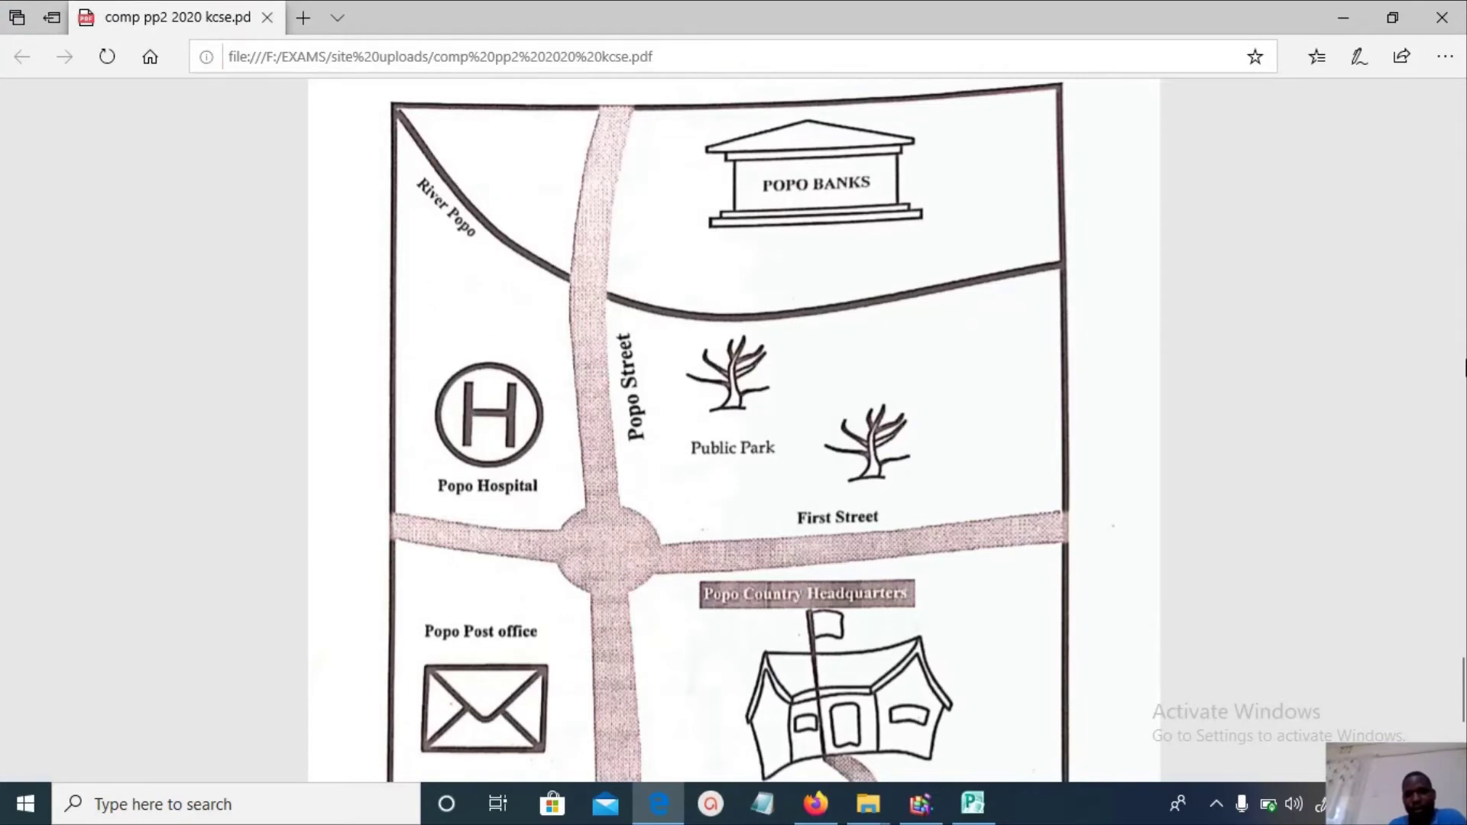
scroll(1461, 718, down, 4)
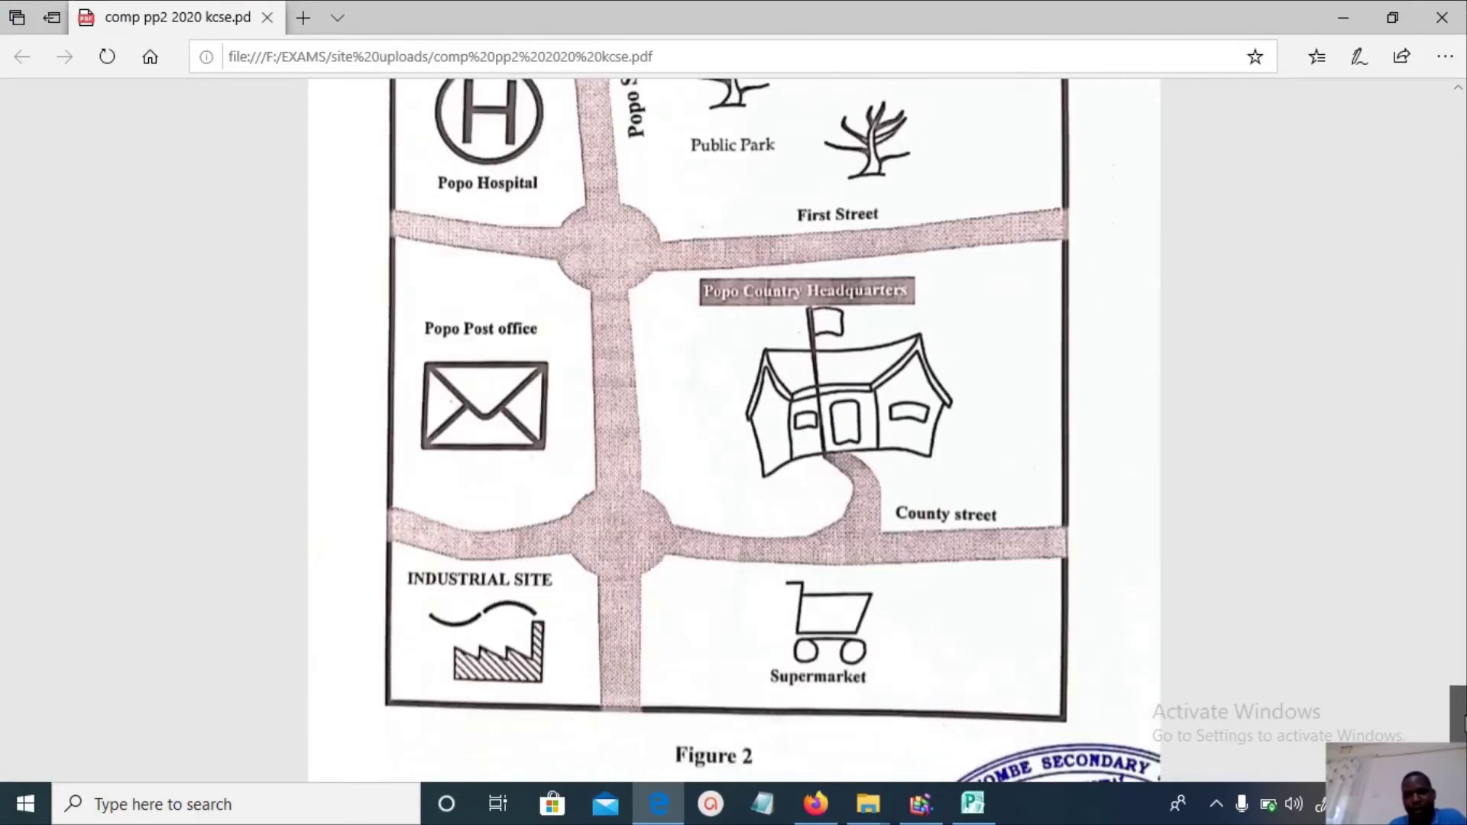
scroll(1461, 718, up, 5)
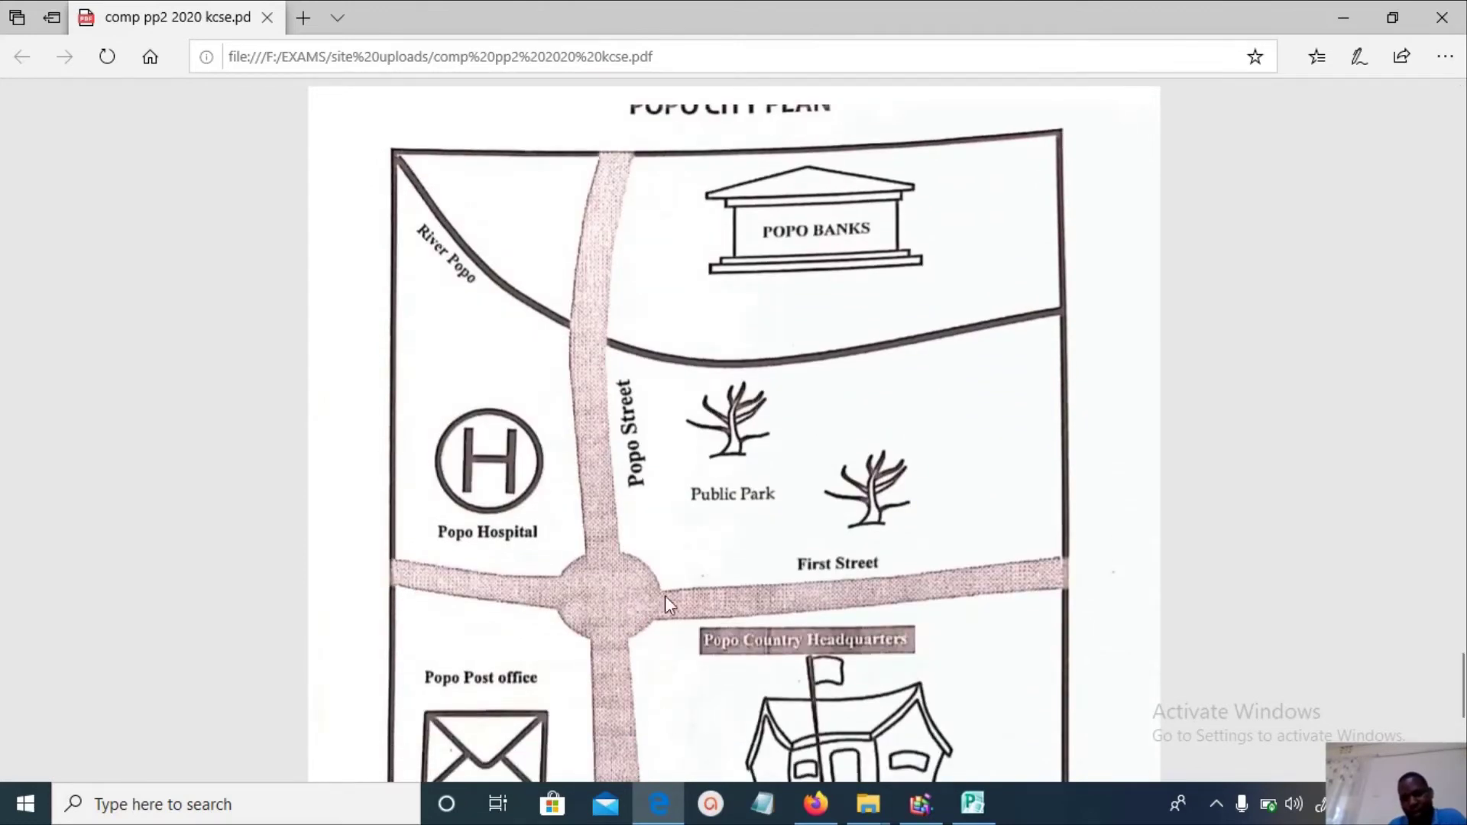
click(973, 804)
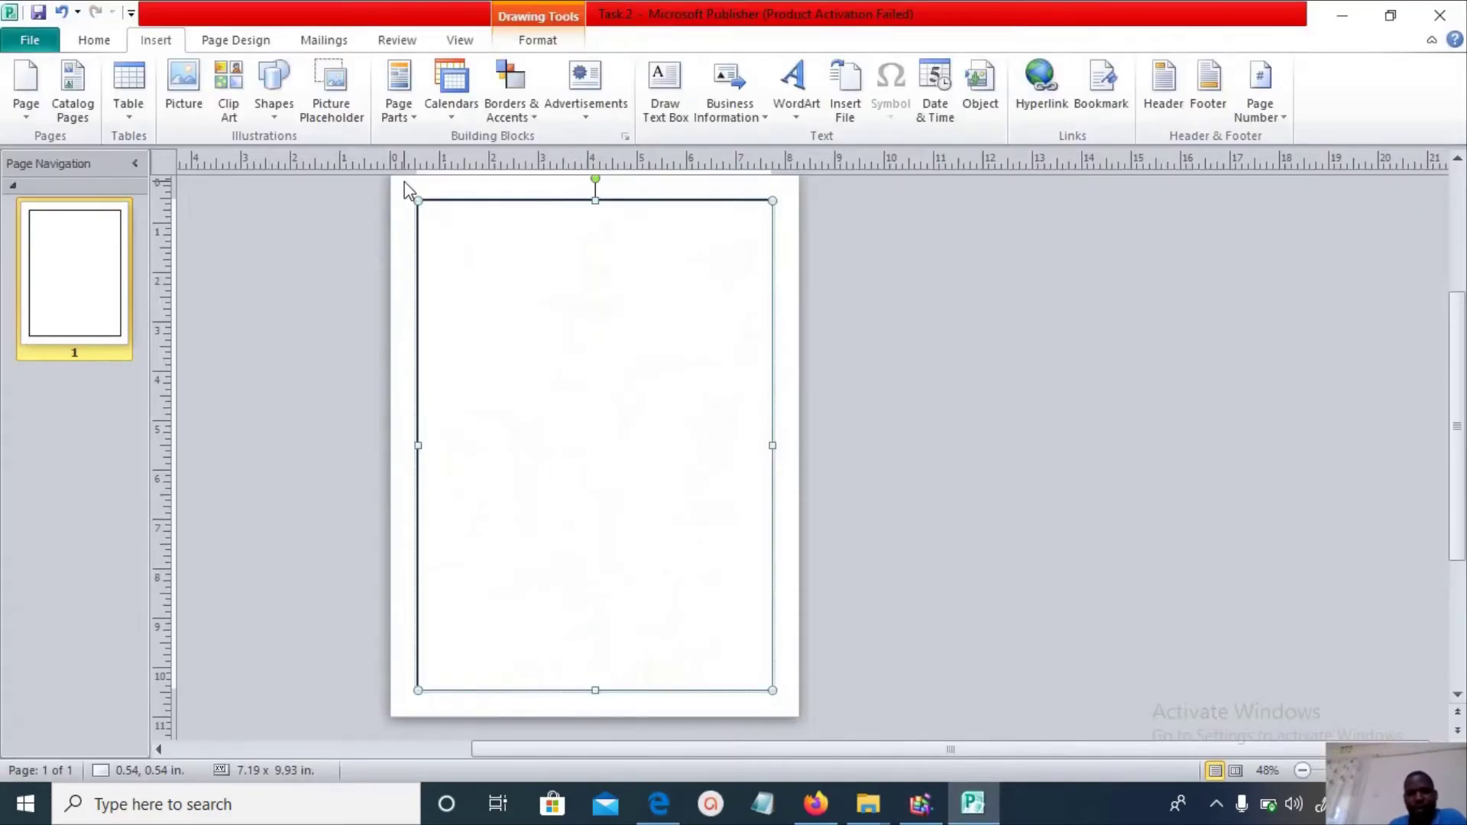
click(276, 113)
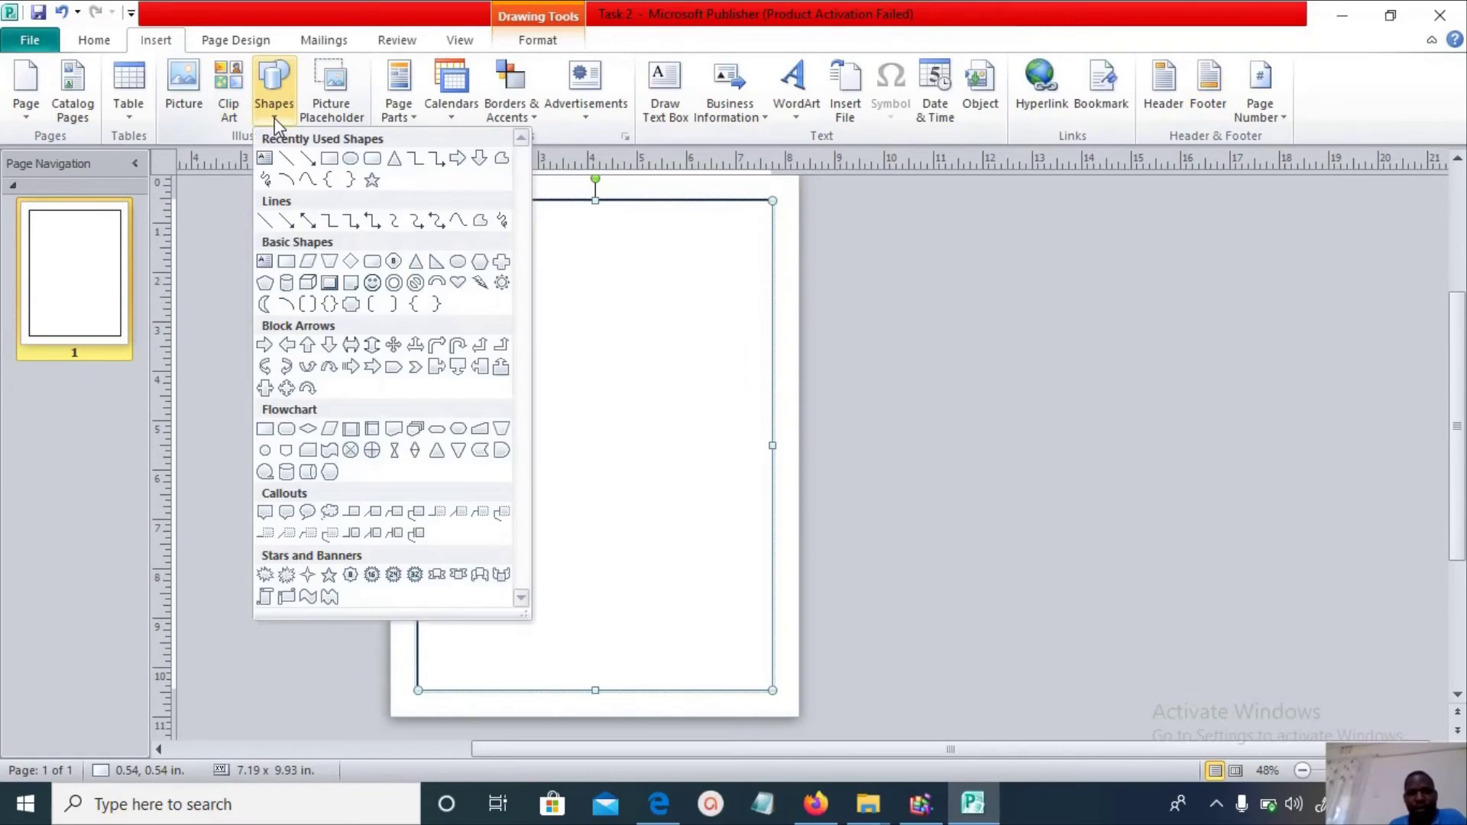
click(351, 160)
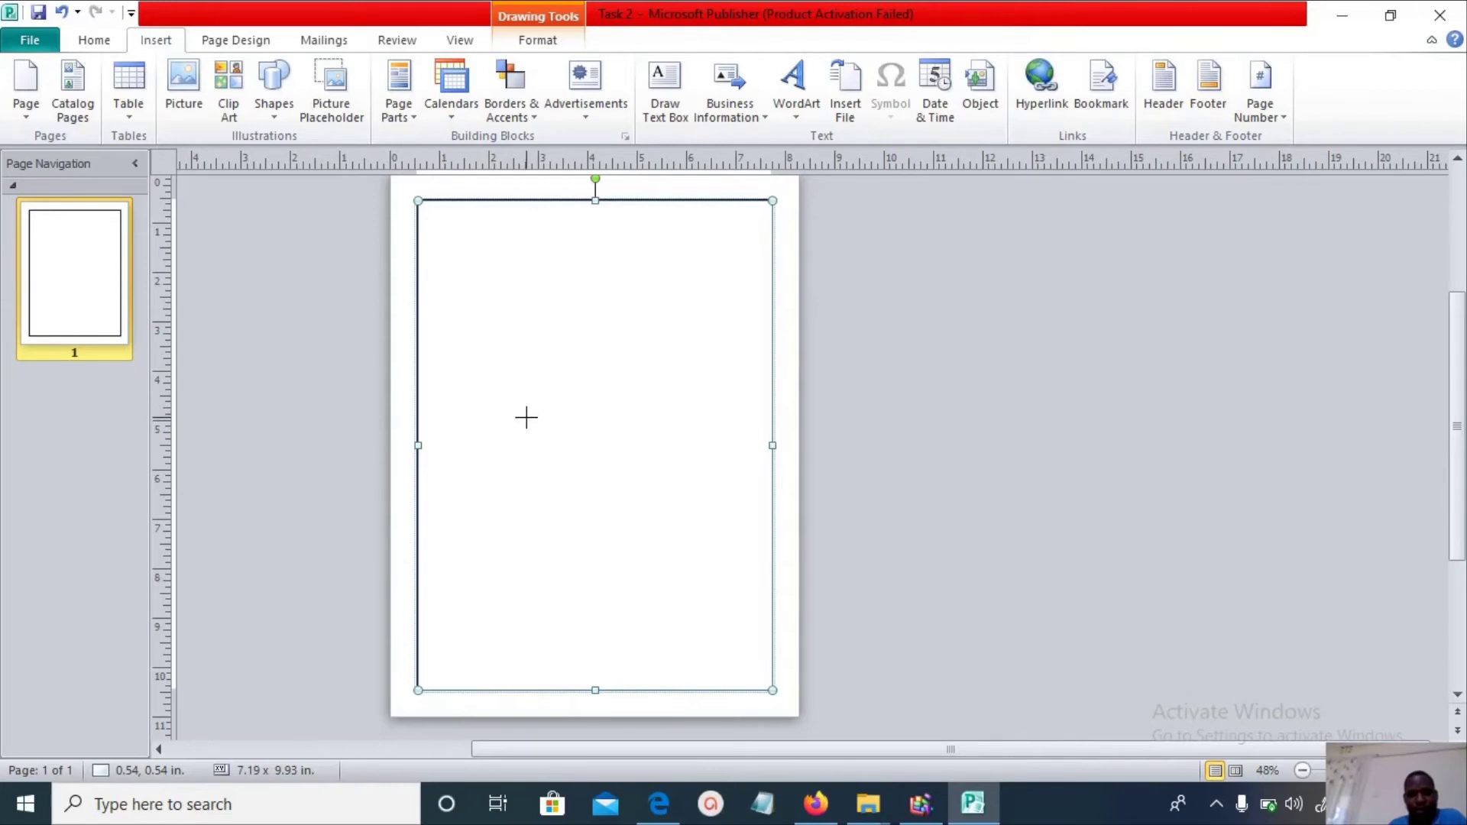
Draw a 1.76 x 1.57 in oval left of page centre and nudge it up-left.
drag(526, 416, 612, 490)
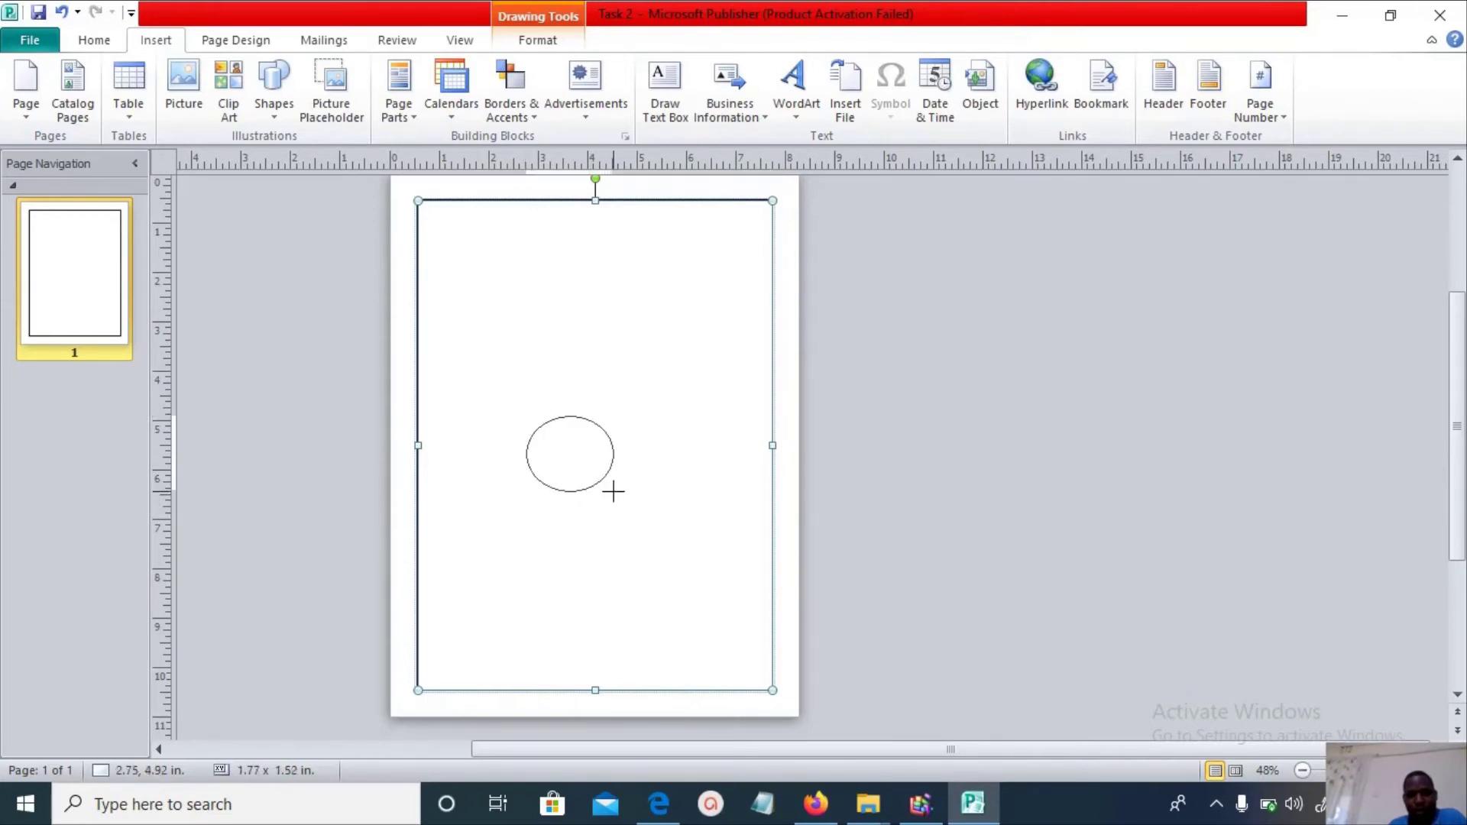
drag(613, 491, 613, 494)
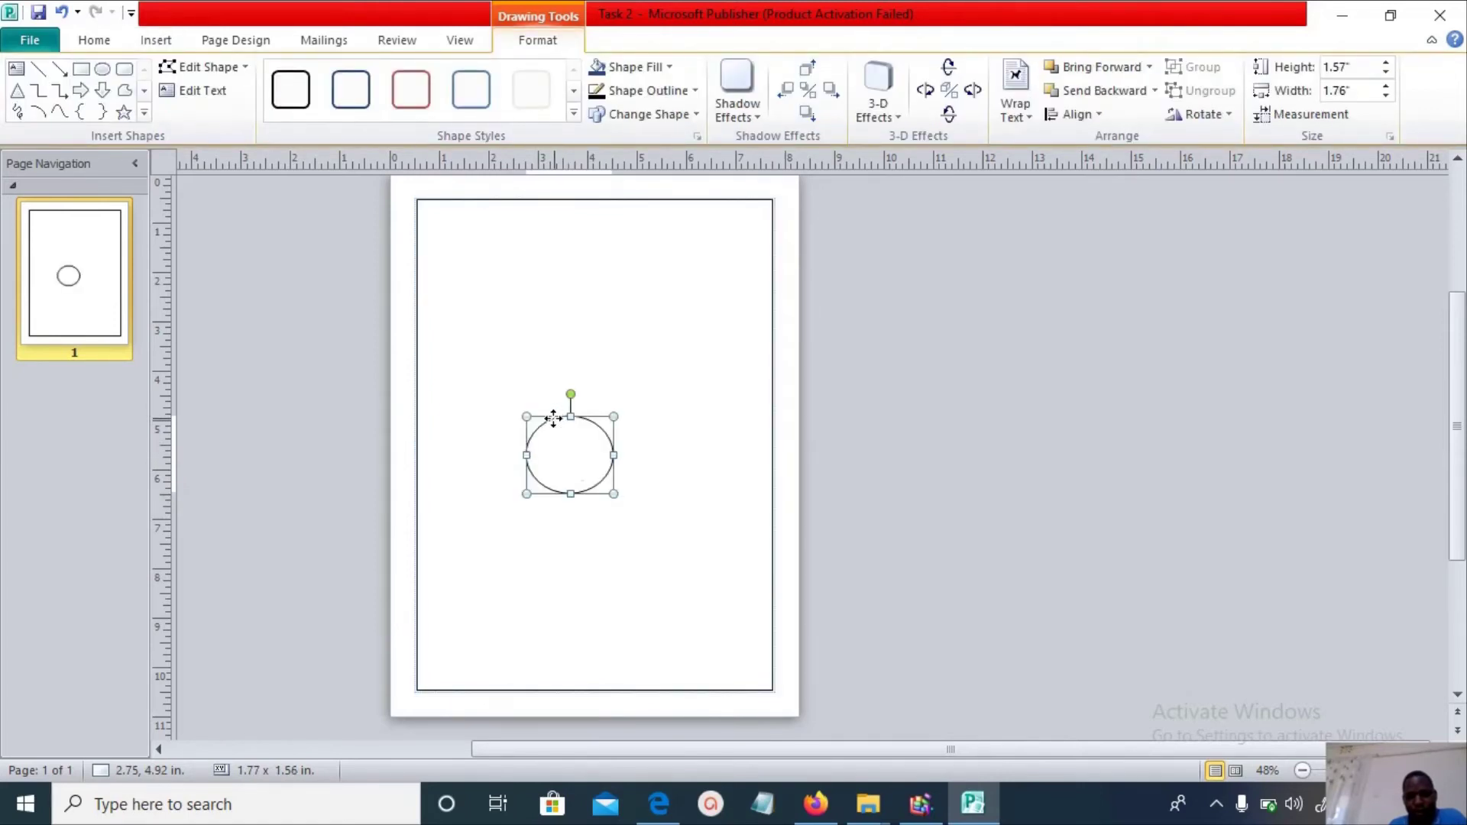
drag(553, 419, 544, 409)
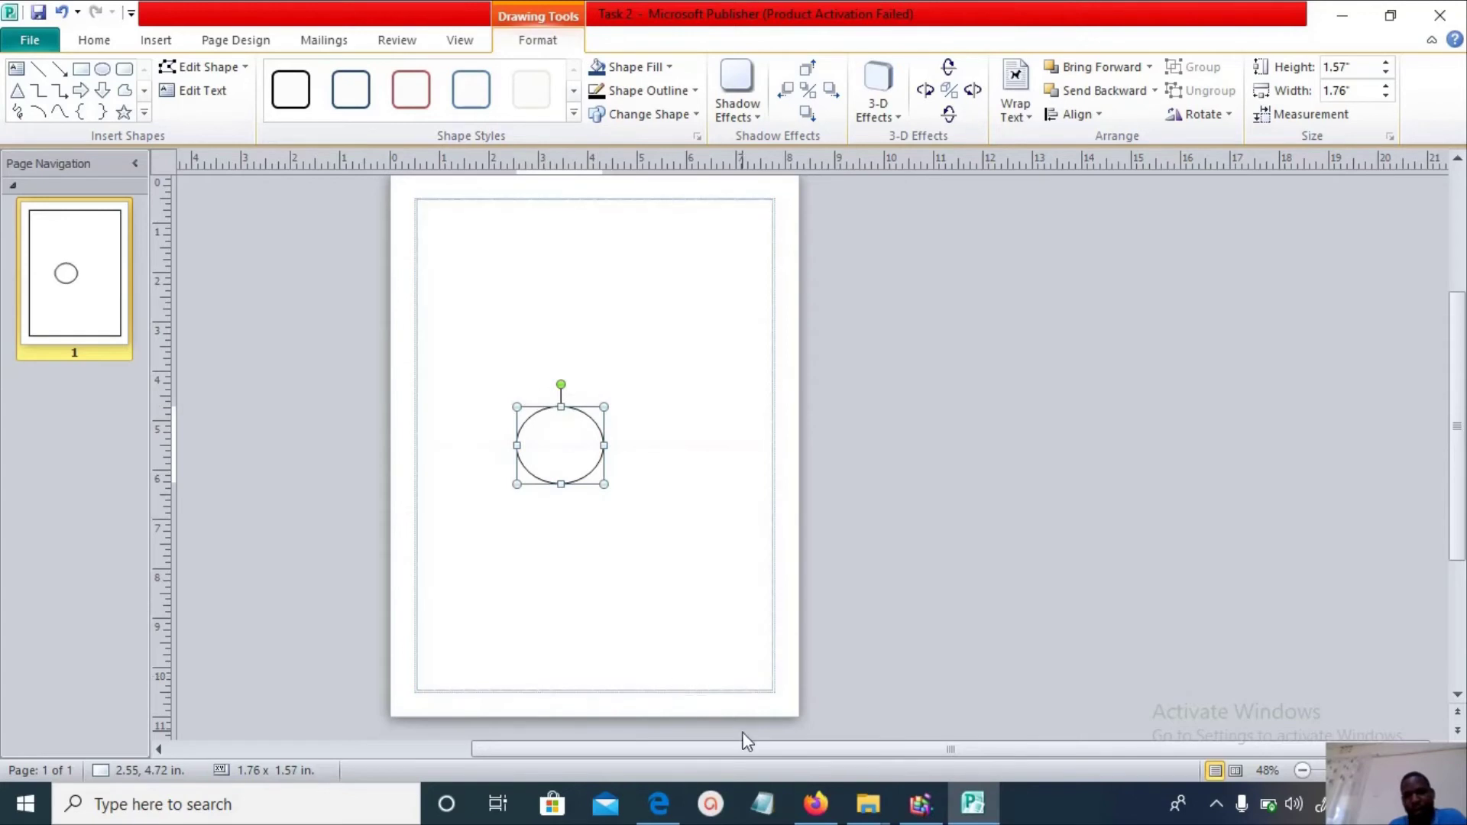
click(669, 815)
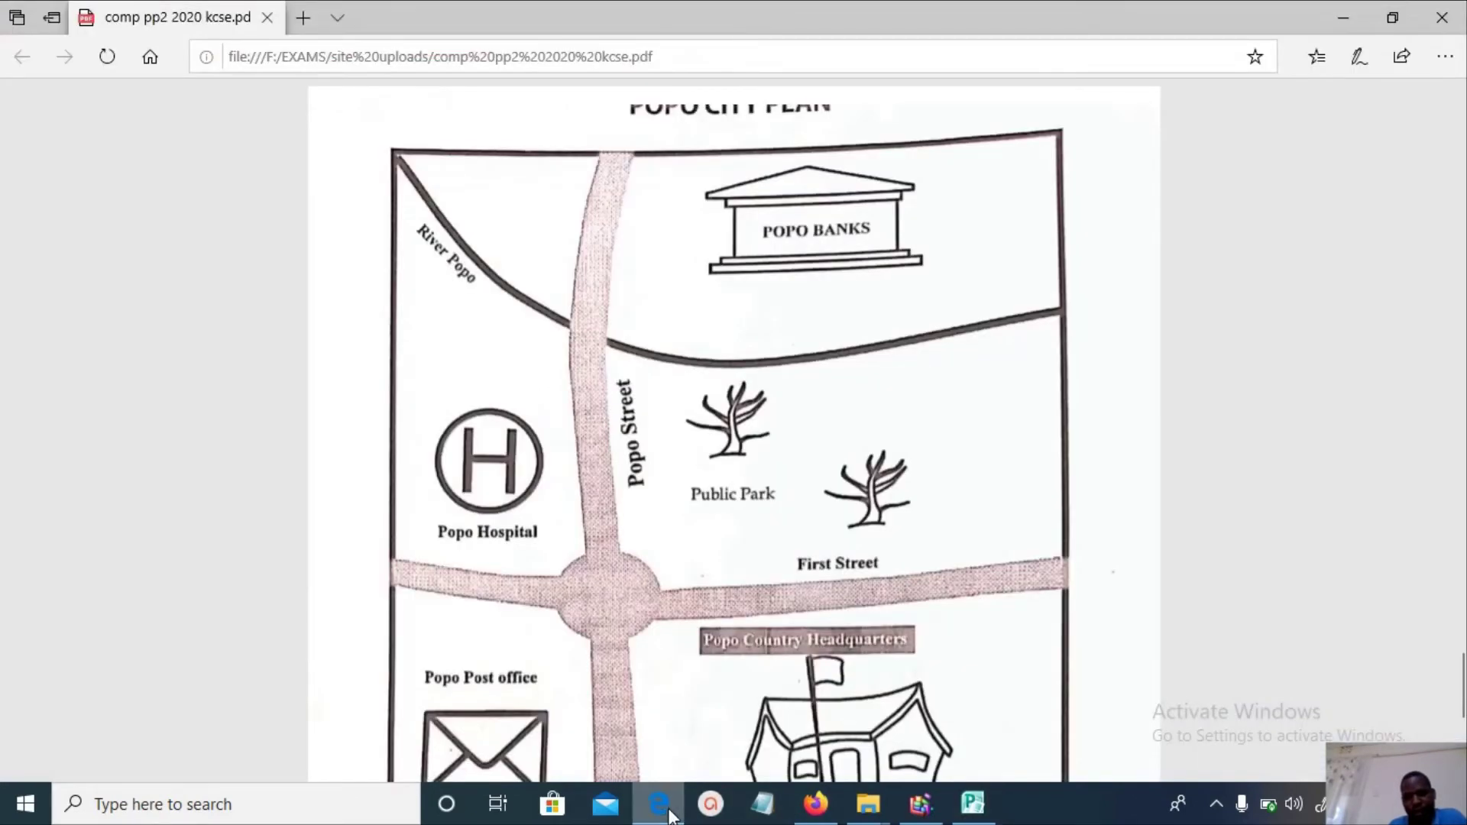
click(669, 814)
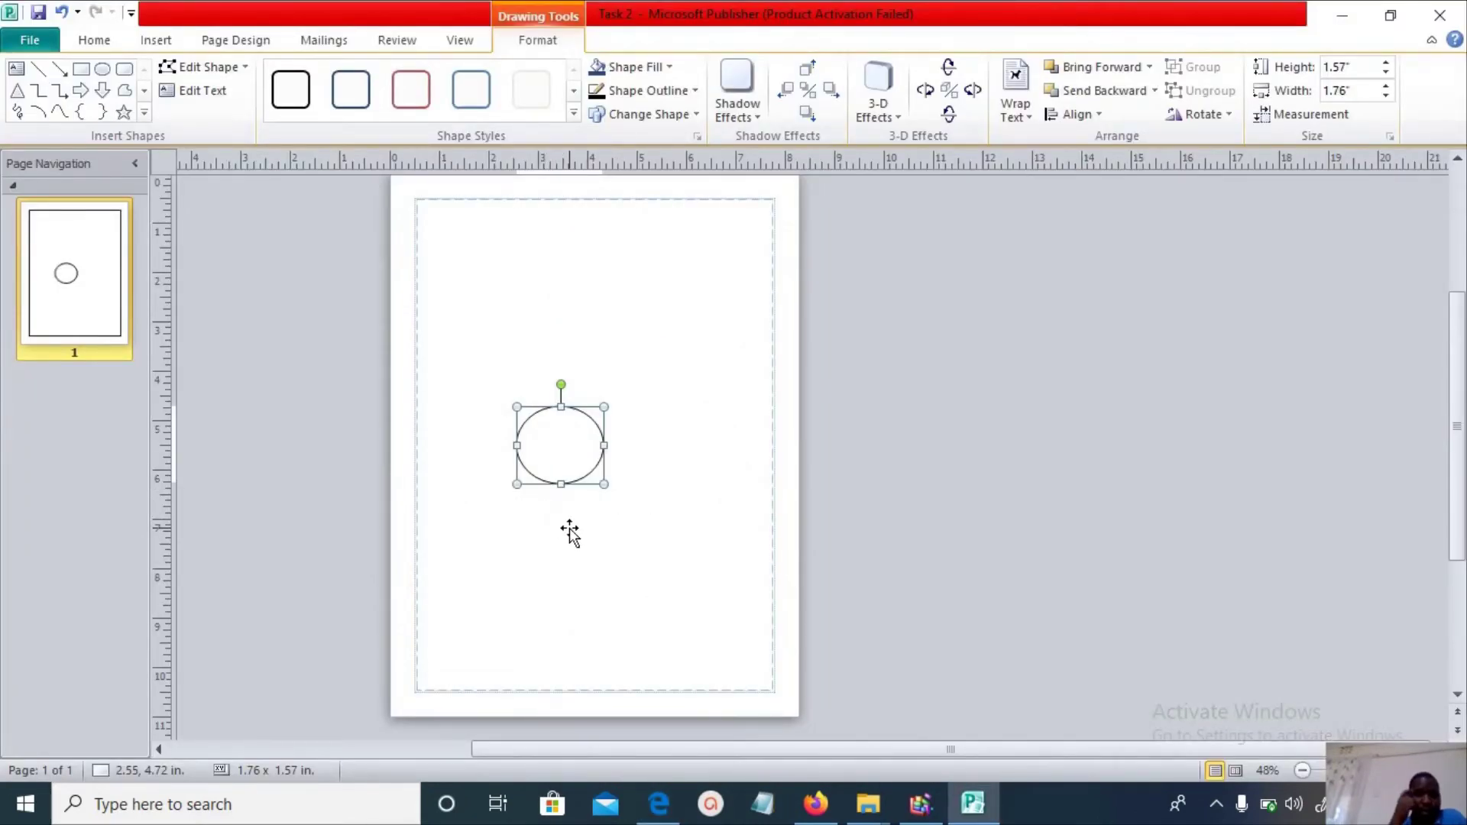
click(646, 549)
click(570, 437)
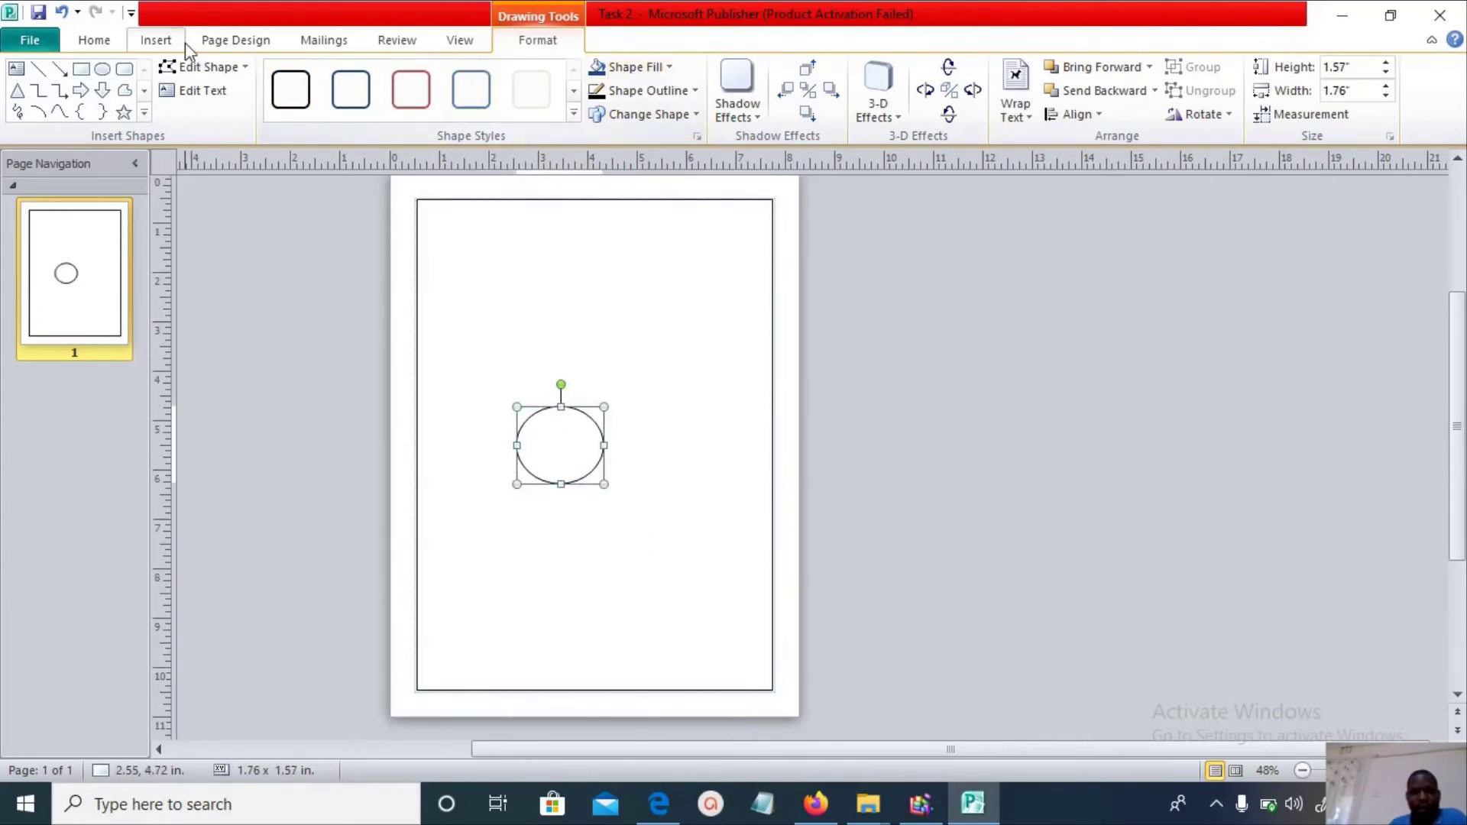
click(161, 45)
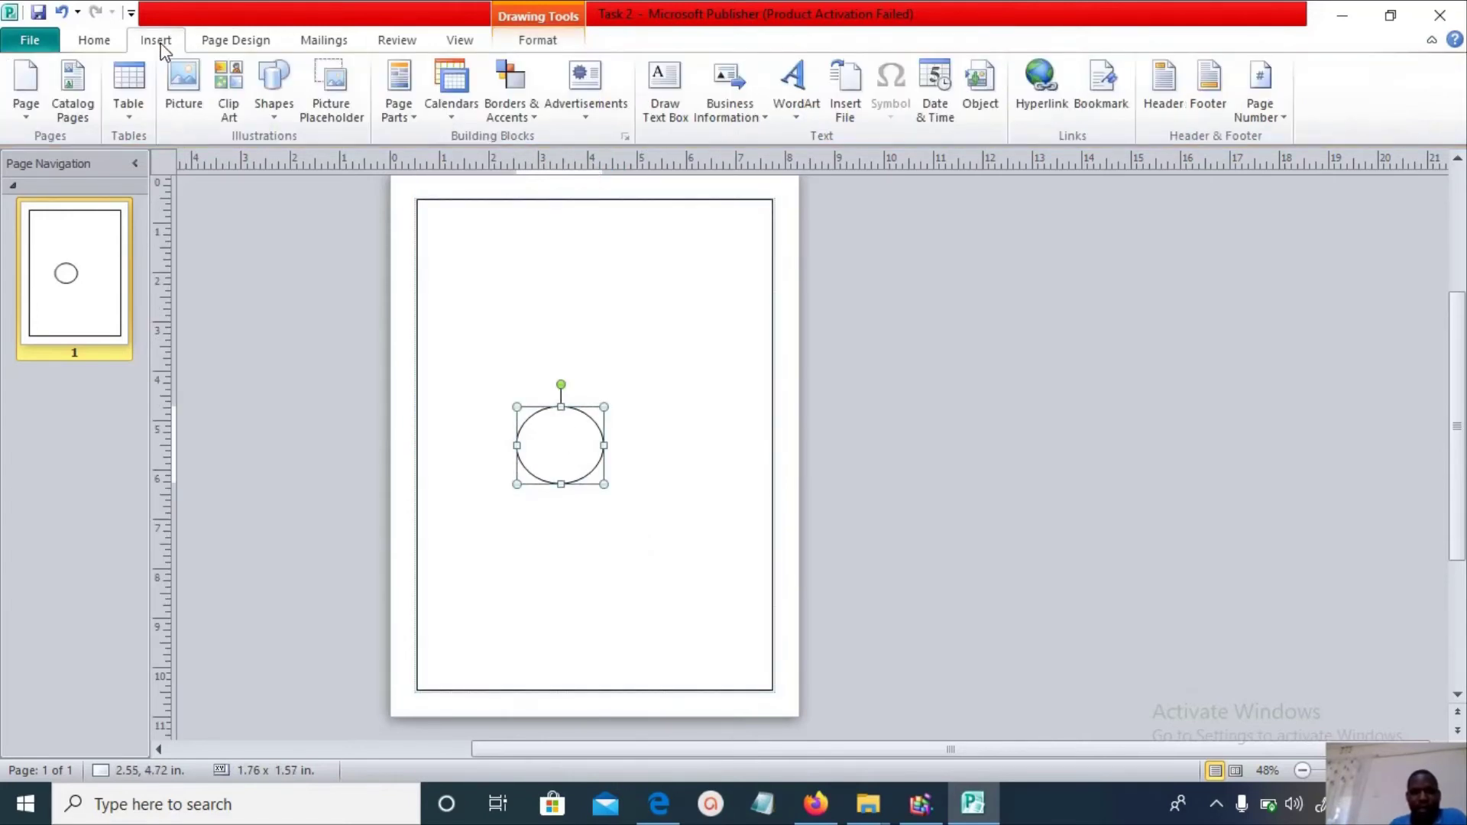
click(279, 115)
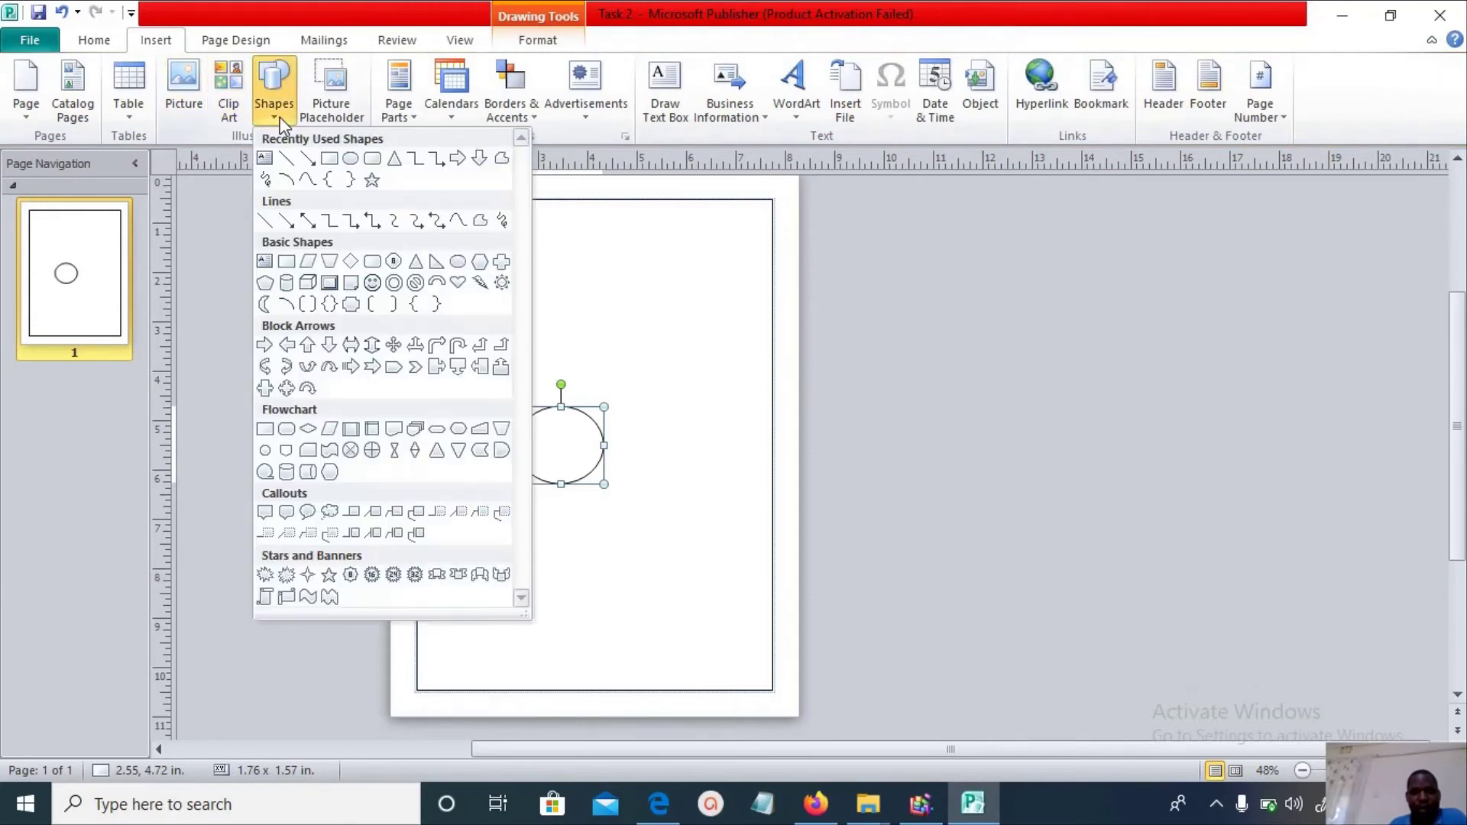
click(313, 182)
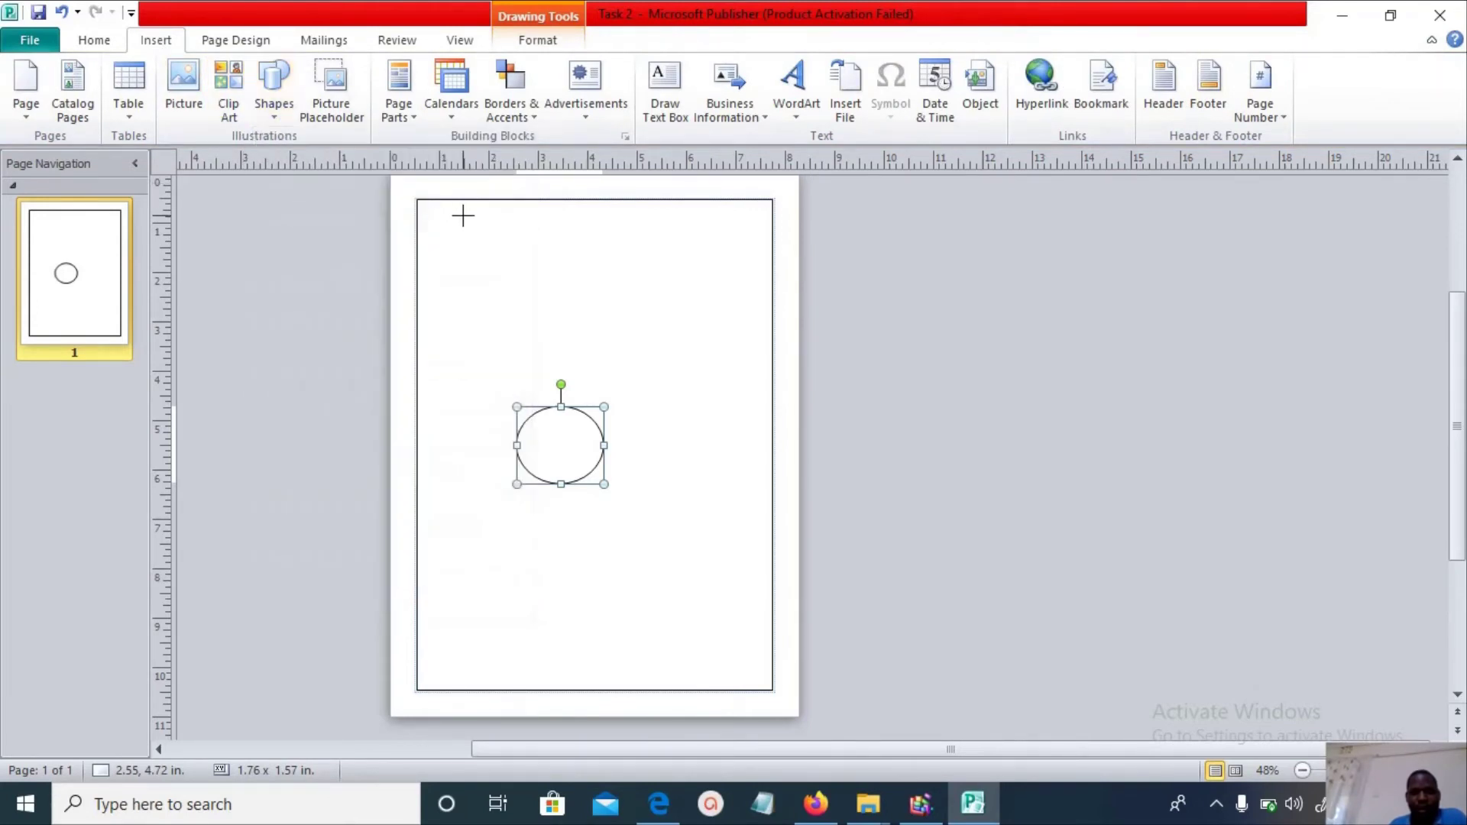
click(553, 201)
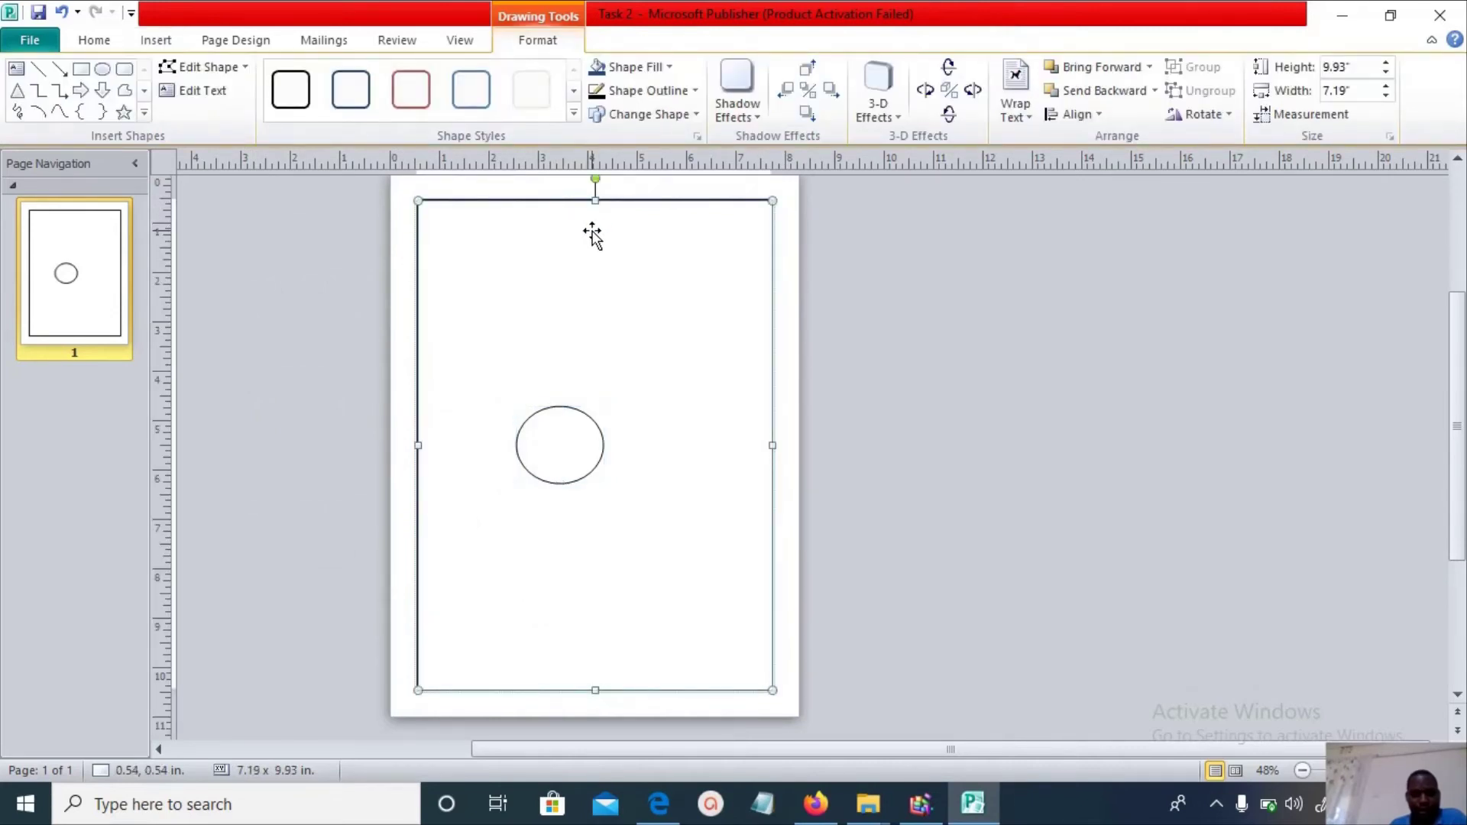
key(ctrl+z)
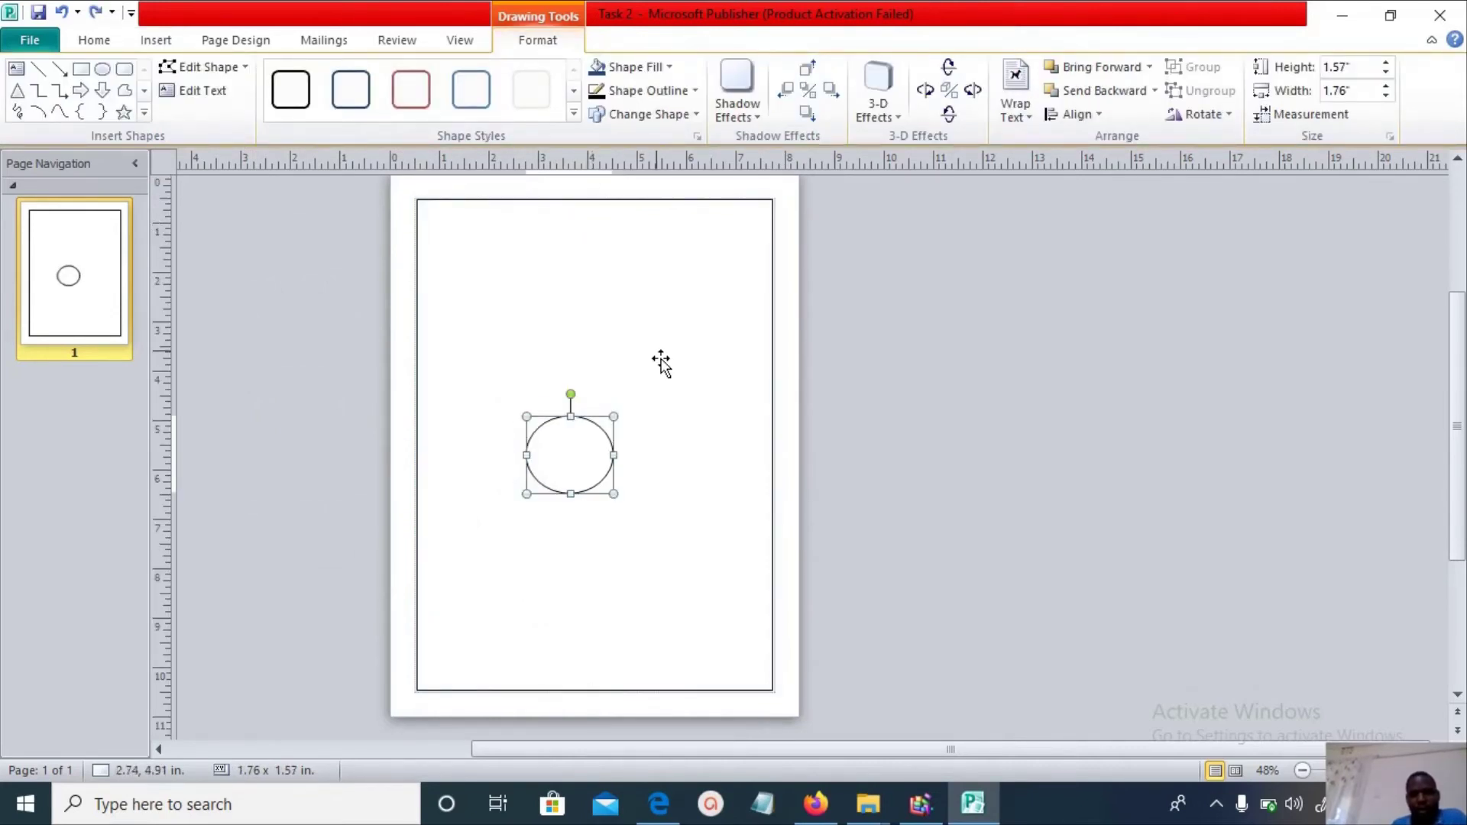
click(659, 366)
click(603, 453)
click(845, 406)
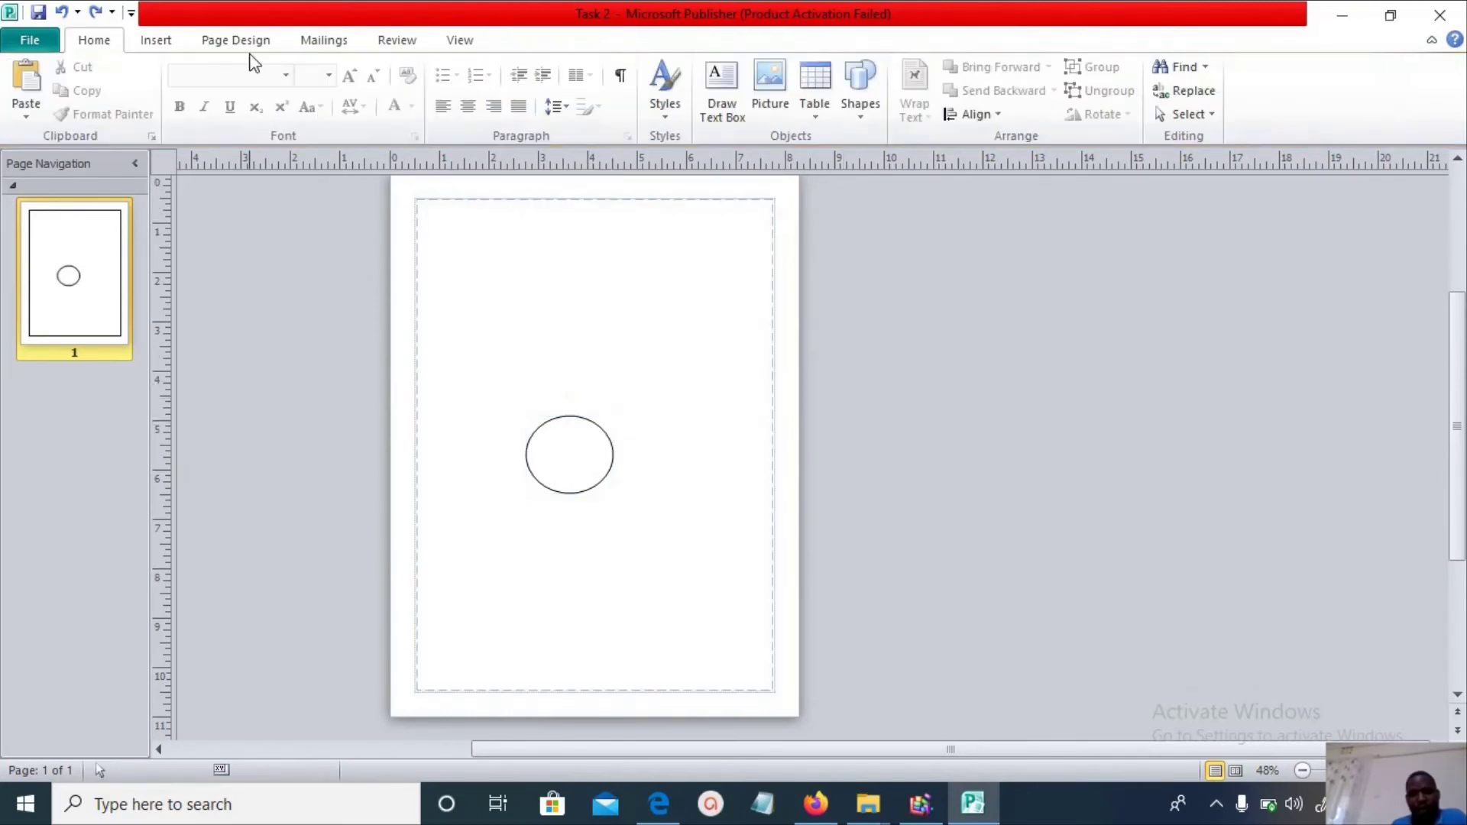
click(153, 42)
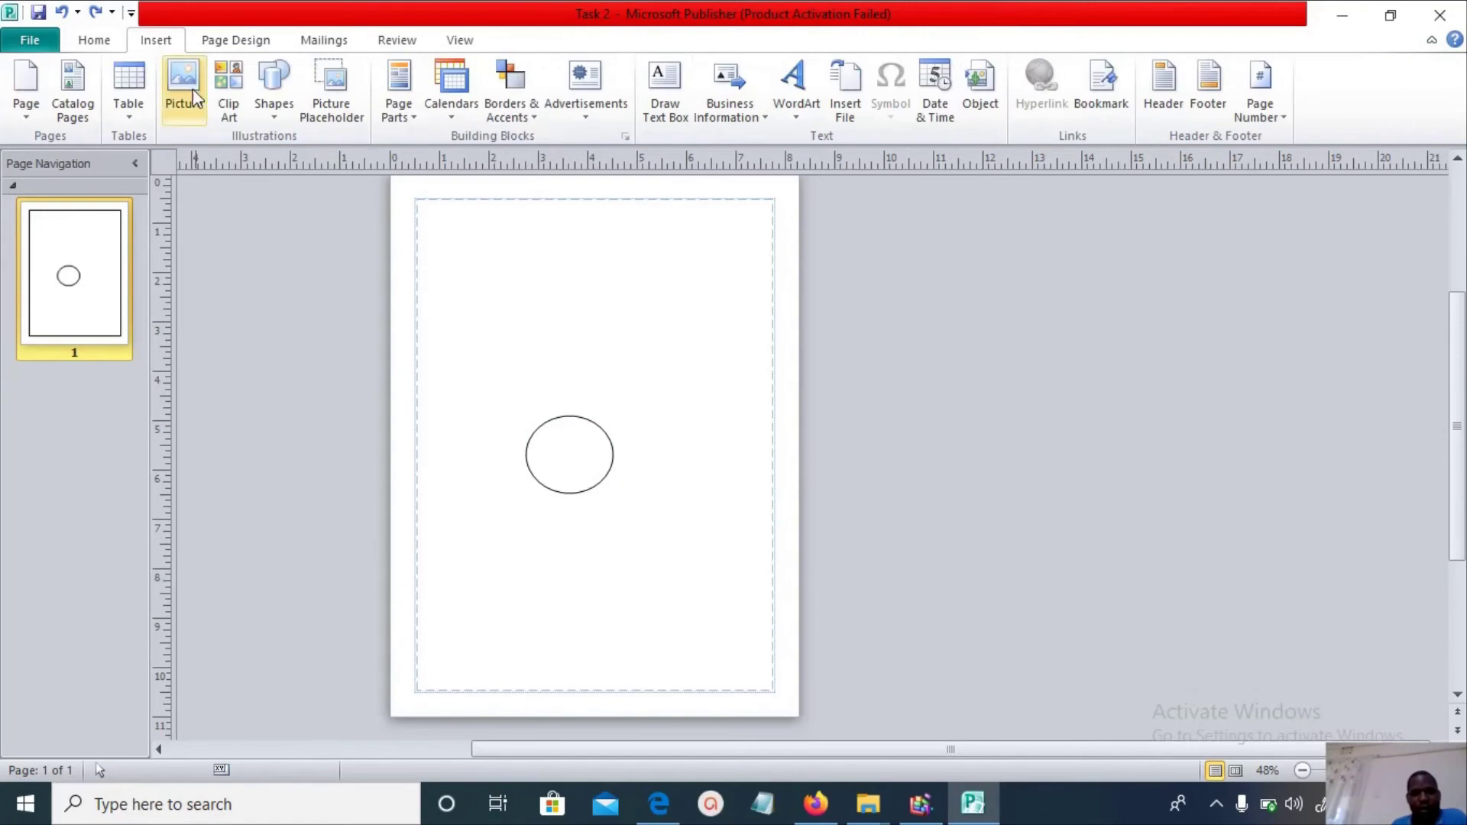
click(271, 114)
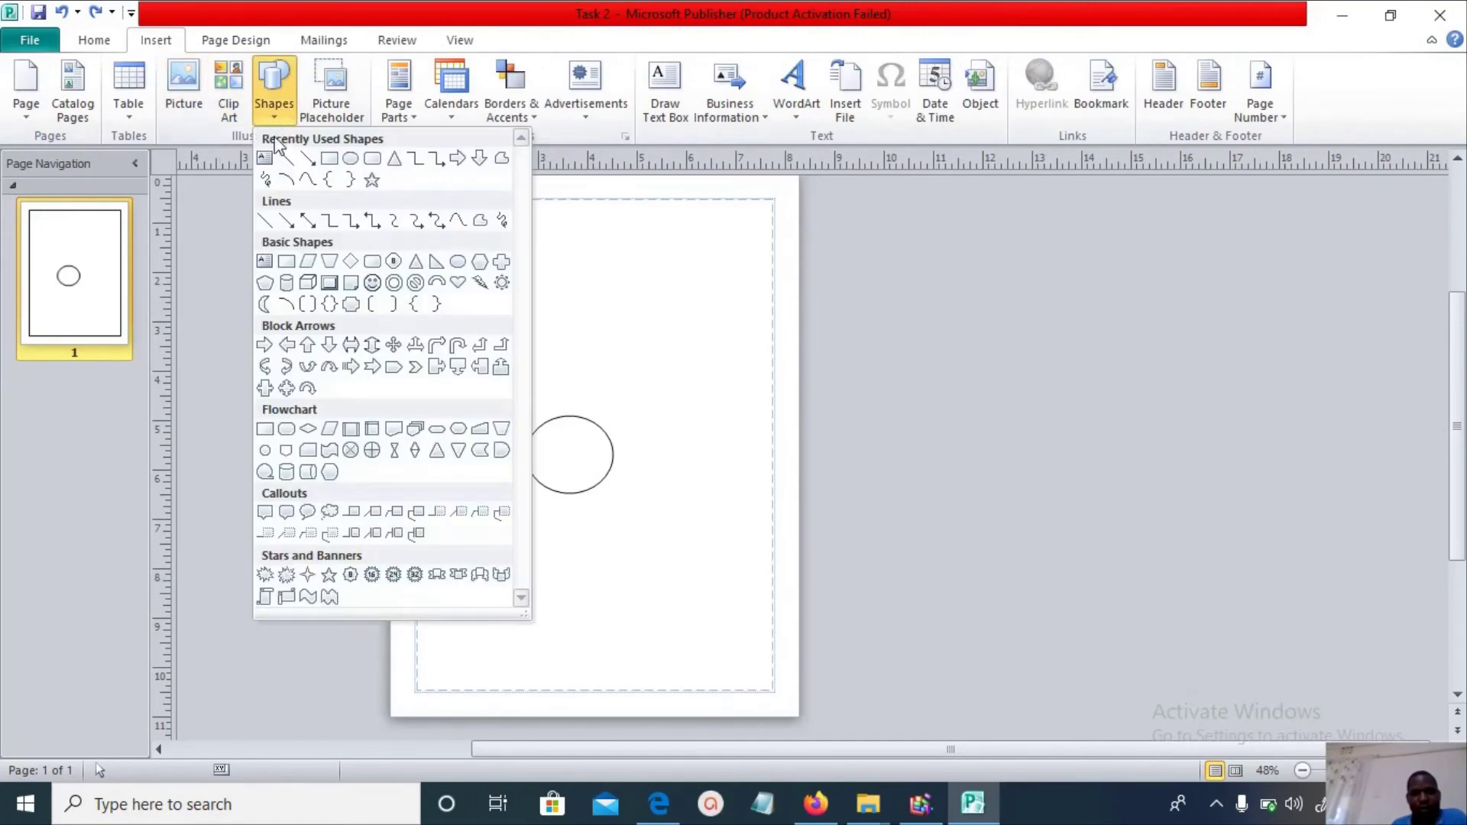
click(308, 181)
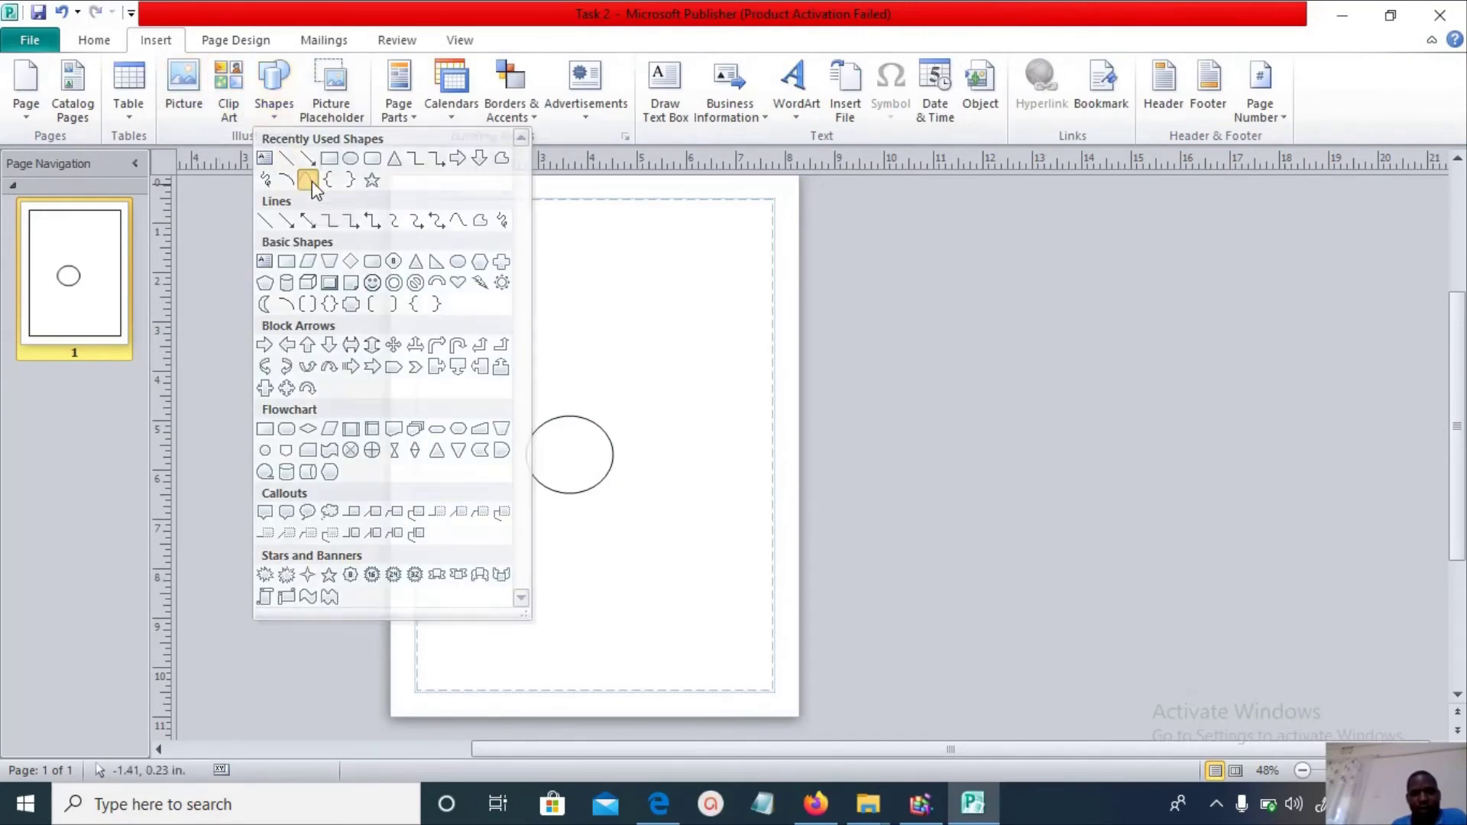
mouse_move(1145, 299)
mouse_down()
mouse_move(1067, 383)
mouse_move(1075, 396)
mouse_move(1139, 393)
mouse_move(1153, 329)
mouse_move(1166, 396)
mouse_move(1153, 249)
mouse_move(1314, 199)
mouse_move(1131, 398)
mouse_move(1154, 341)
mouse_up()
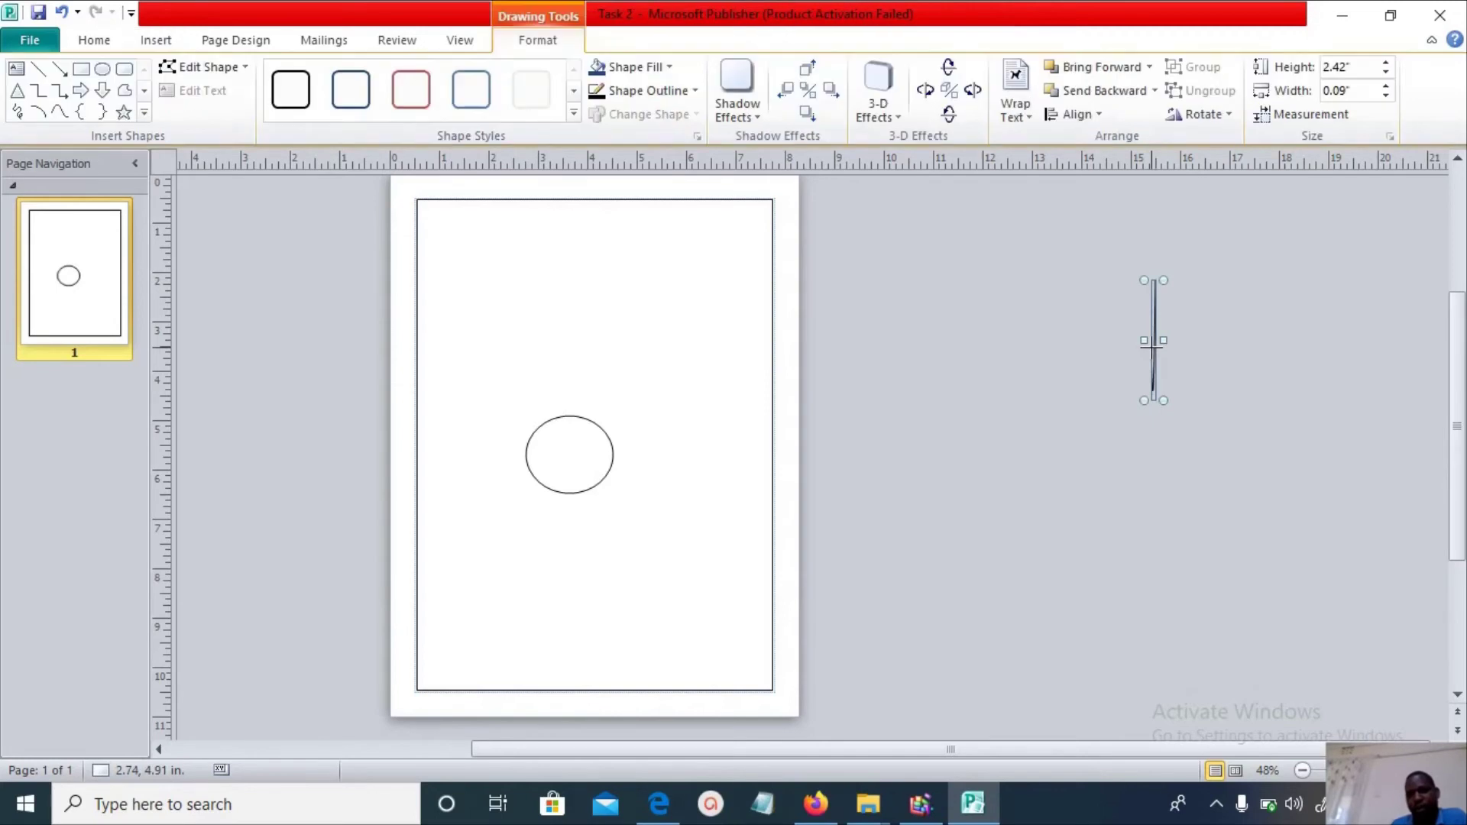
key(Delete)
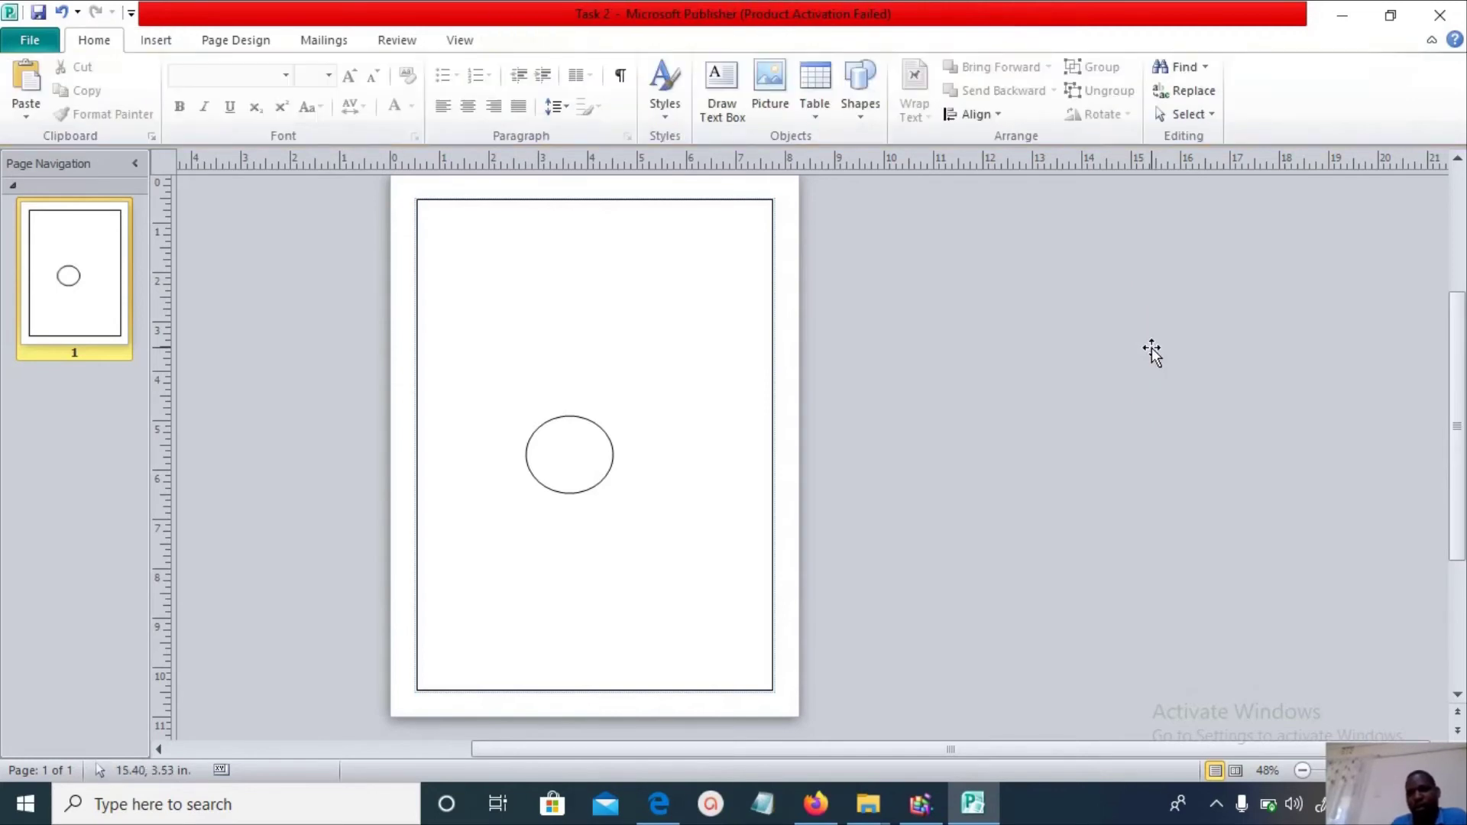
Restore both windows, placing the PDF on the left and Publisher on the right.
click(1390, 15)
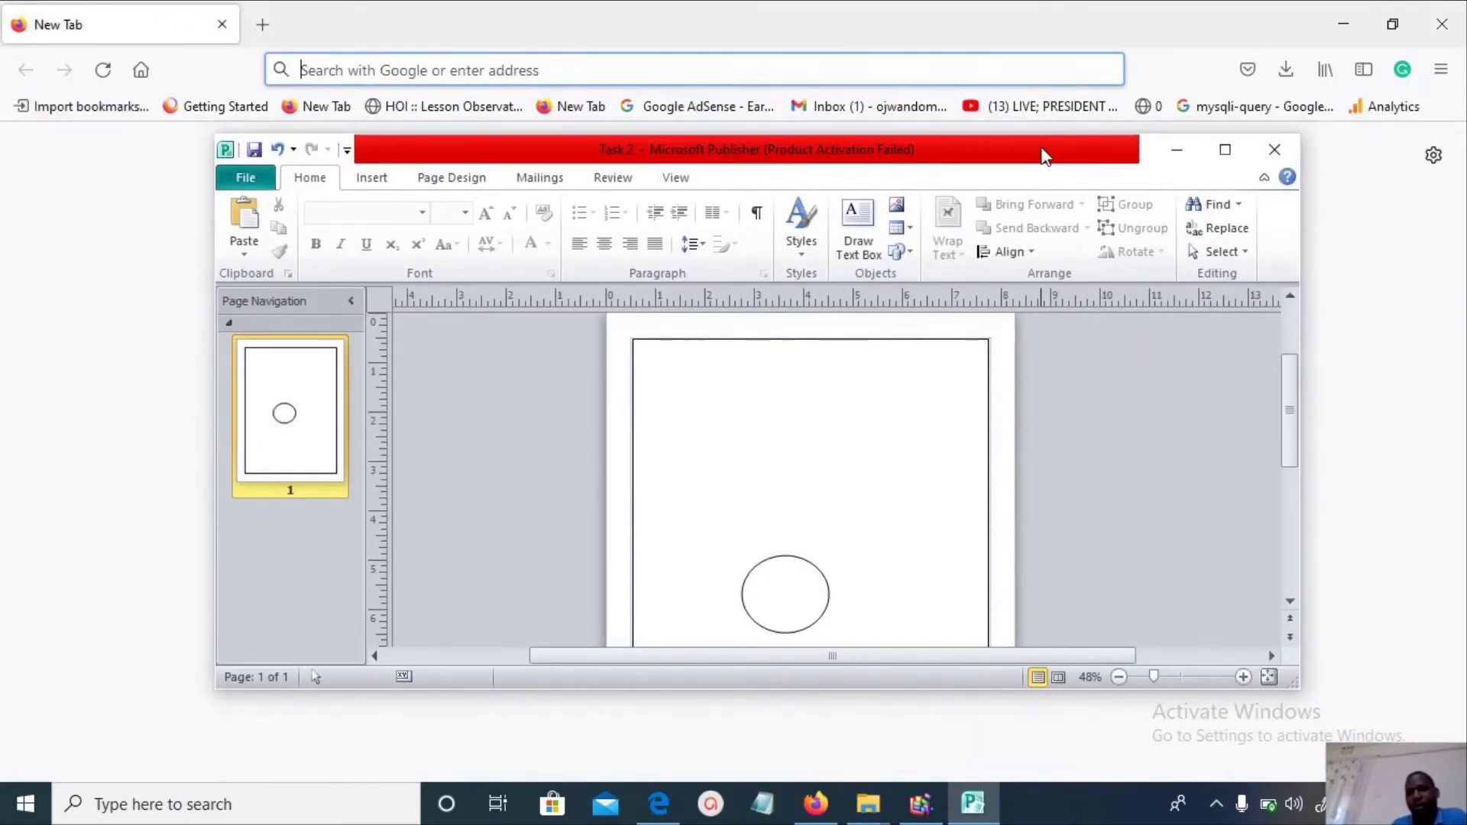
drag(1048, 151, 1203, 53)
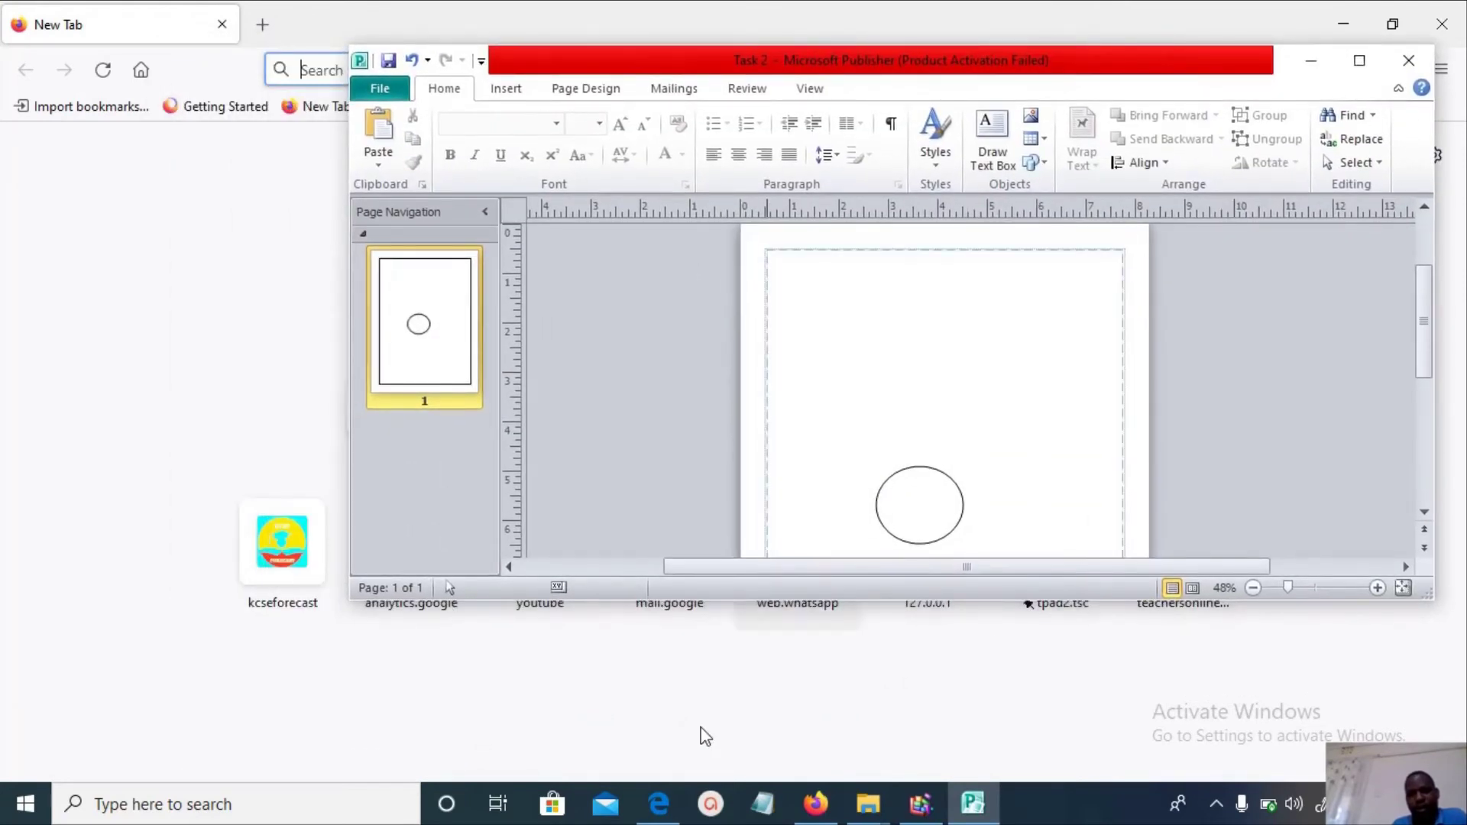
click(659, 804)
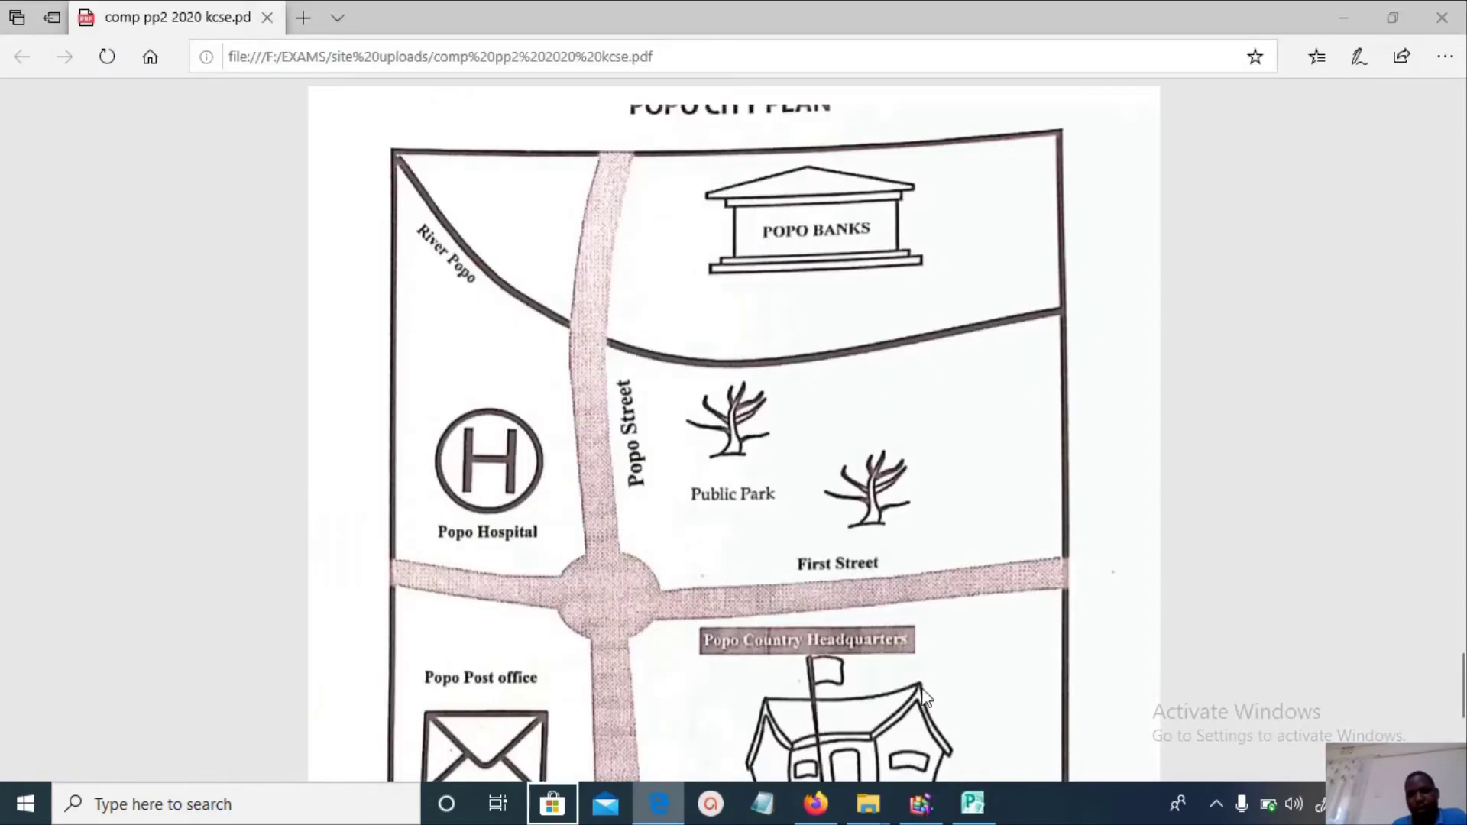
click(1391, 19)
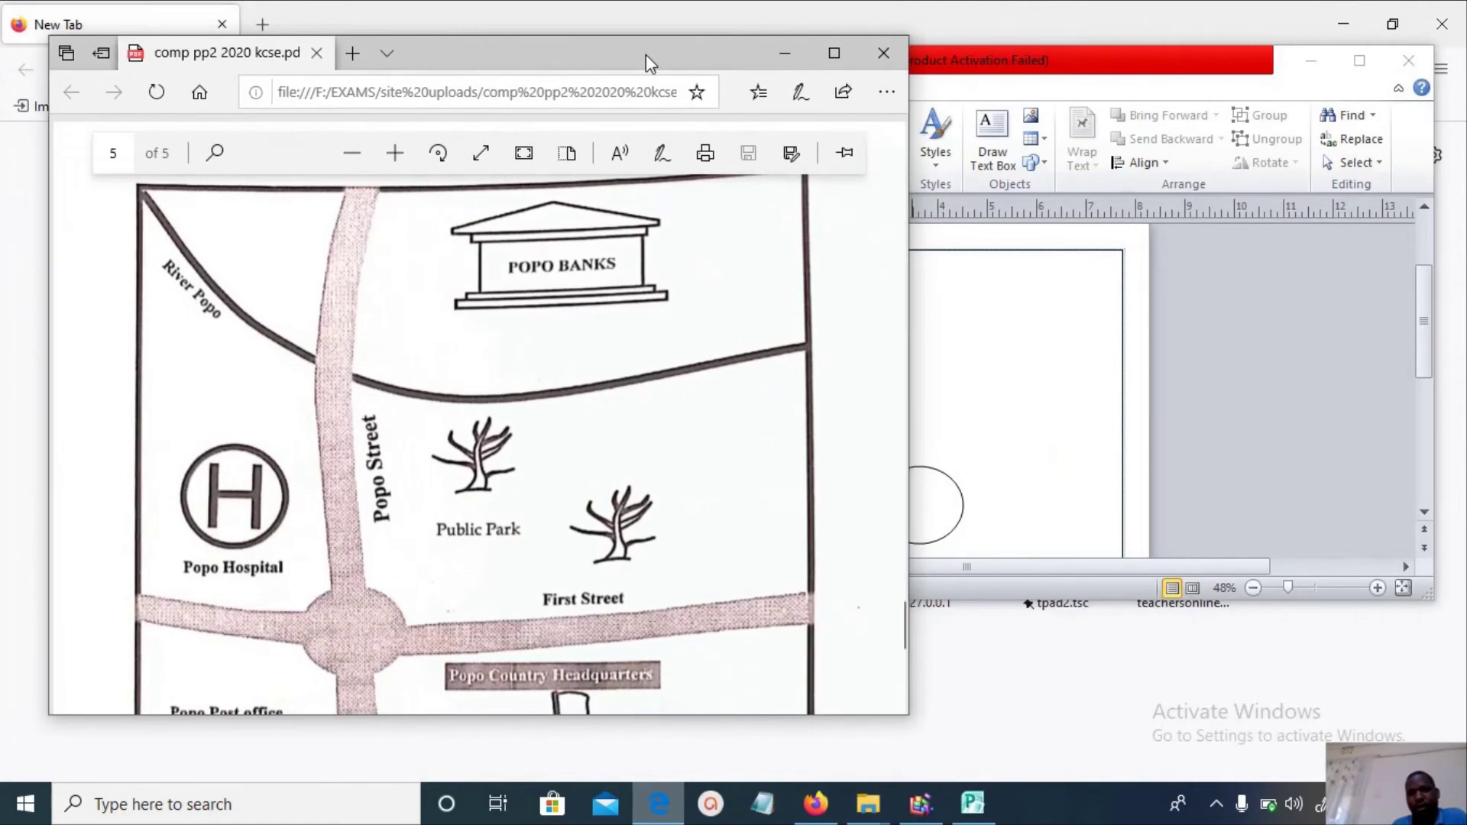
drag(649, 65, 434, 79)
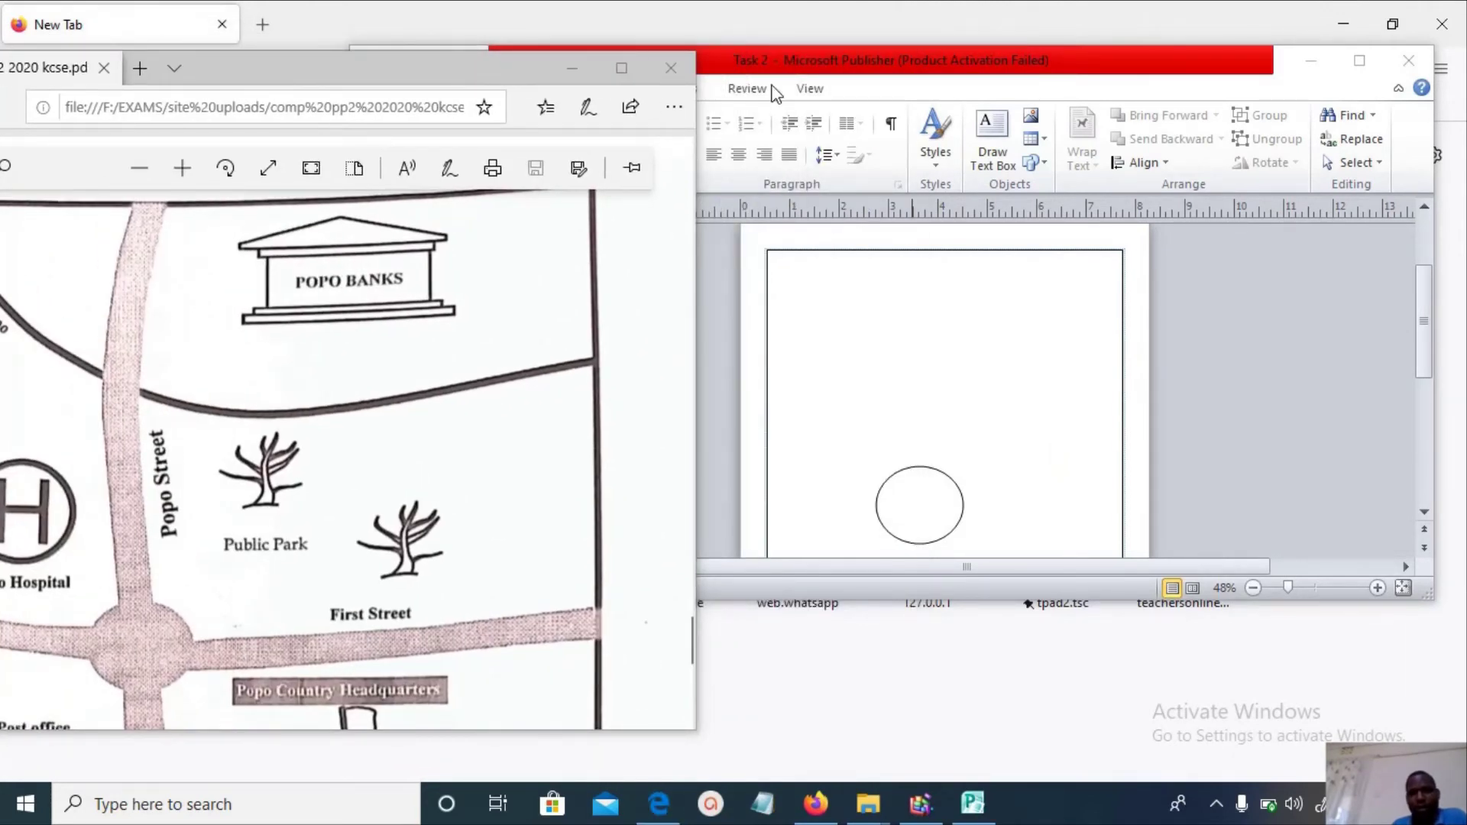
drag(824, 53, 965, 87)
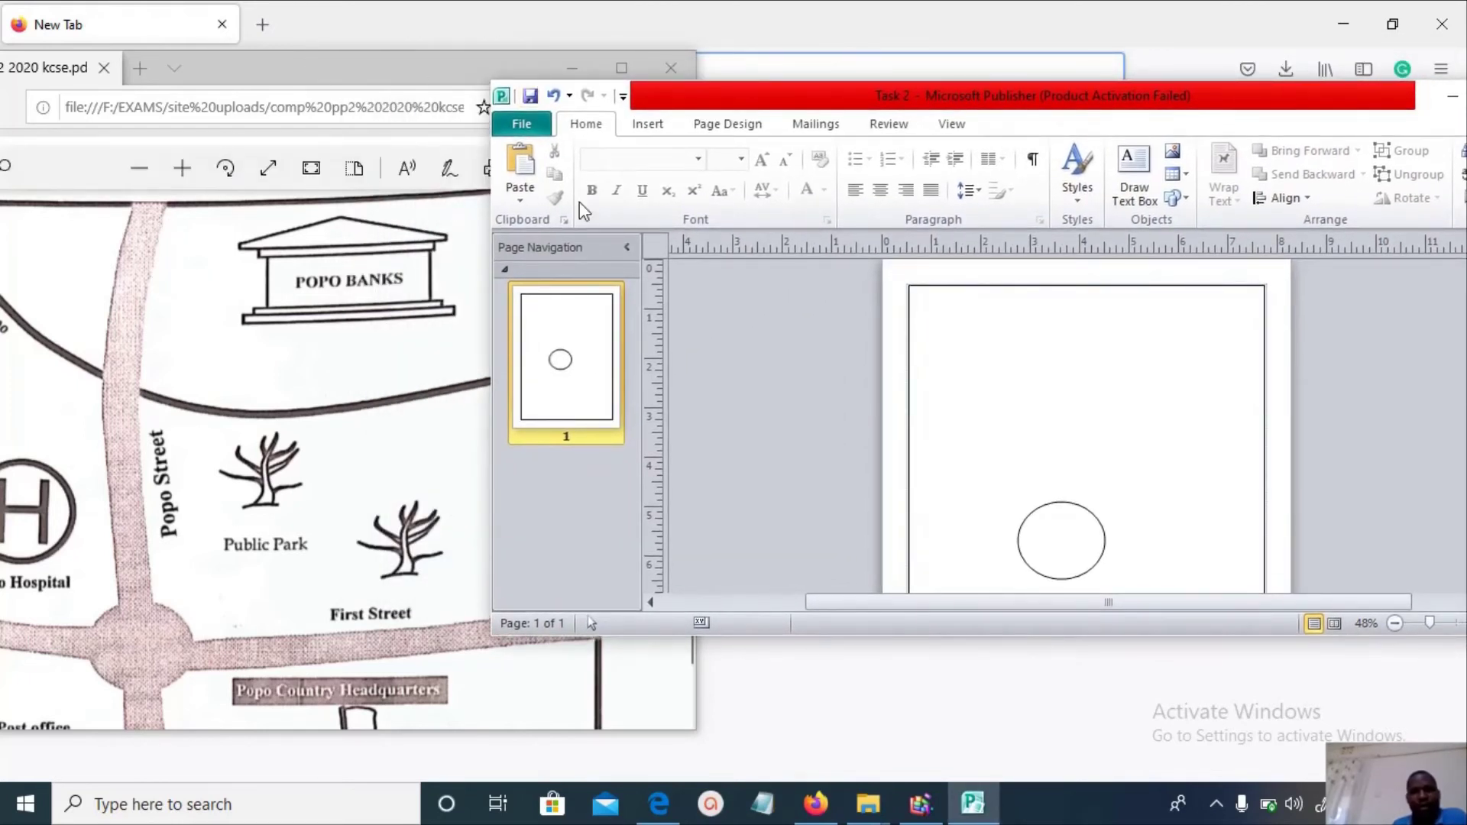
click(648, 124)
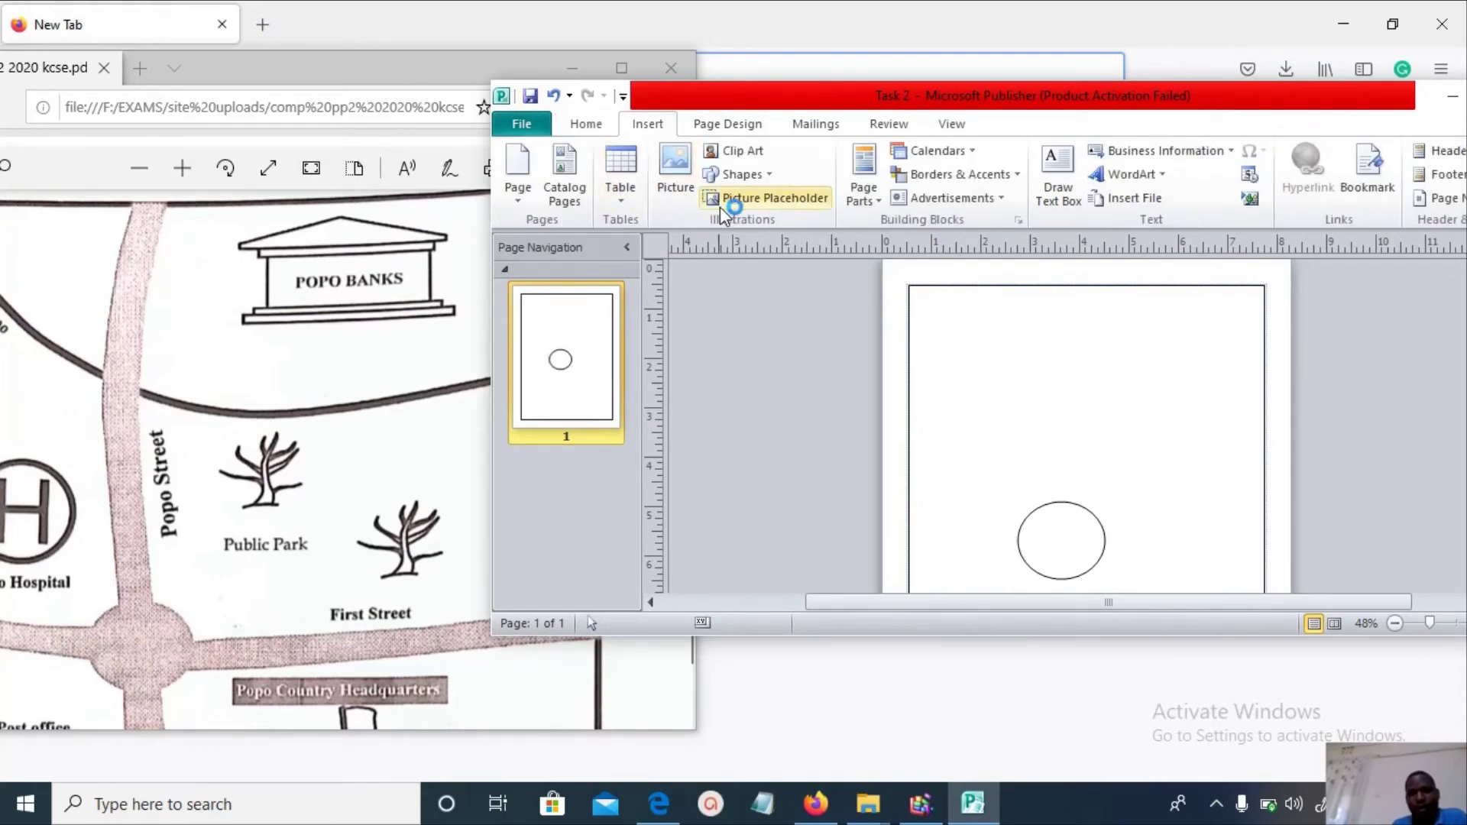
click(759, 182)
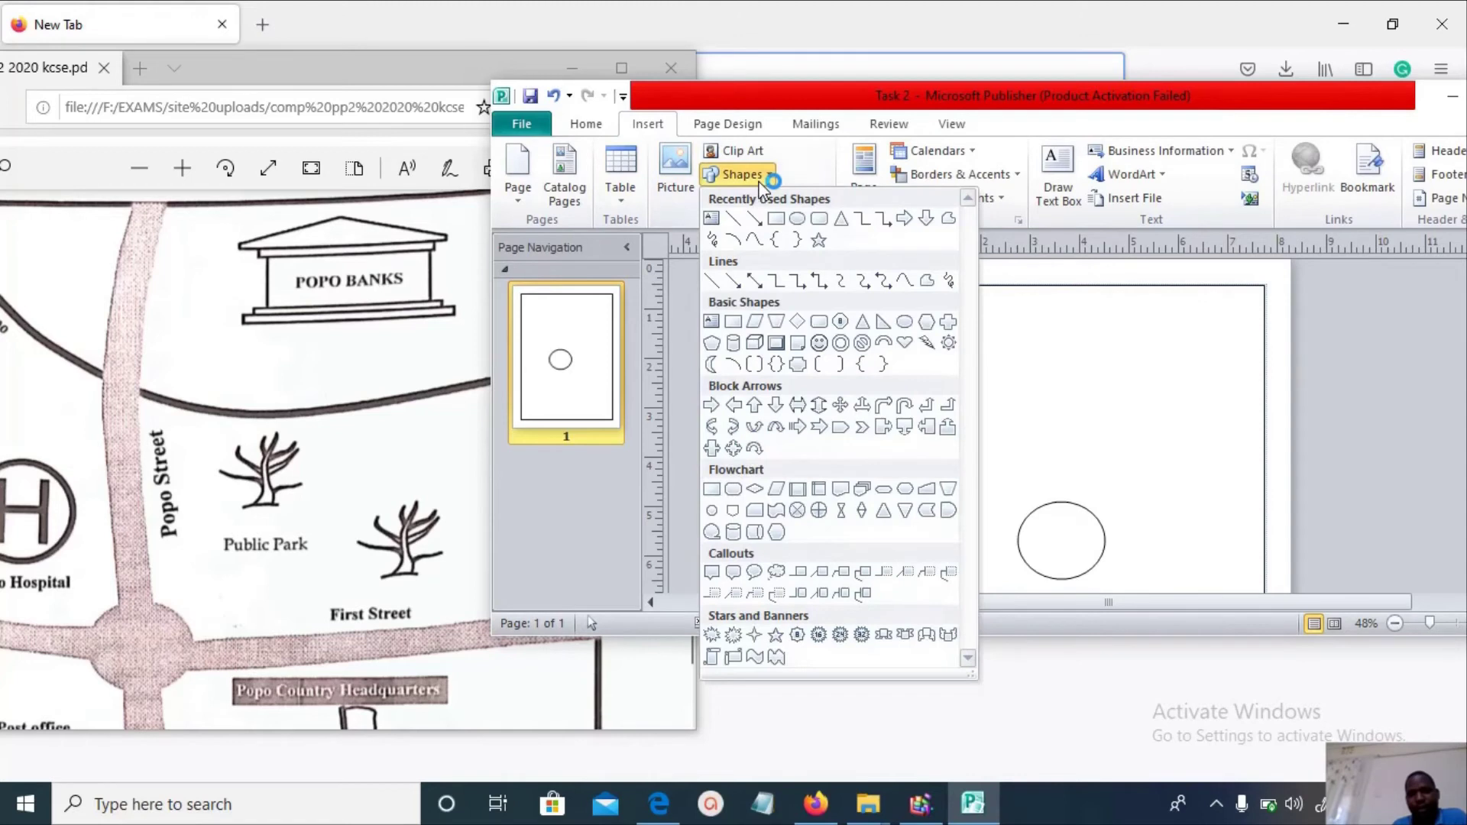
click(754, 239)
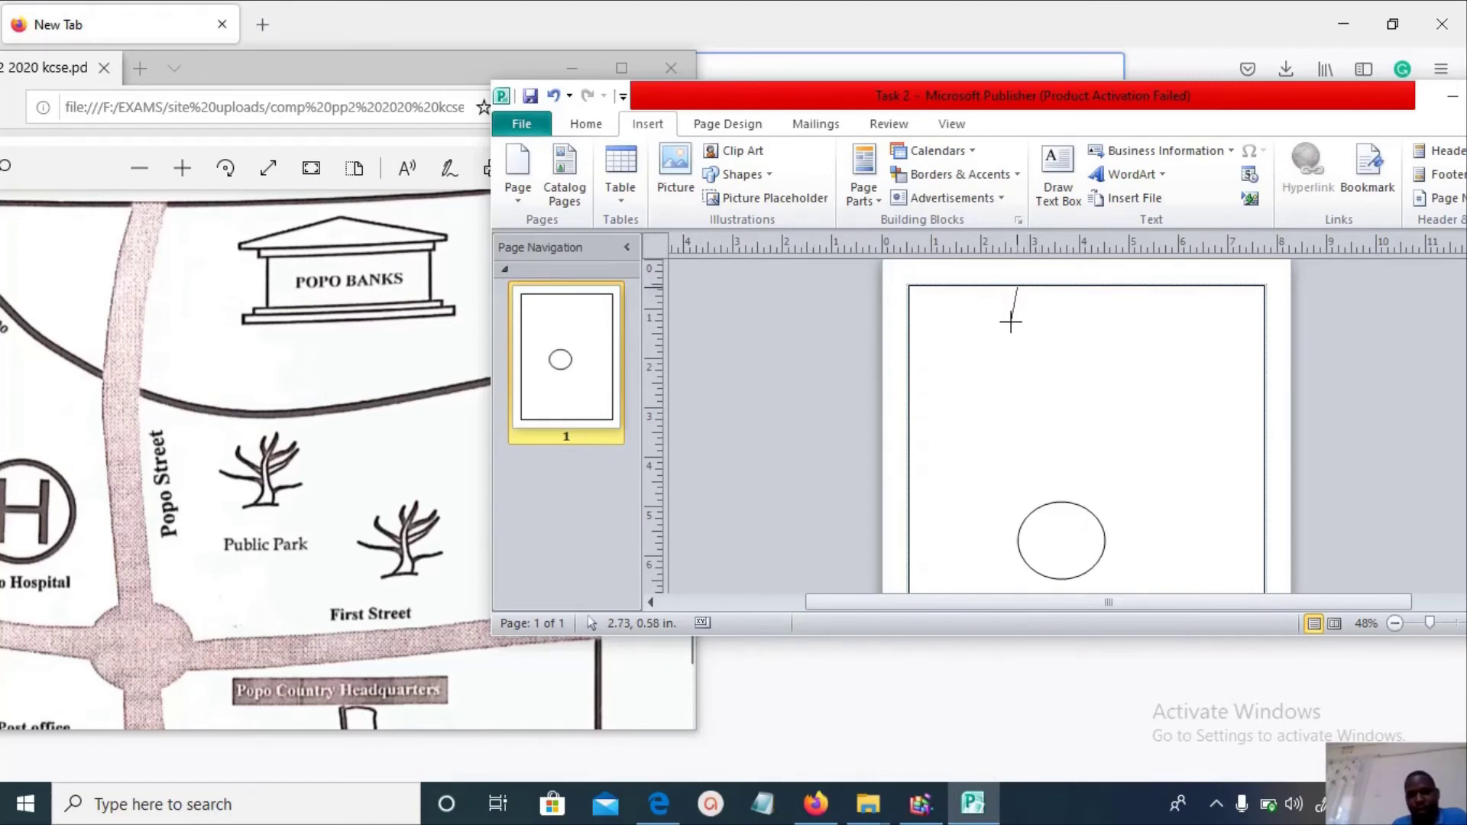
drag(1006, 329, 1008, 320)
drag(1008, 320, 1016, 335)
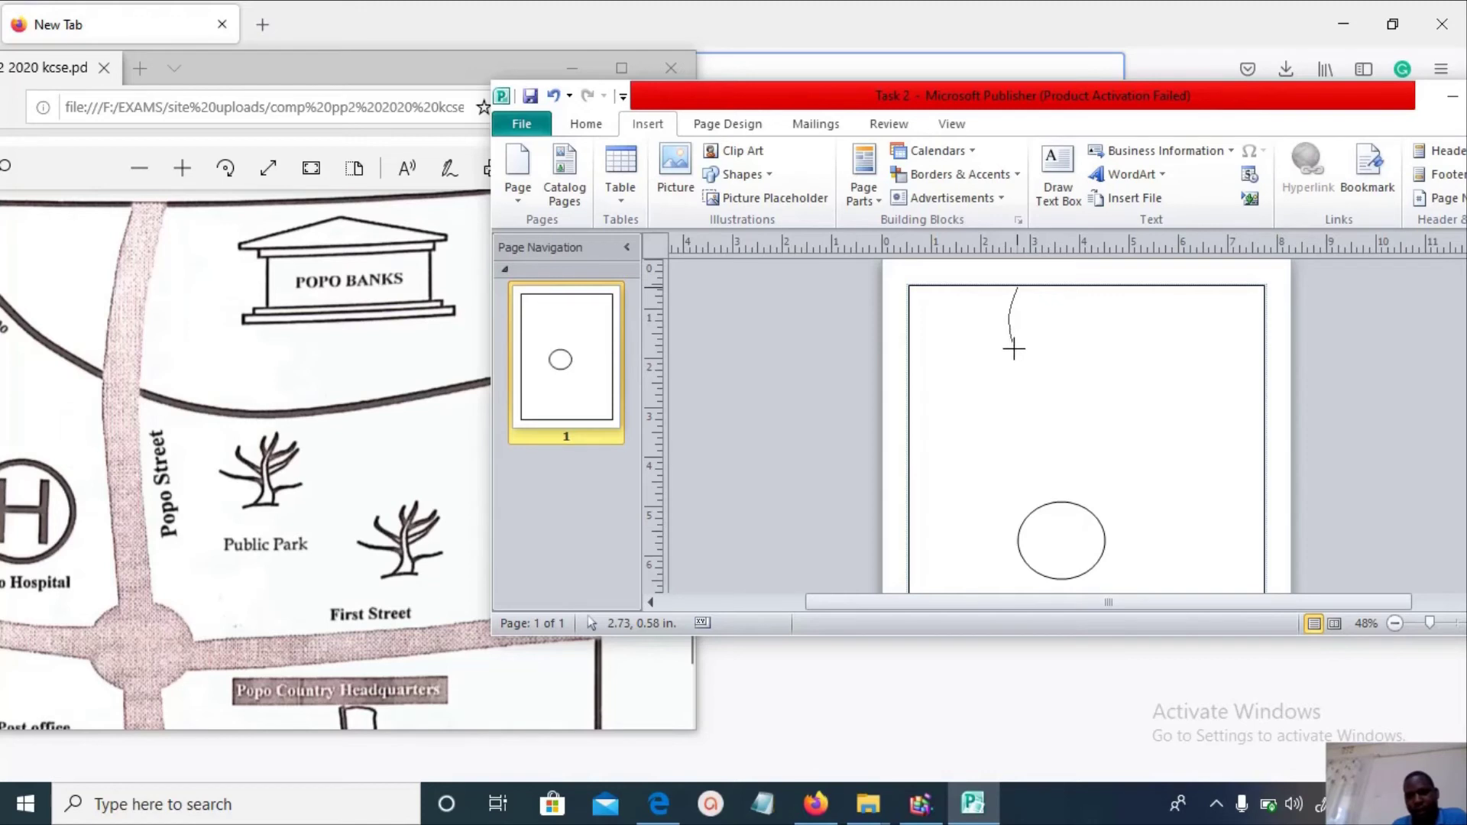
drag(1014, 358, 1030, 513)
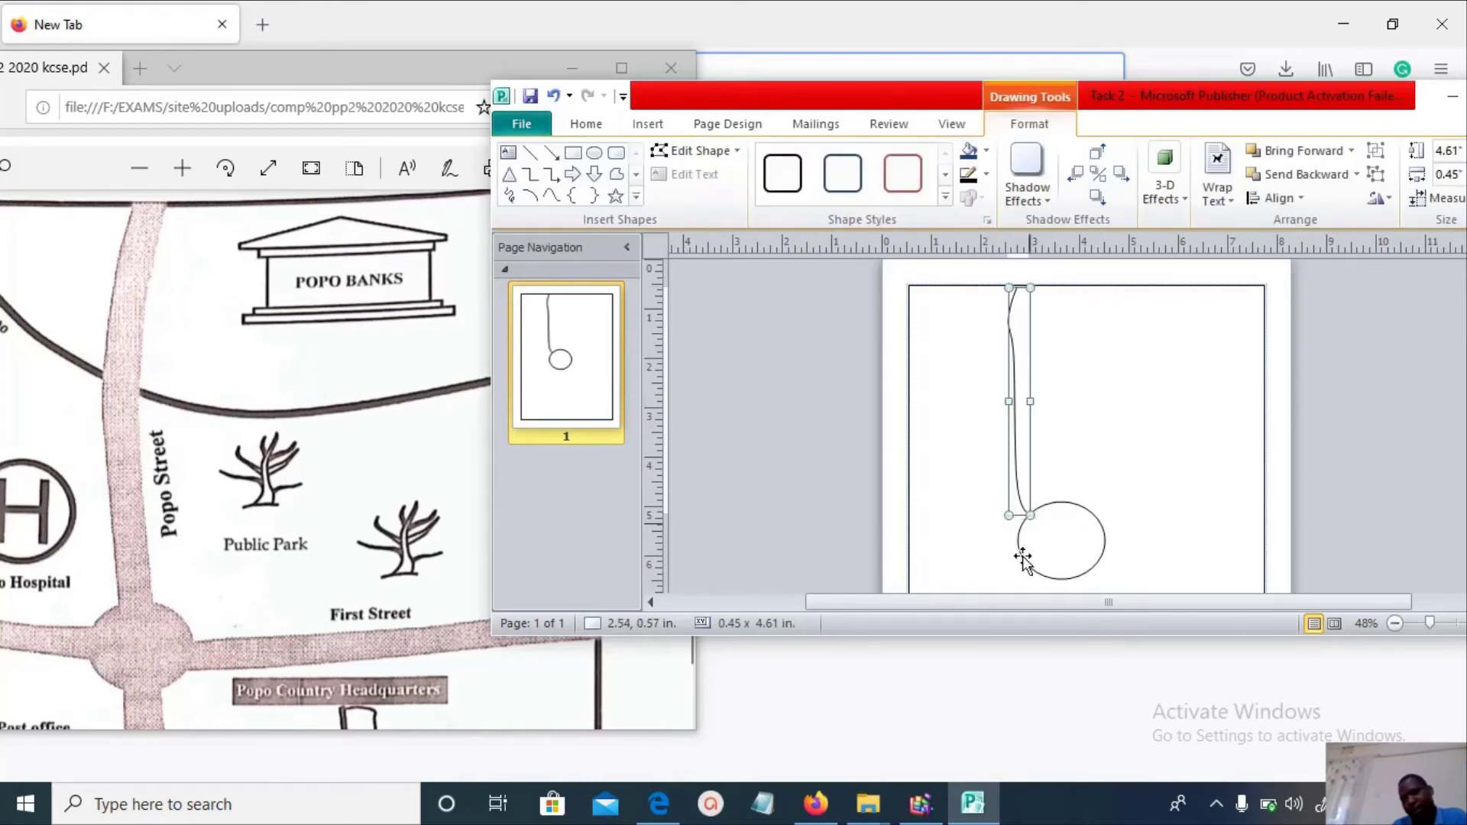
click(1162, 447)
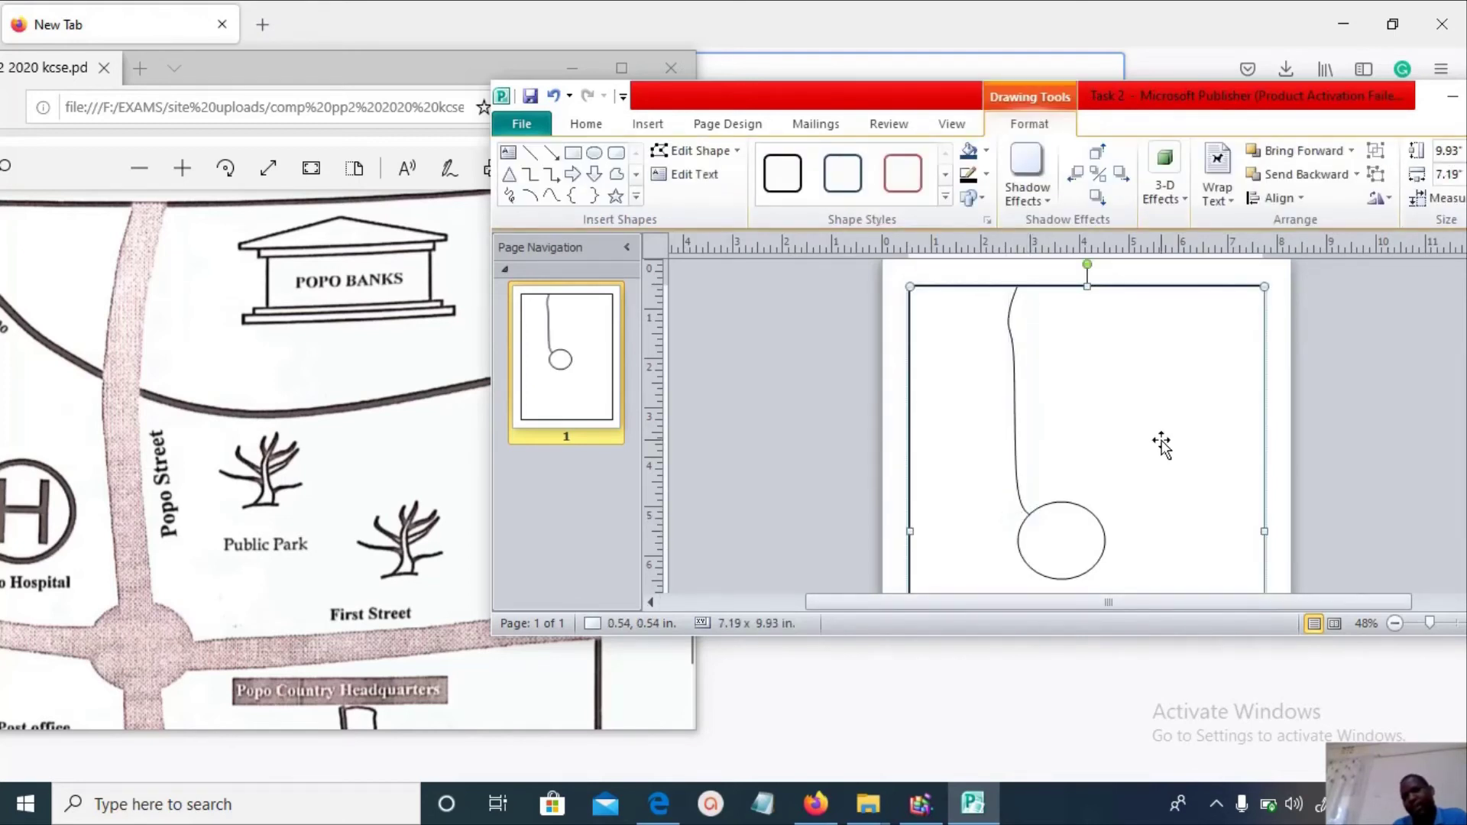
click(1014, 445)
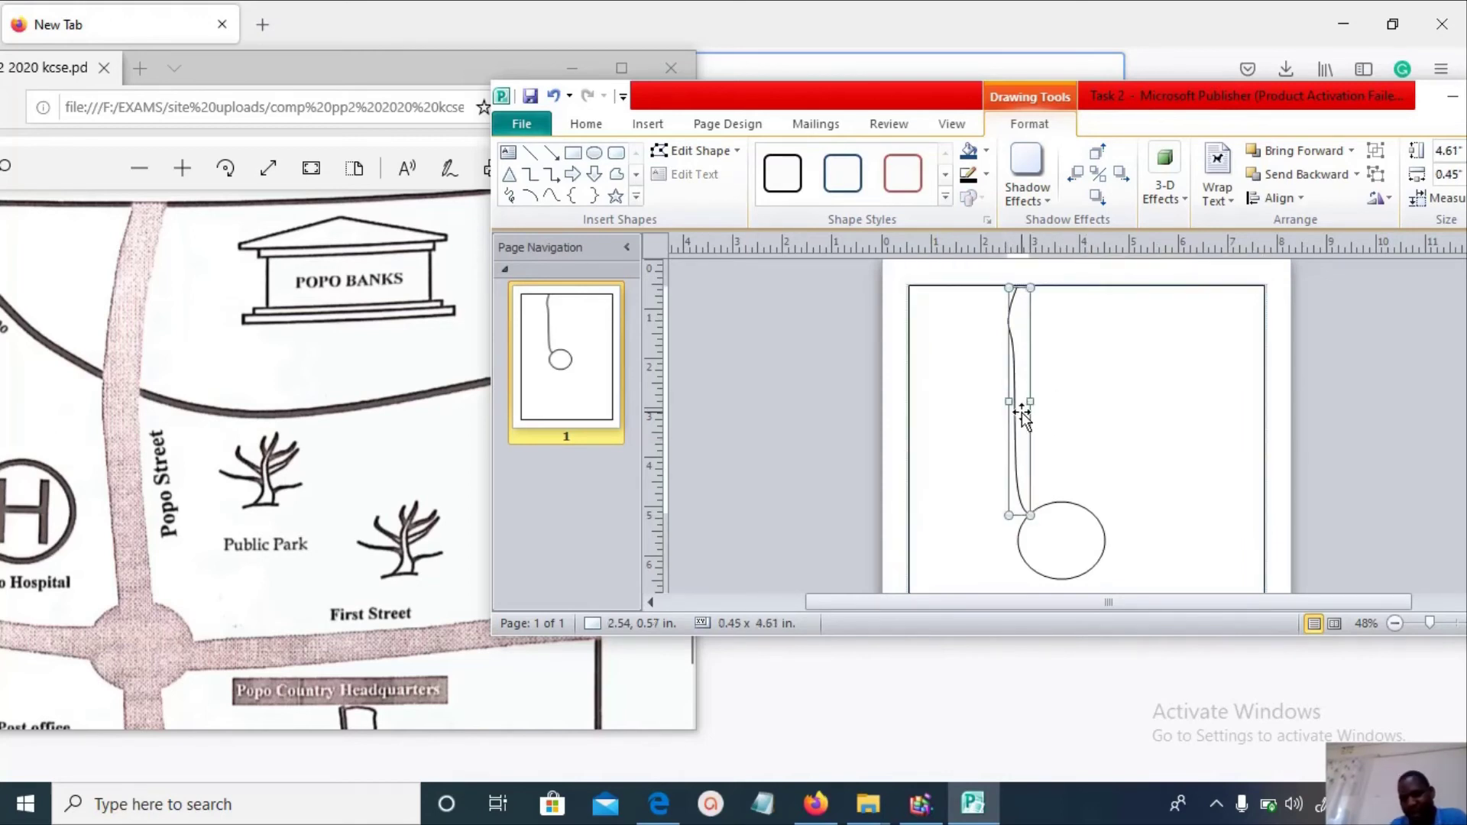
drag(1007, 403, 985, 404)
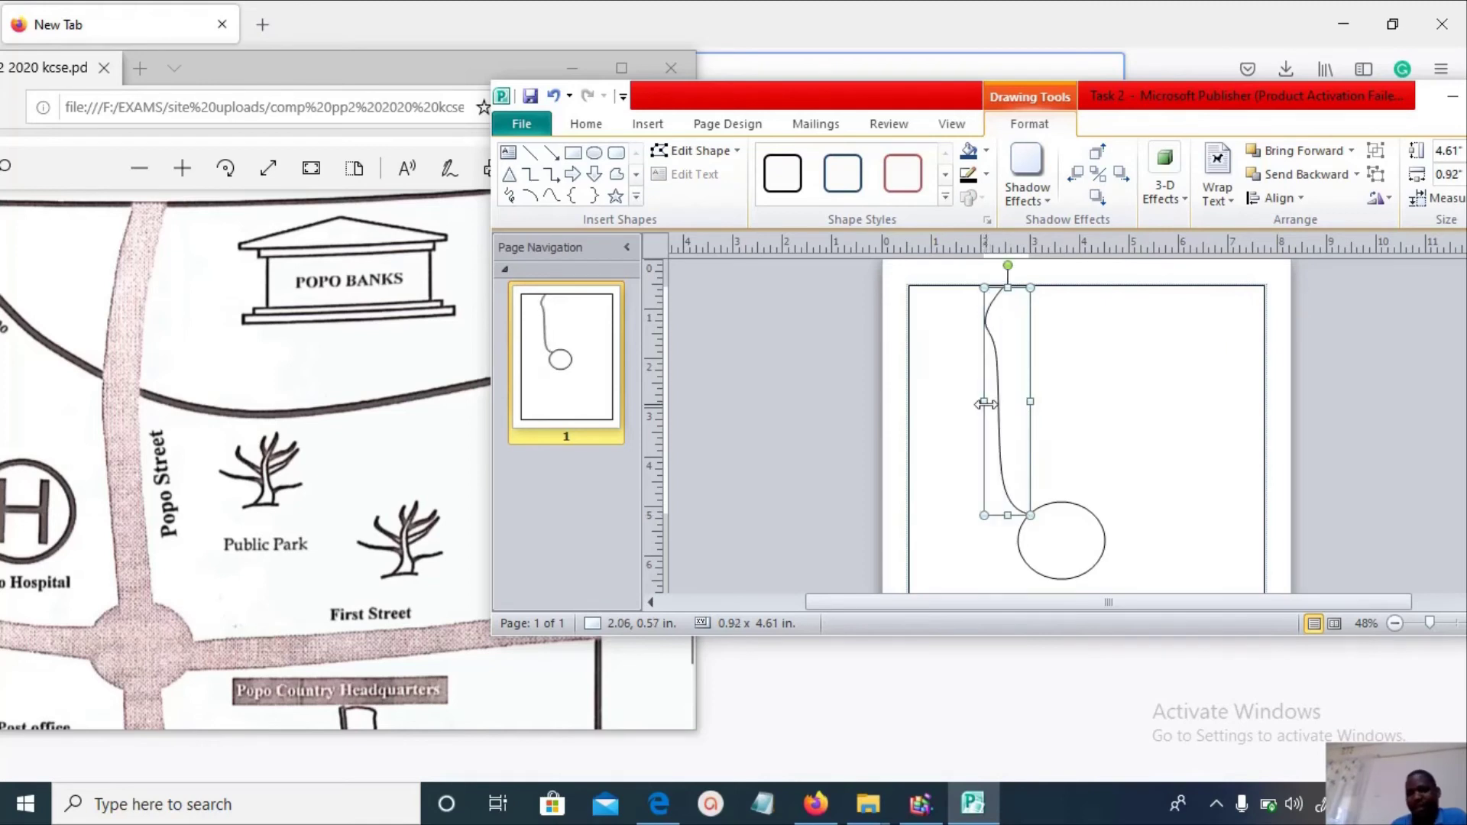
key(Delete)
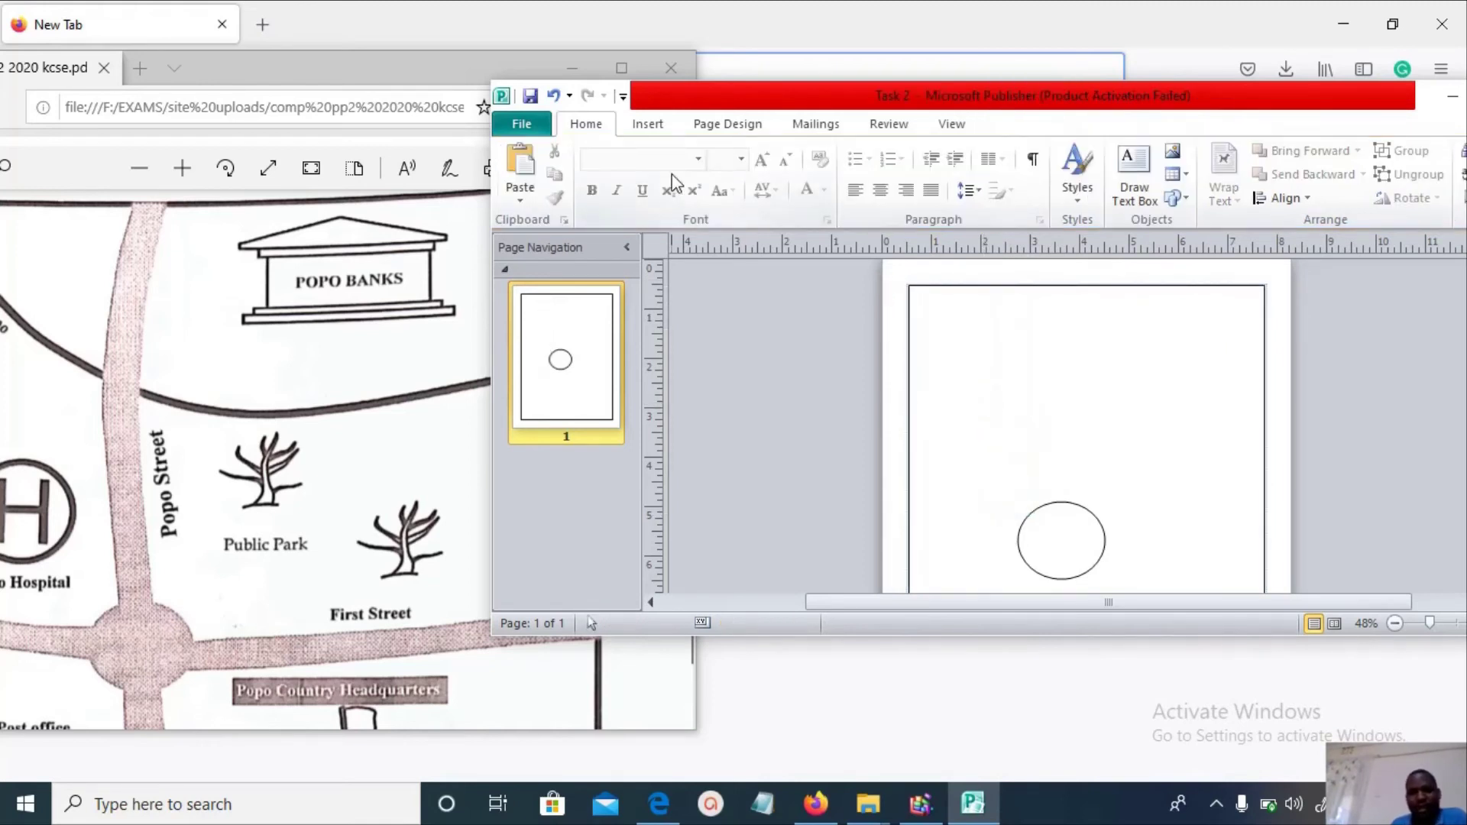
Draw a curved line from the top of the frame down to the roundabout circle.
click(648, 124)
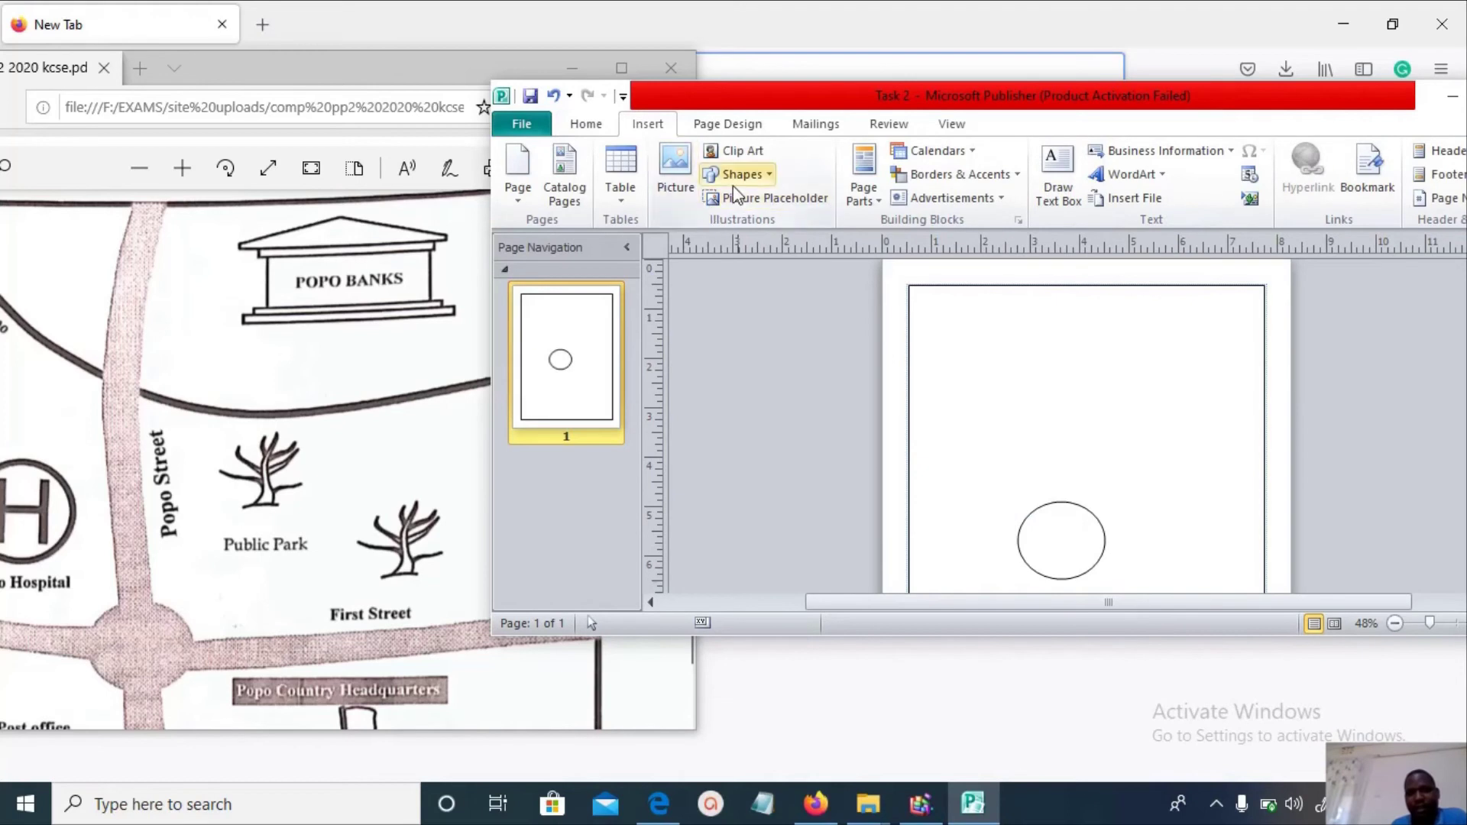
click(762, 176)
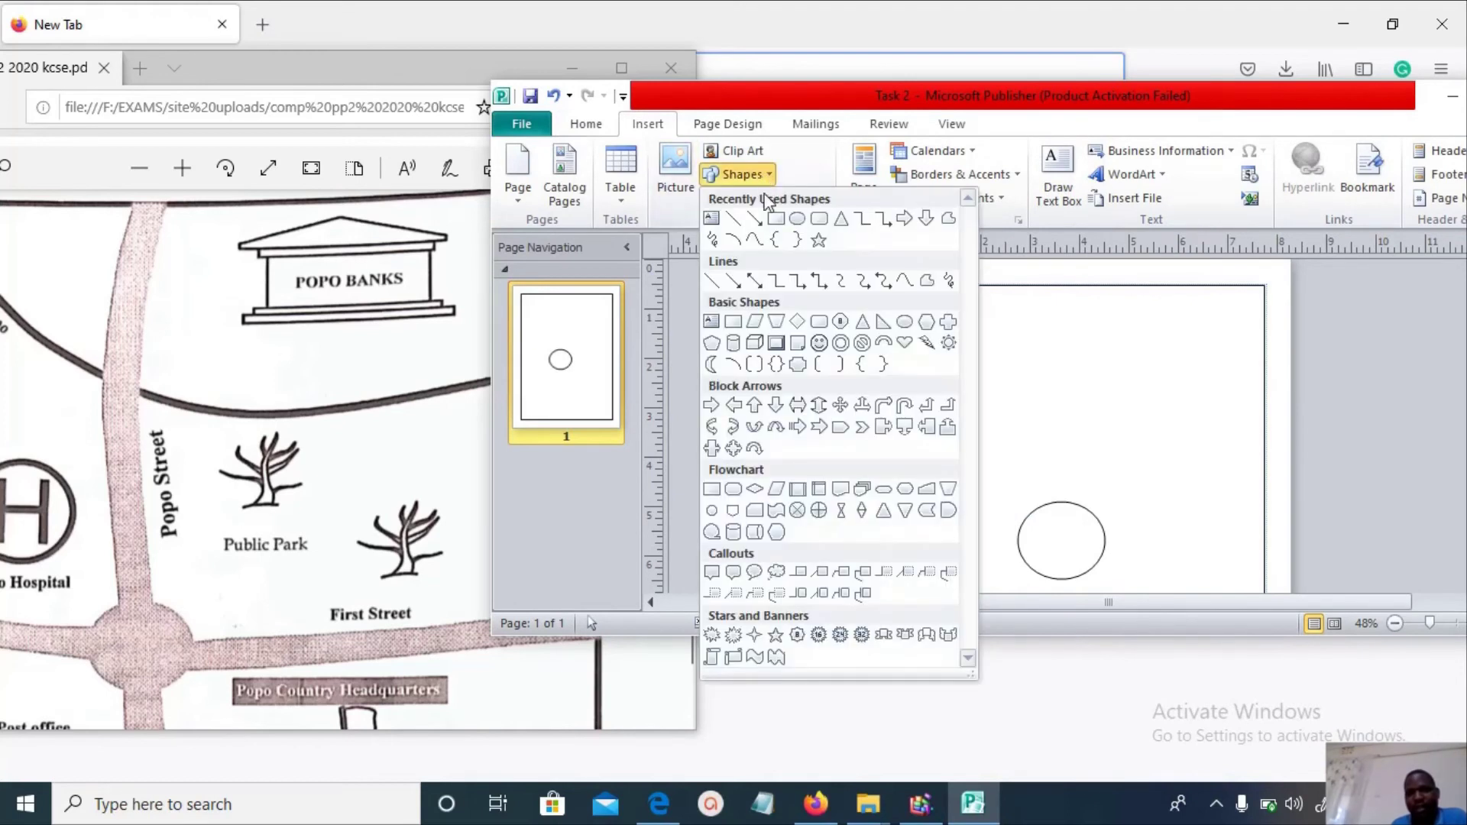
click(755, 239)
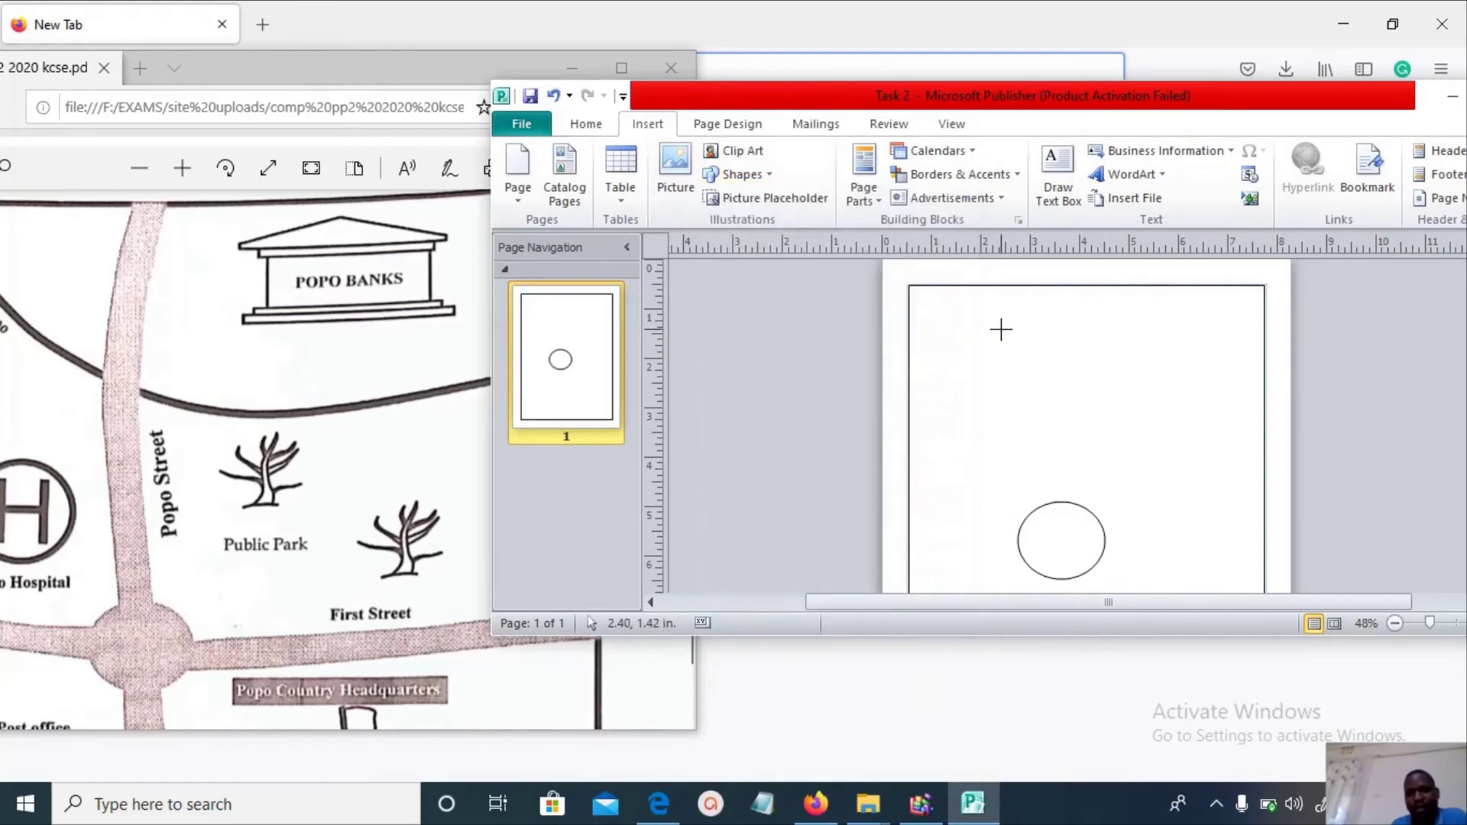
click(1019, 294)
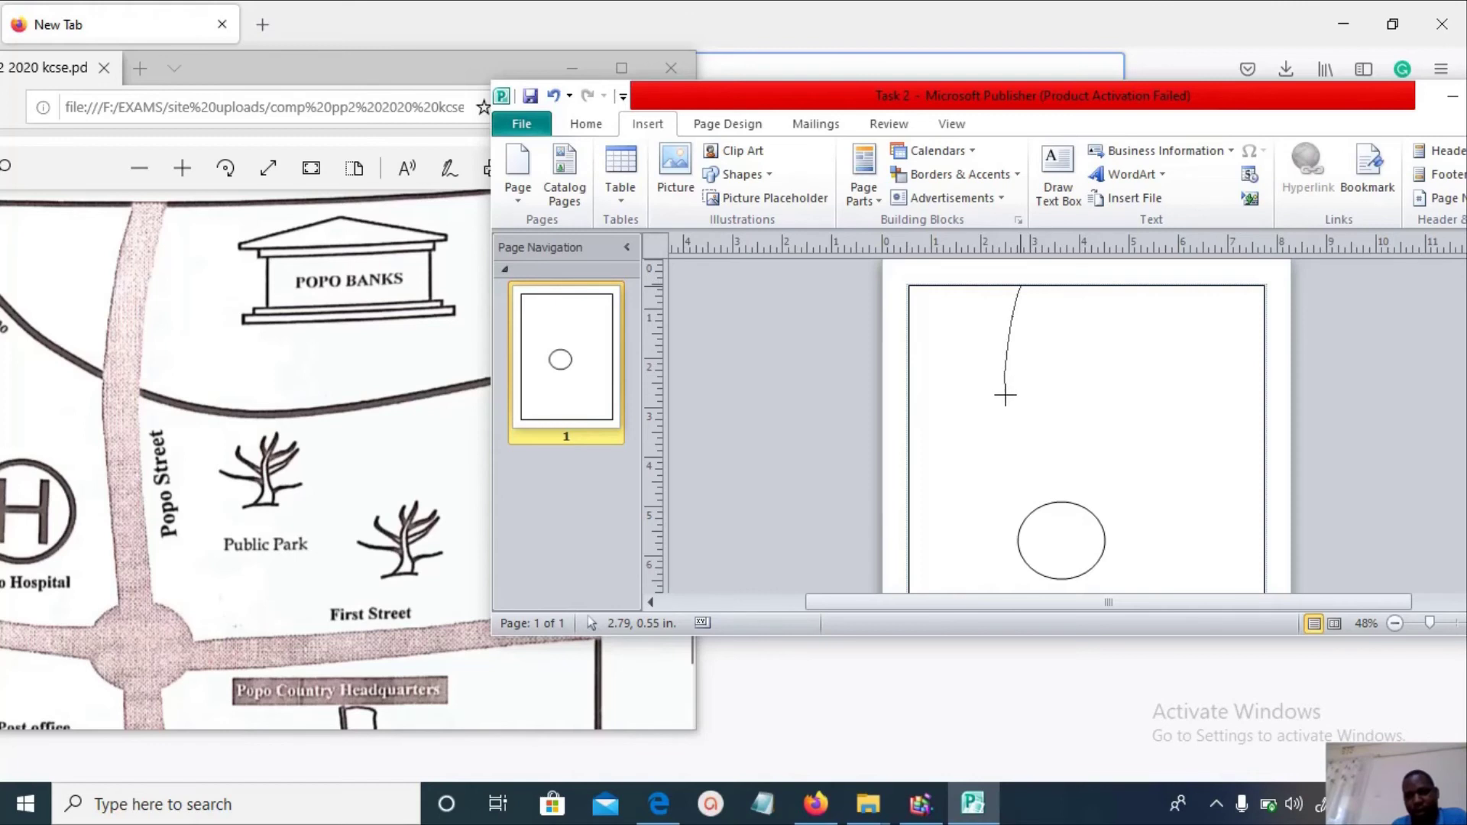
drag(1005, 398, 1015, 451)
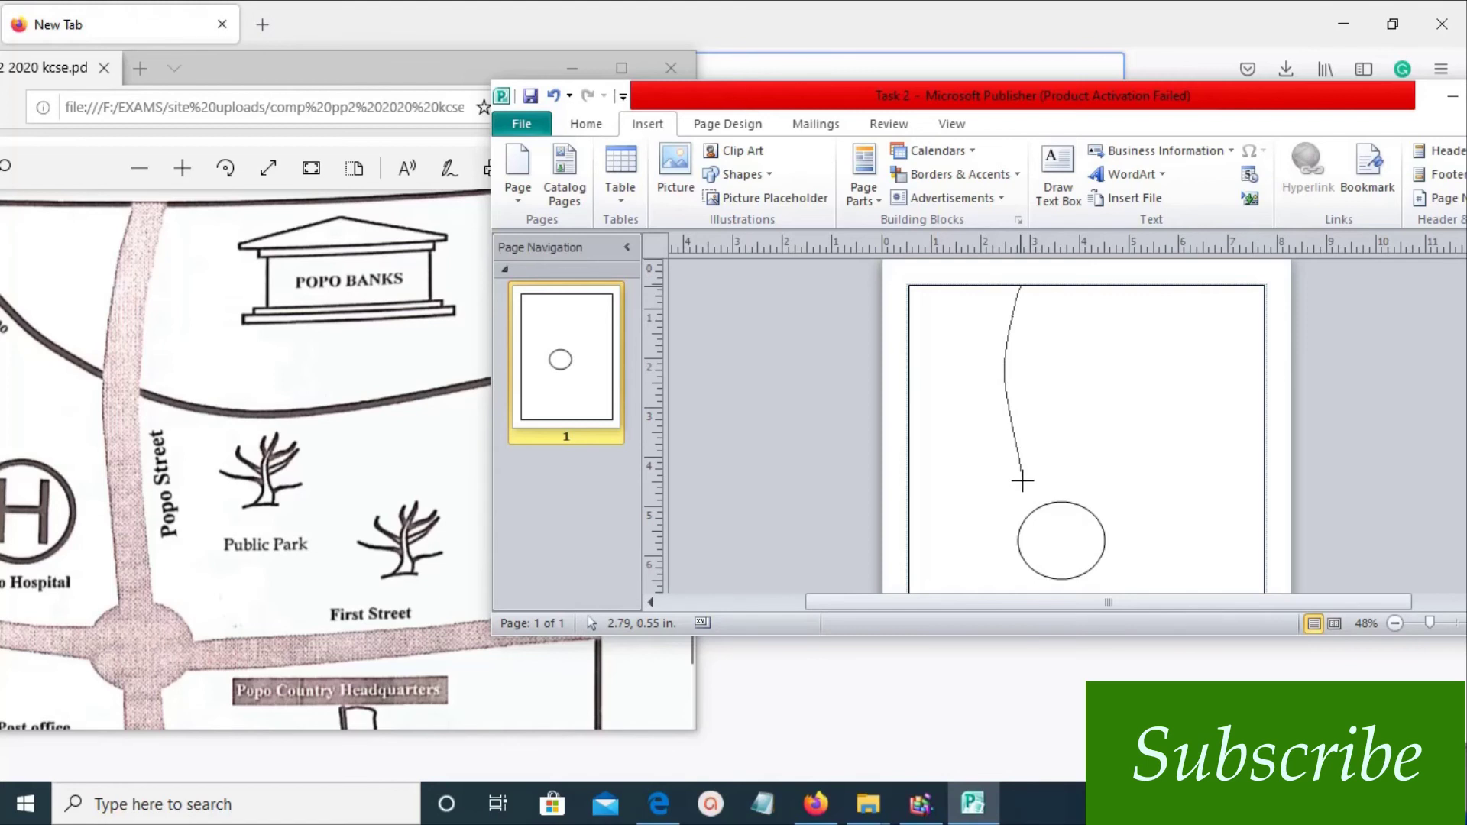
drag(1024, 490, 1029, 504)
double_click(1031, 509)
Enlarge the Publisher window to fill the screen.
scroll(1131, 528, up, 1)
click(1100, 520)
click(1132, 525)
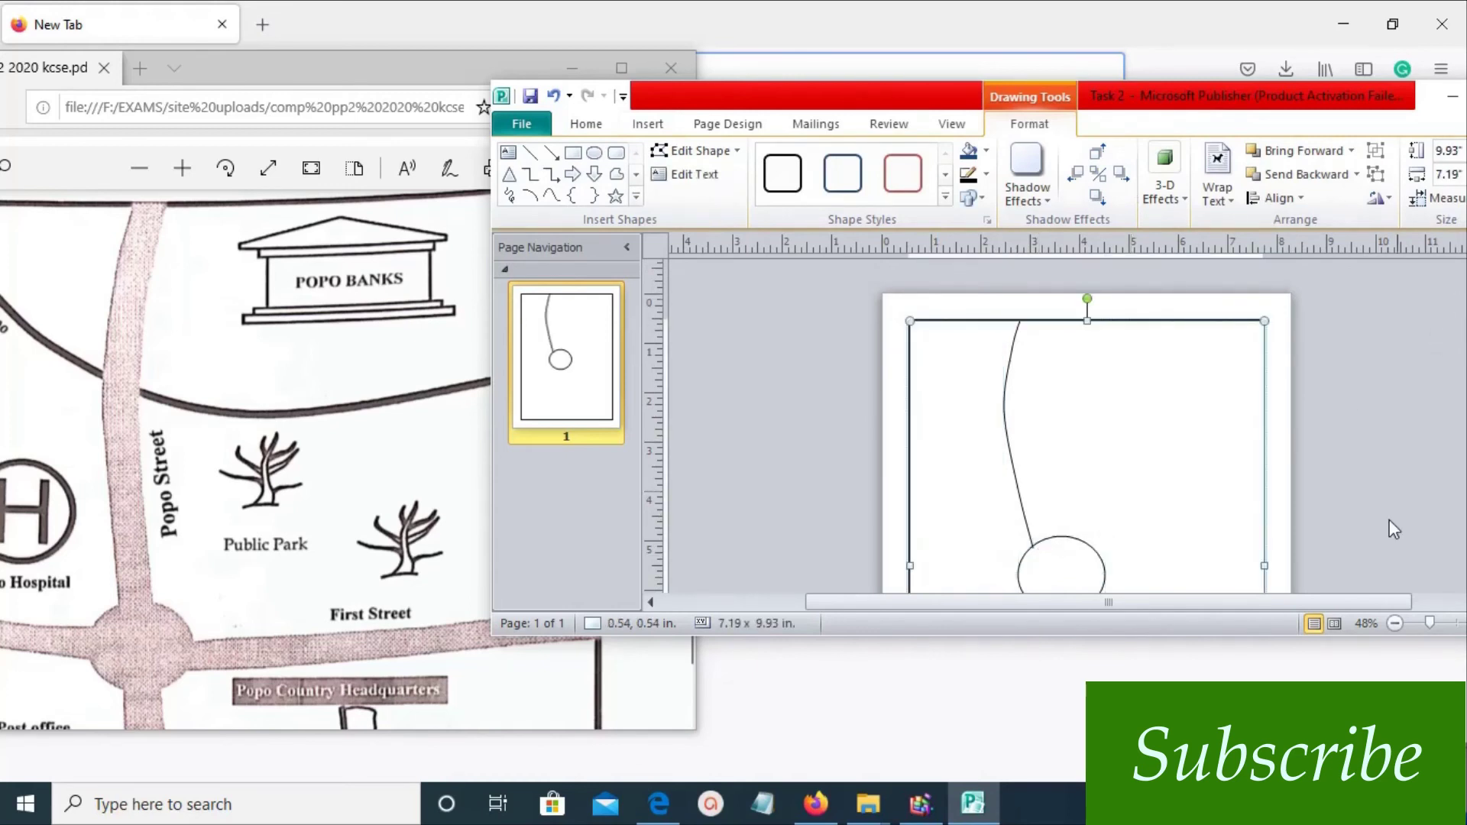
drag(1329, 636, 1329, 745)
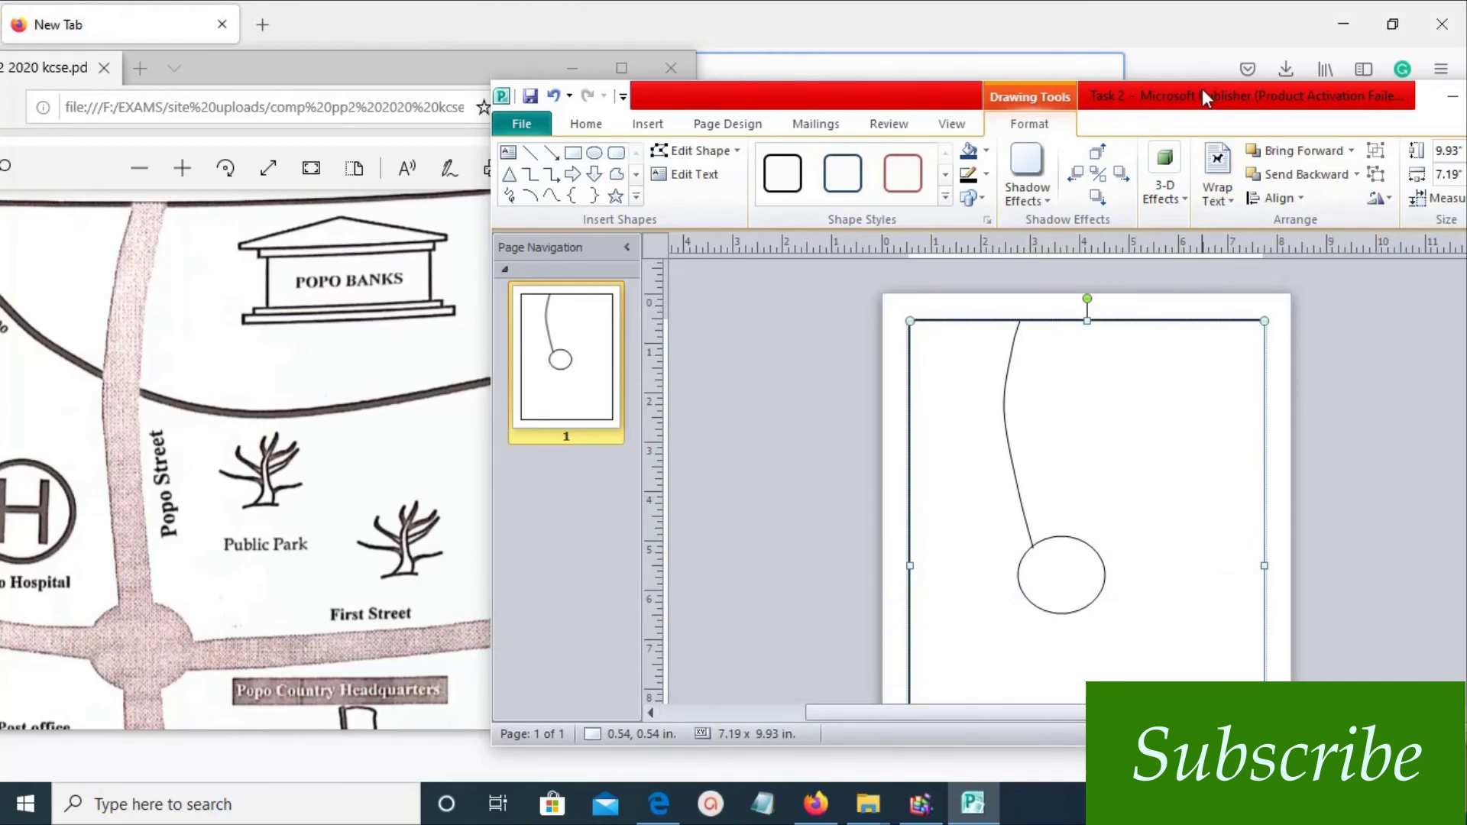
drag(1203, 89, 1134, 2)
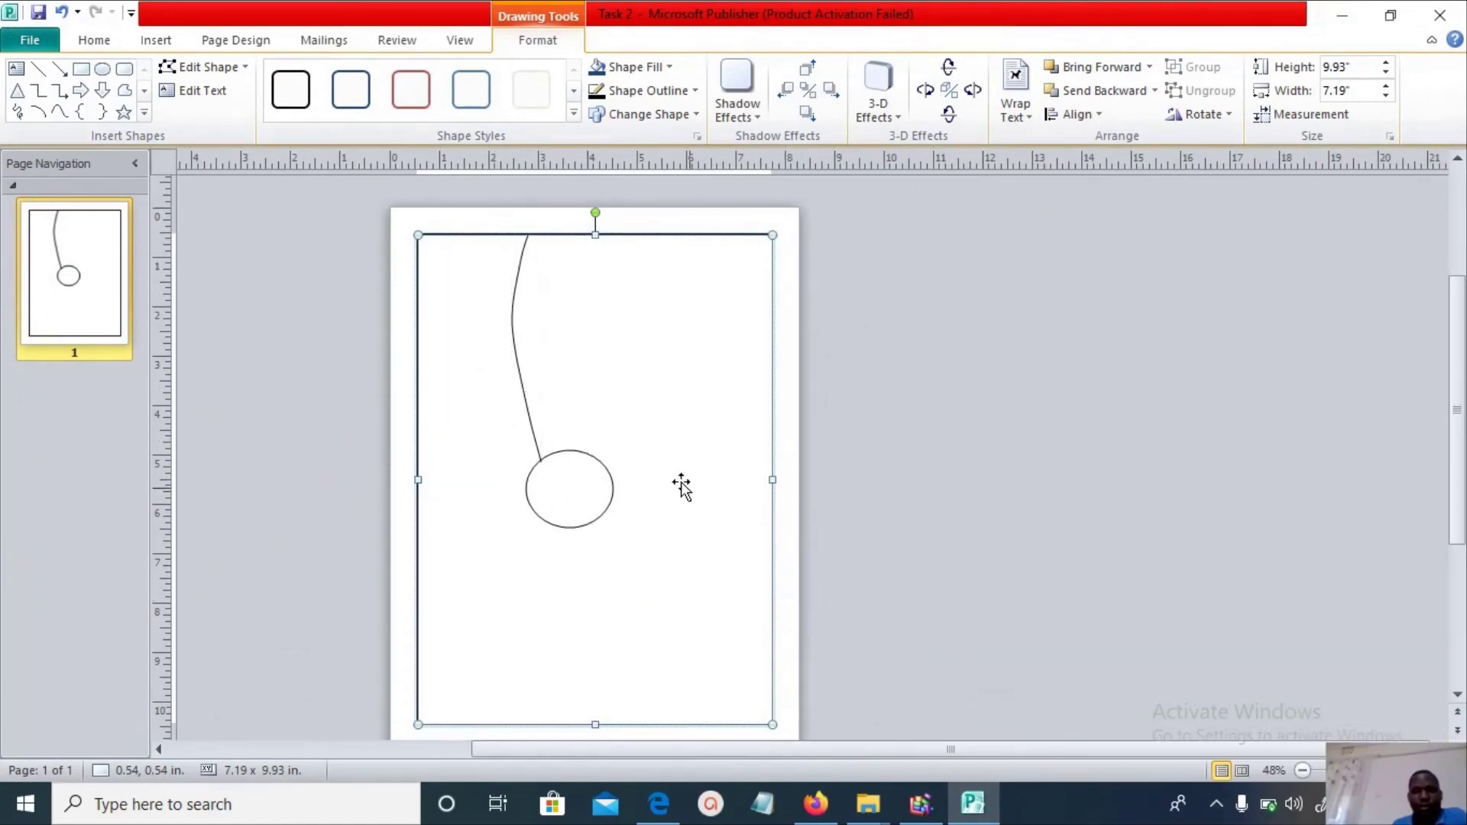
Raise the curved street line's outline weight to 7.5 pt.
click(524, 401)
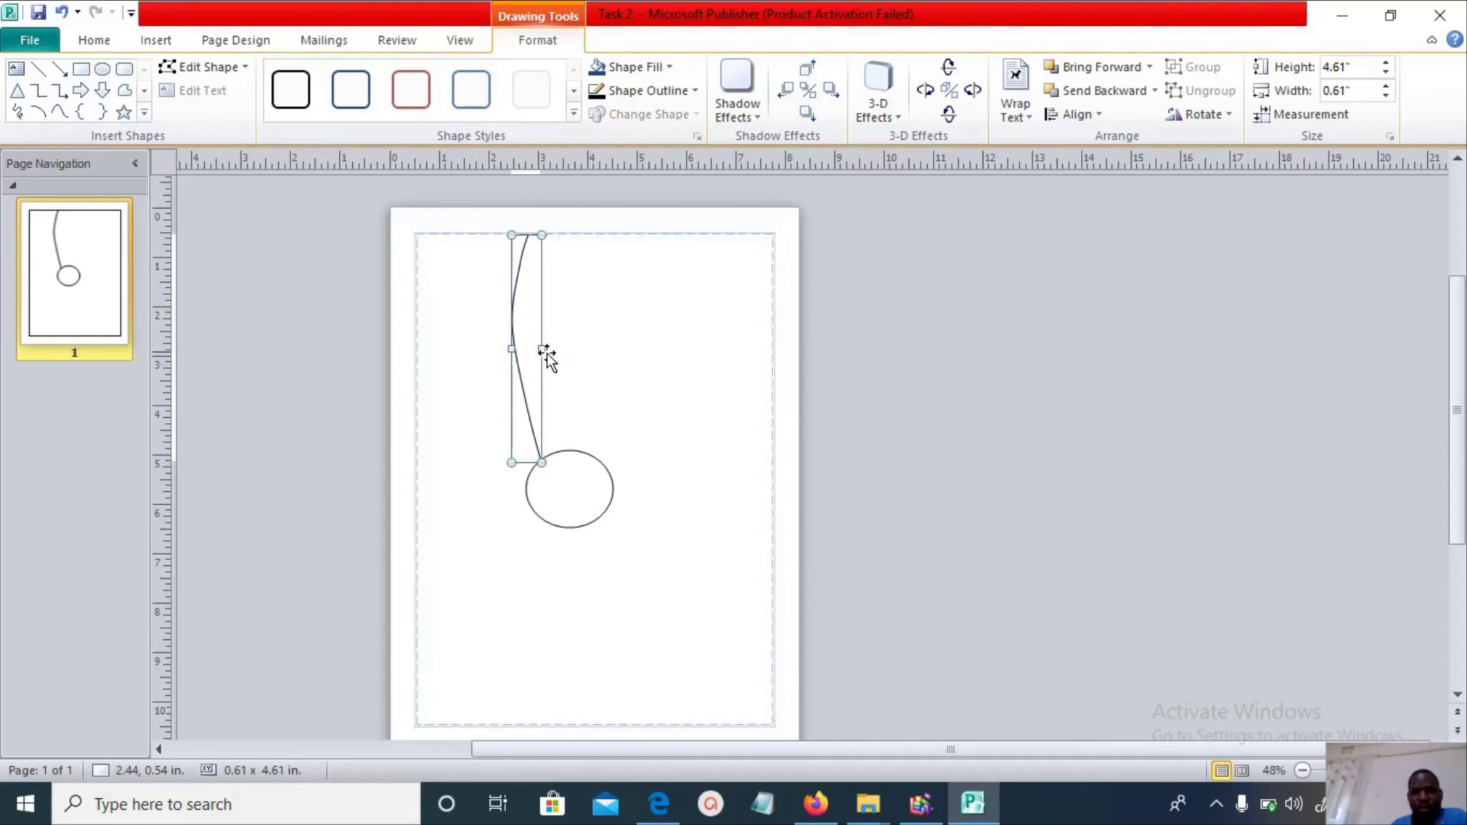
click(690, 90)
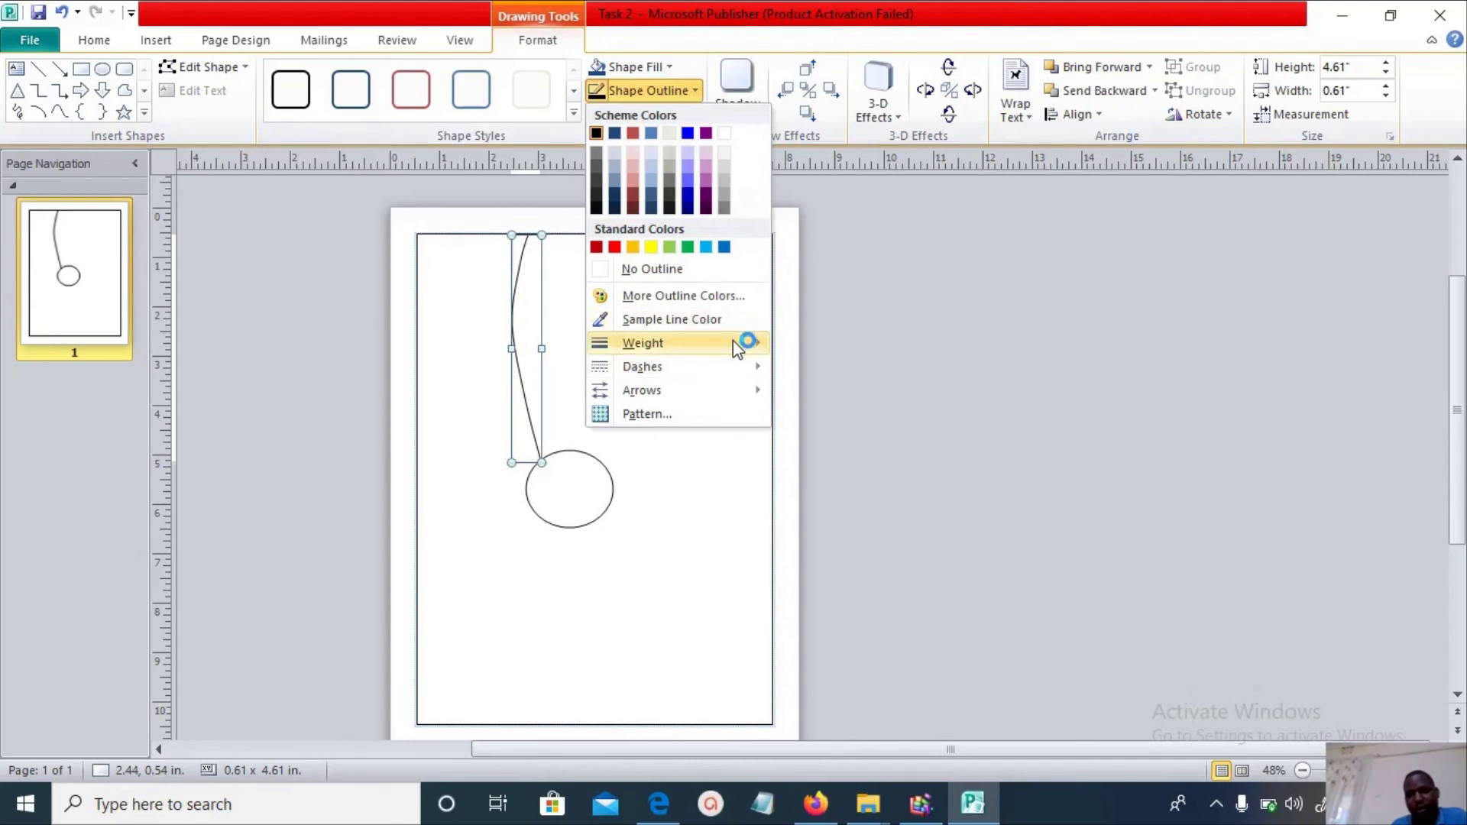
mouse_move(732, 343)
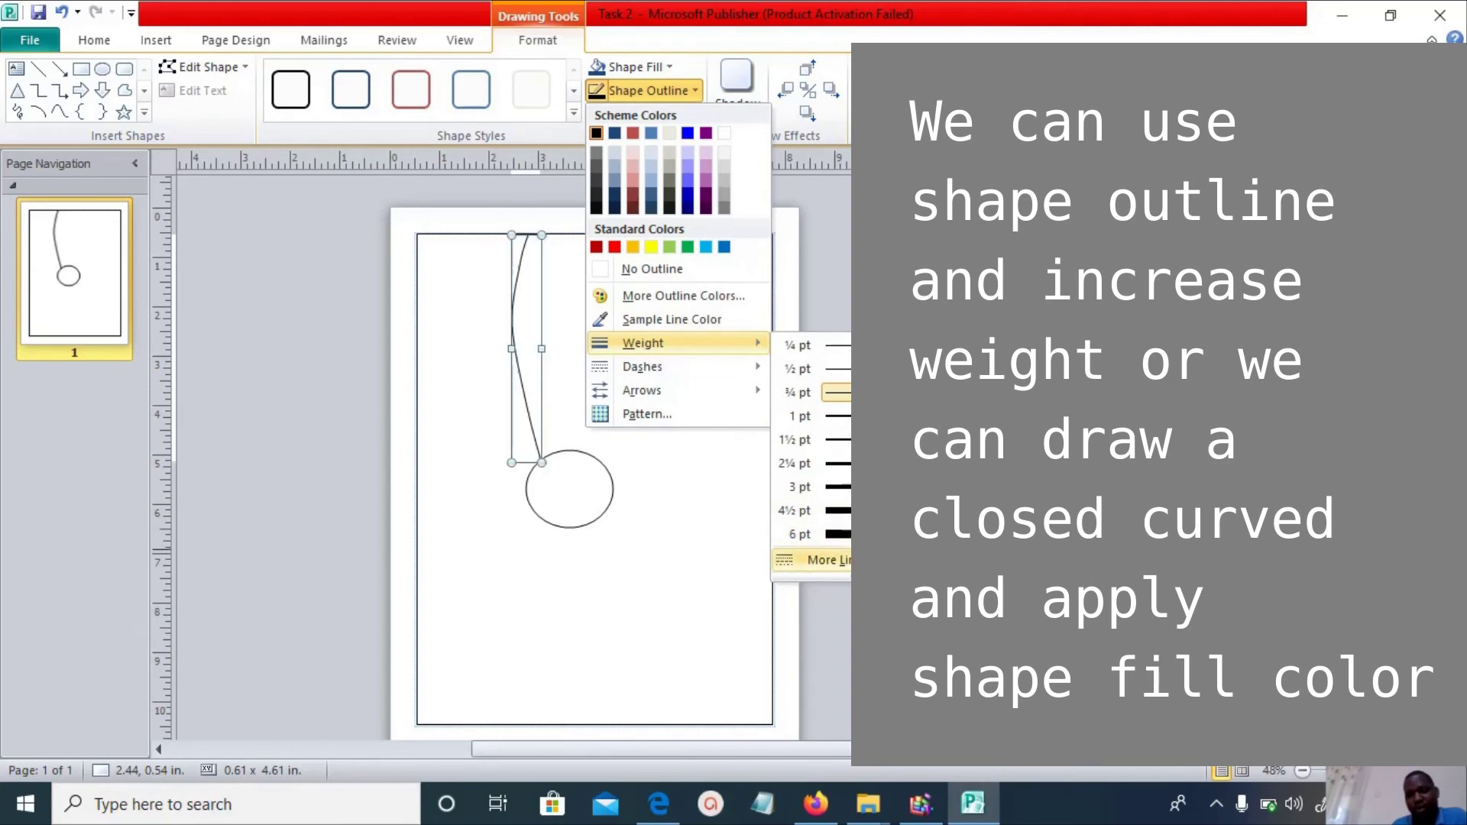
key(Escape)
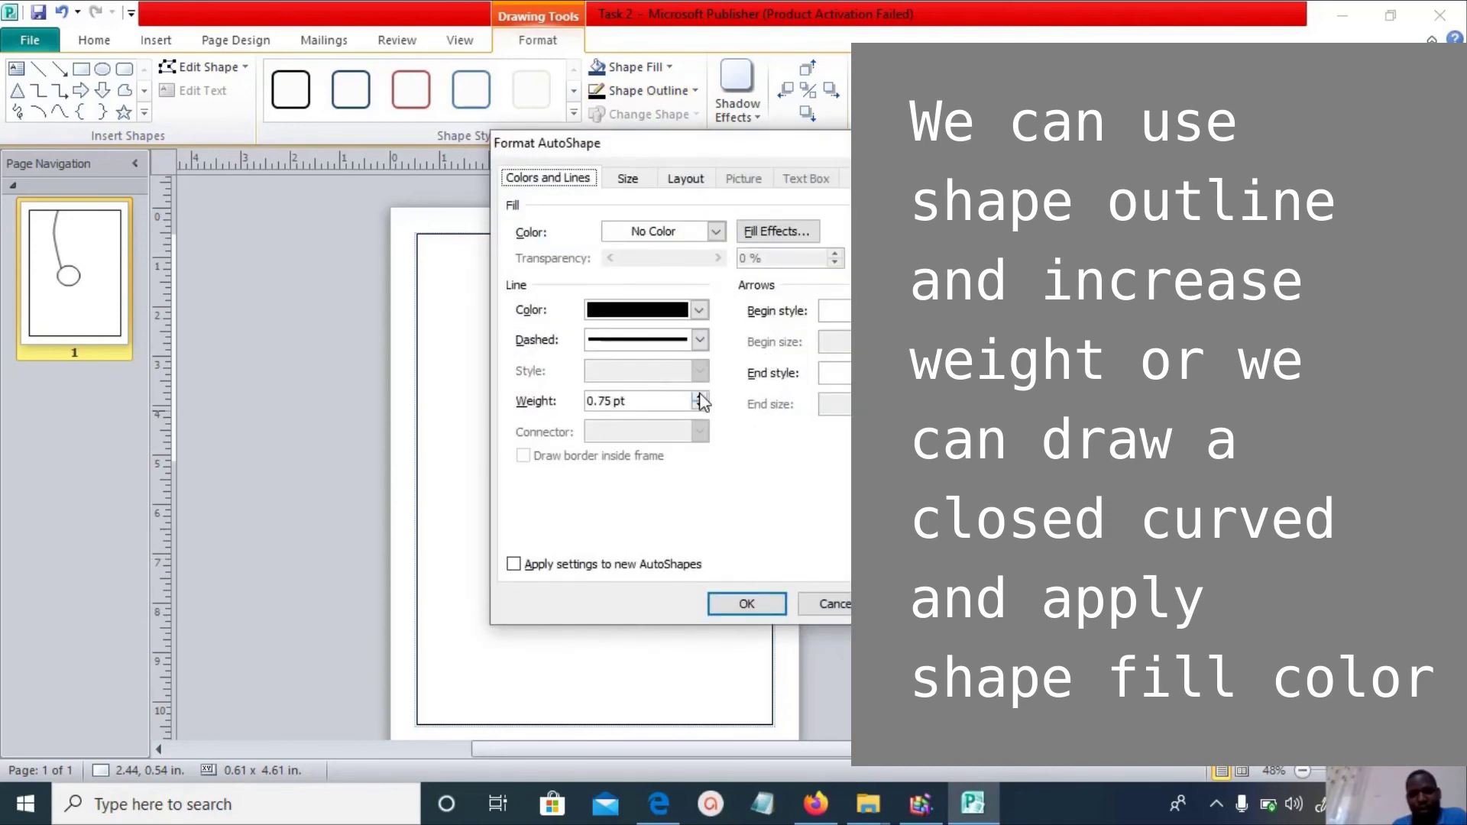
click(700, 396)
click(700, 396)
click(700, 397)
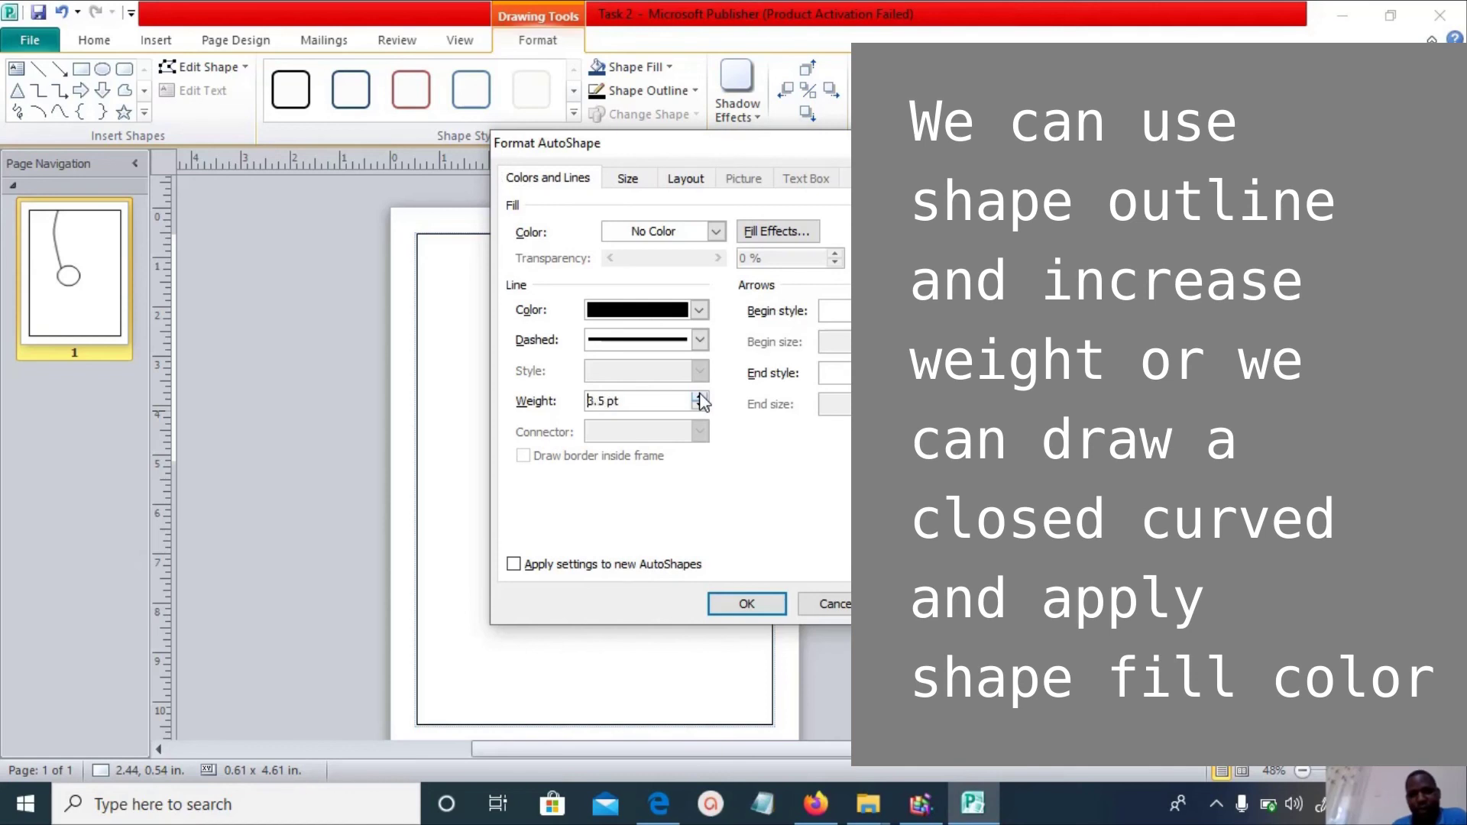
click(701, 397)
click(700, 396)
click(701, 396)
click(701, 396)
click(701, 396)
click(701, 397)
click(701, 397)
click(701, 396)
click(701, 397)
click(700, 397)
click(701, 396)
click(745, 605)
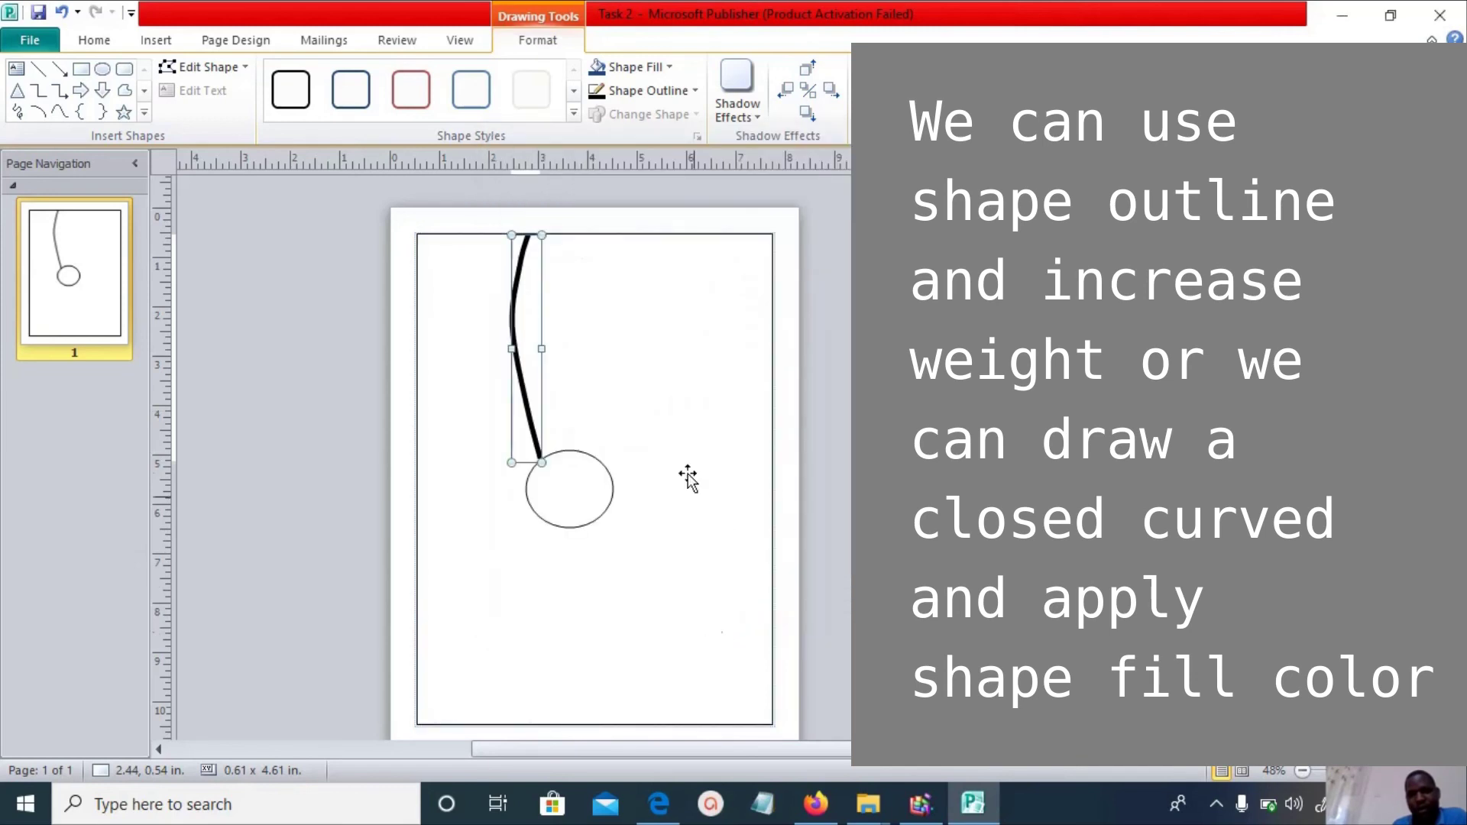
Bring up the curved street line's full outline settings through Shape Outline's More Lines option.
click(694, 92)
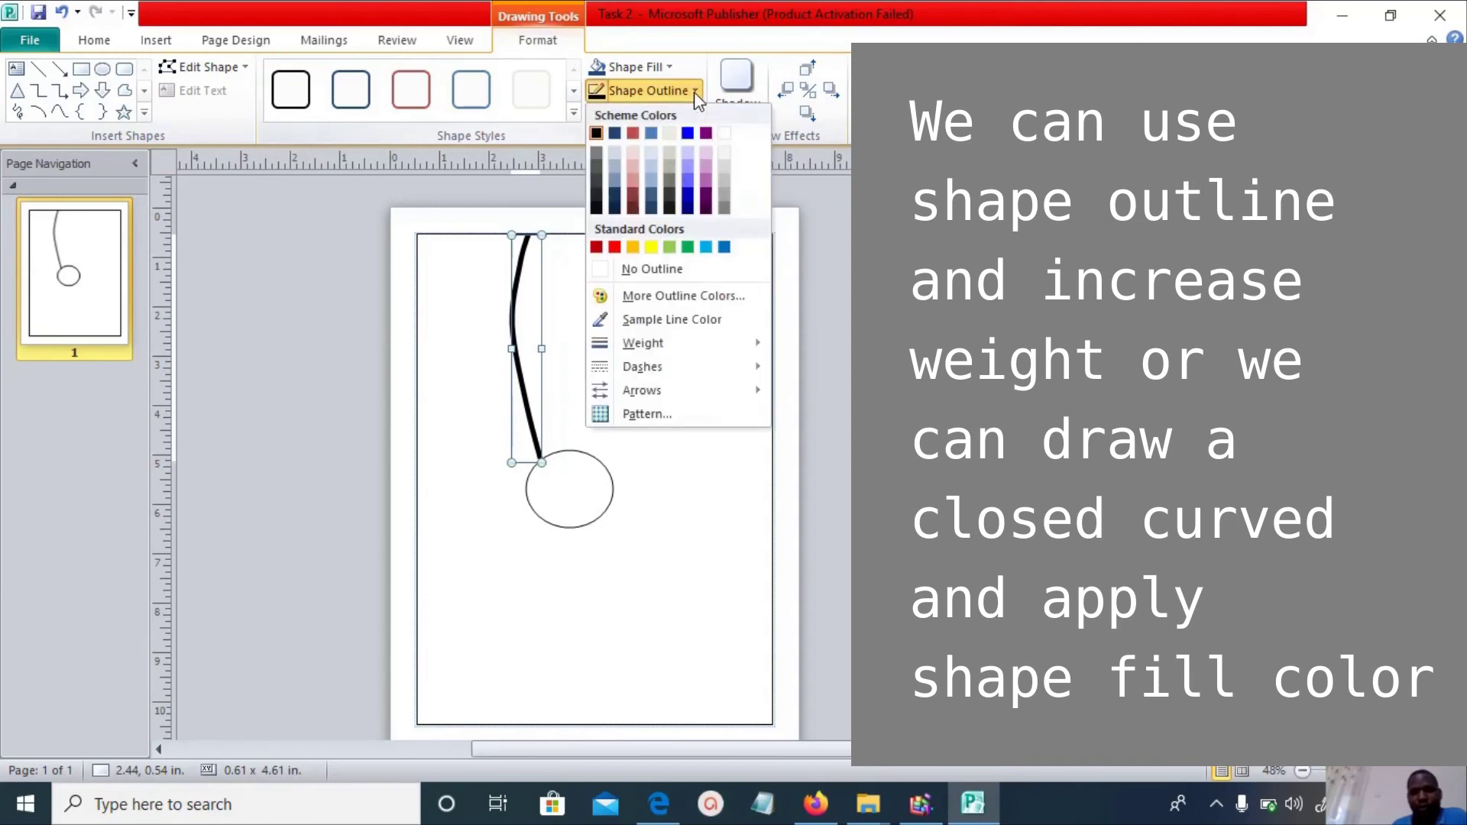
click(677, 413)
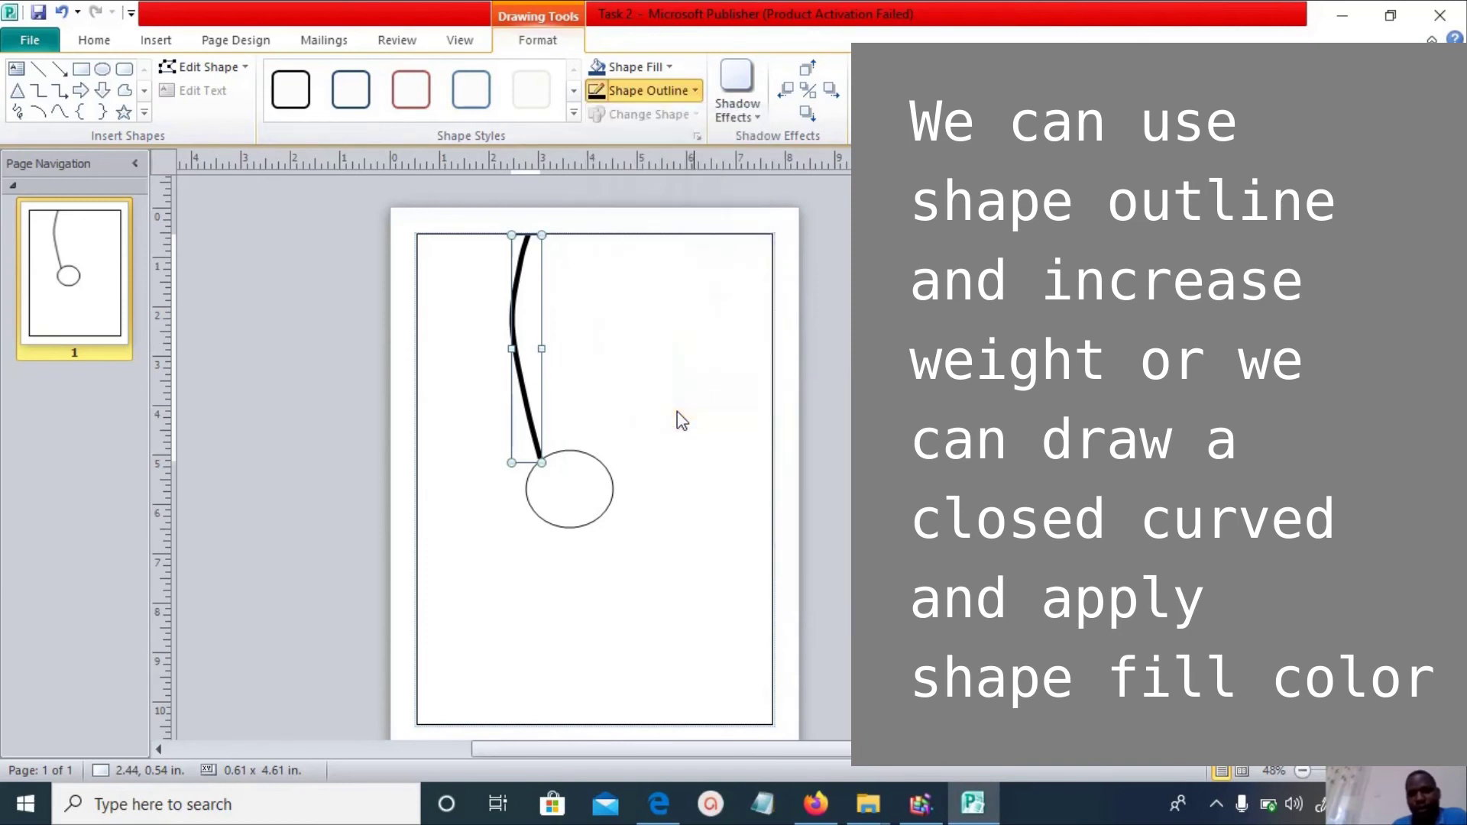
key(Escape)
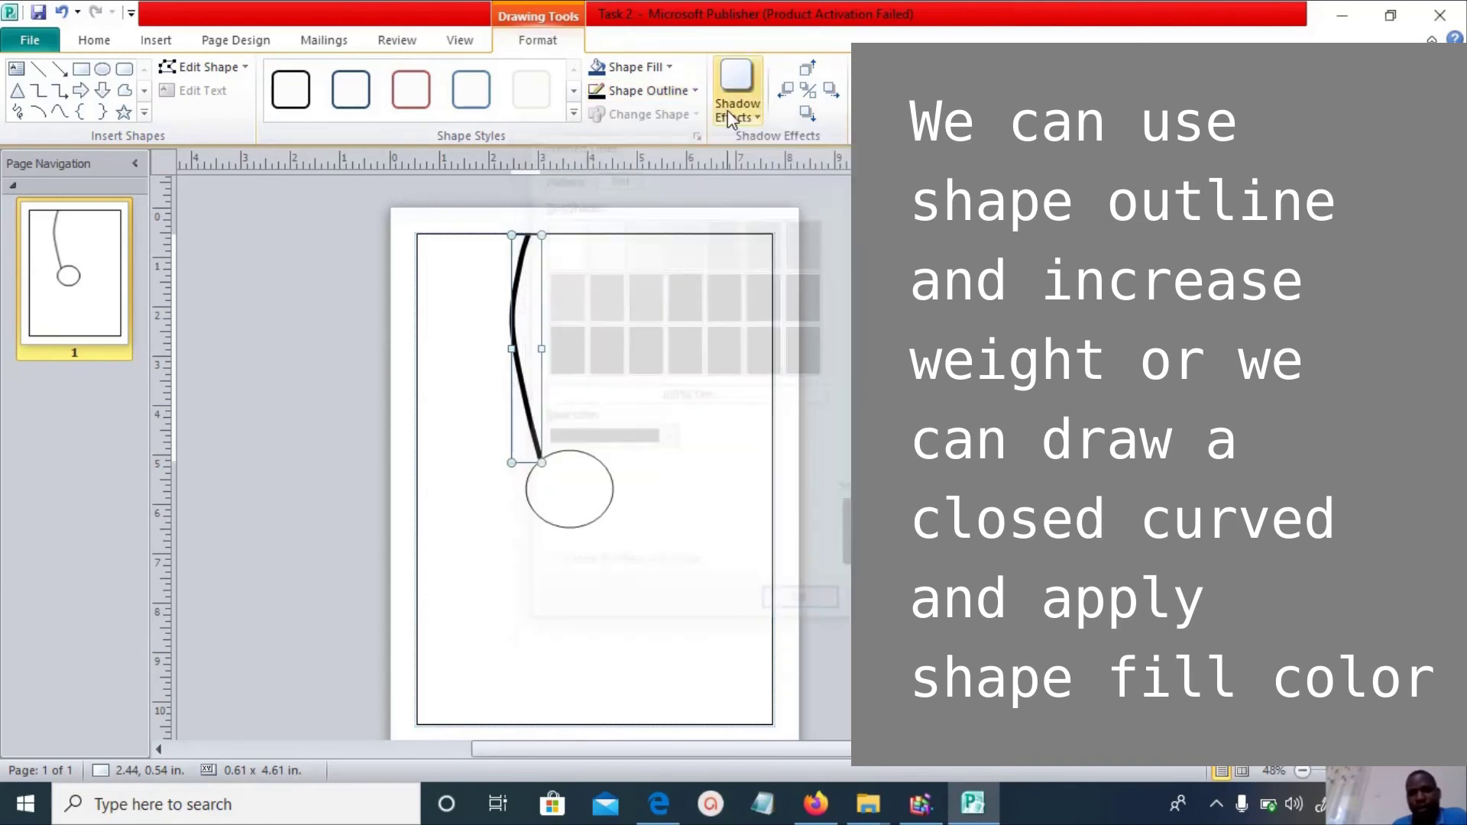
click(694, 91)
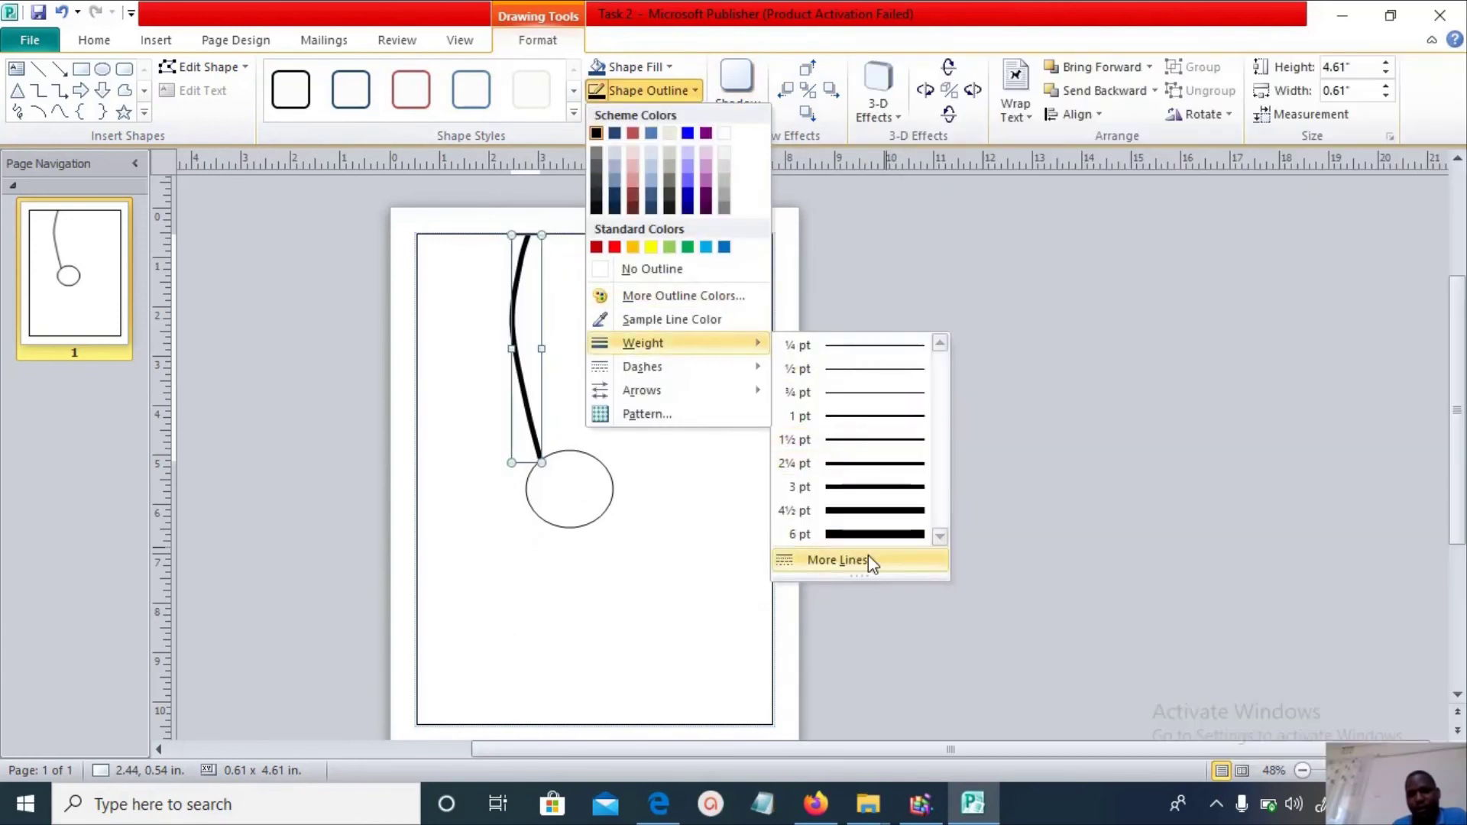
click(868, 557)
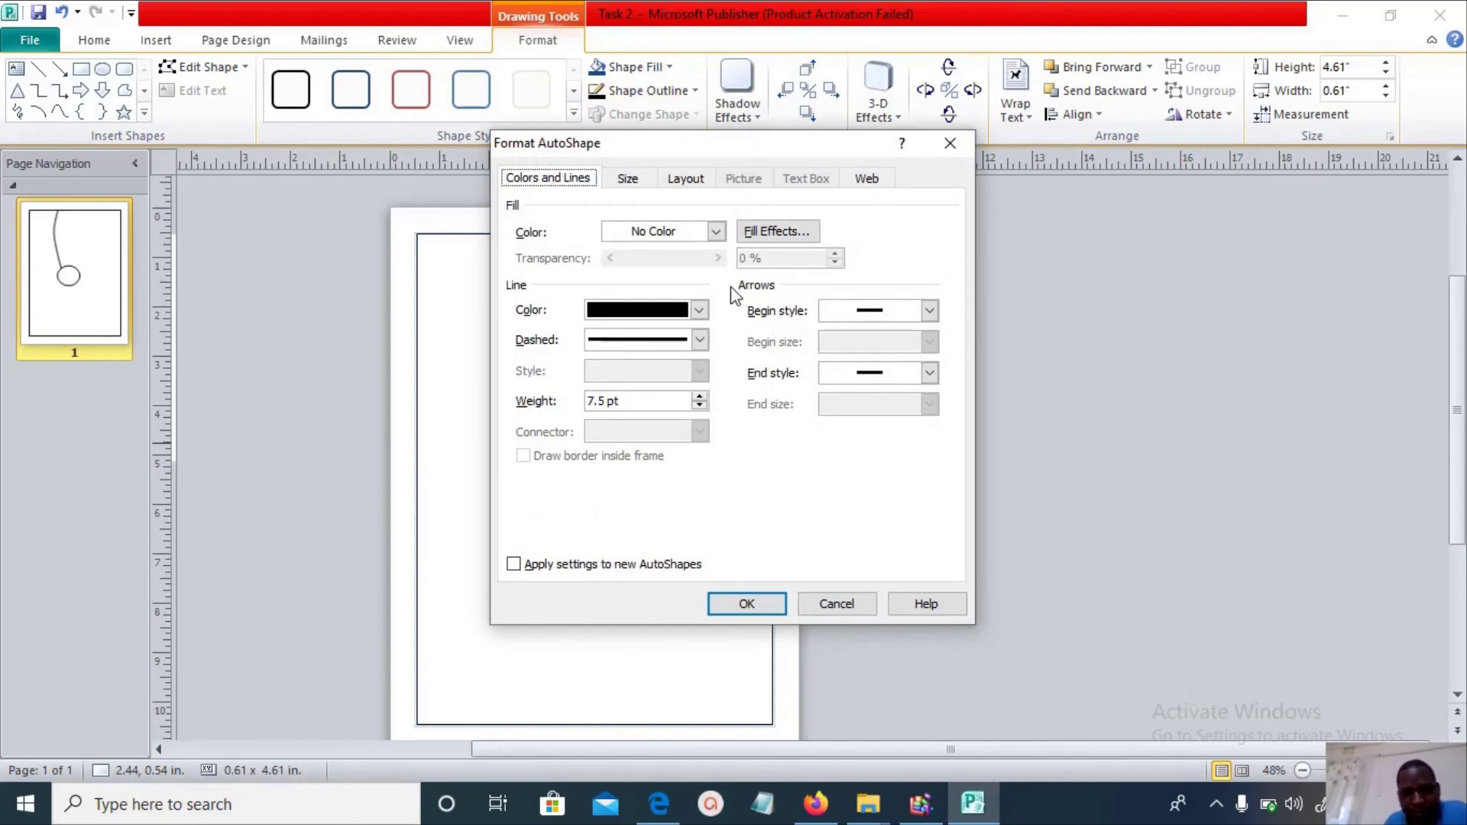
Raise the line weight to 20.25 pt and apply it to the curved street.
click(698, 396)
click(699, 396)
click(699, 397)
click(698, 397)
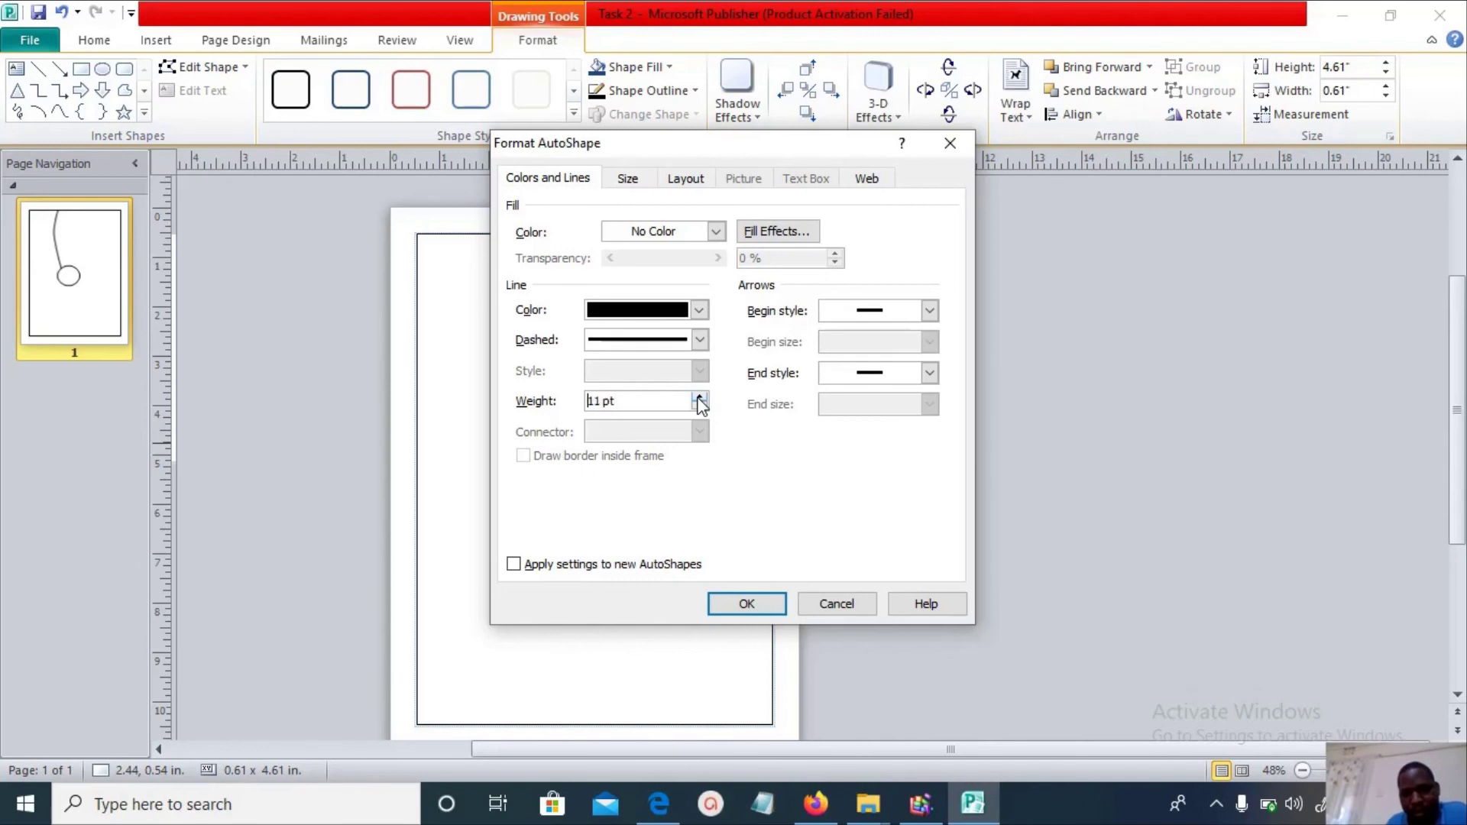
click(698, 397)
click(698, 396)
click(698, 397)
click(699, 397)
click(698, 397)
click(698, 397)
click(698, 397)
click(698, 396)
click(698, 397)
click(699, 397)
click(699, 397)
click(699, 396)
click(698, 396)
click(699, 397)
click(698, 396)
click(698, 397)
click(698, 396)
click(698, 396)
click(698, 397)
click(699, 397)
click(698, 396)
click(746, 605)
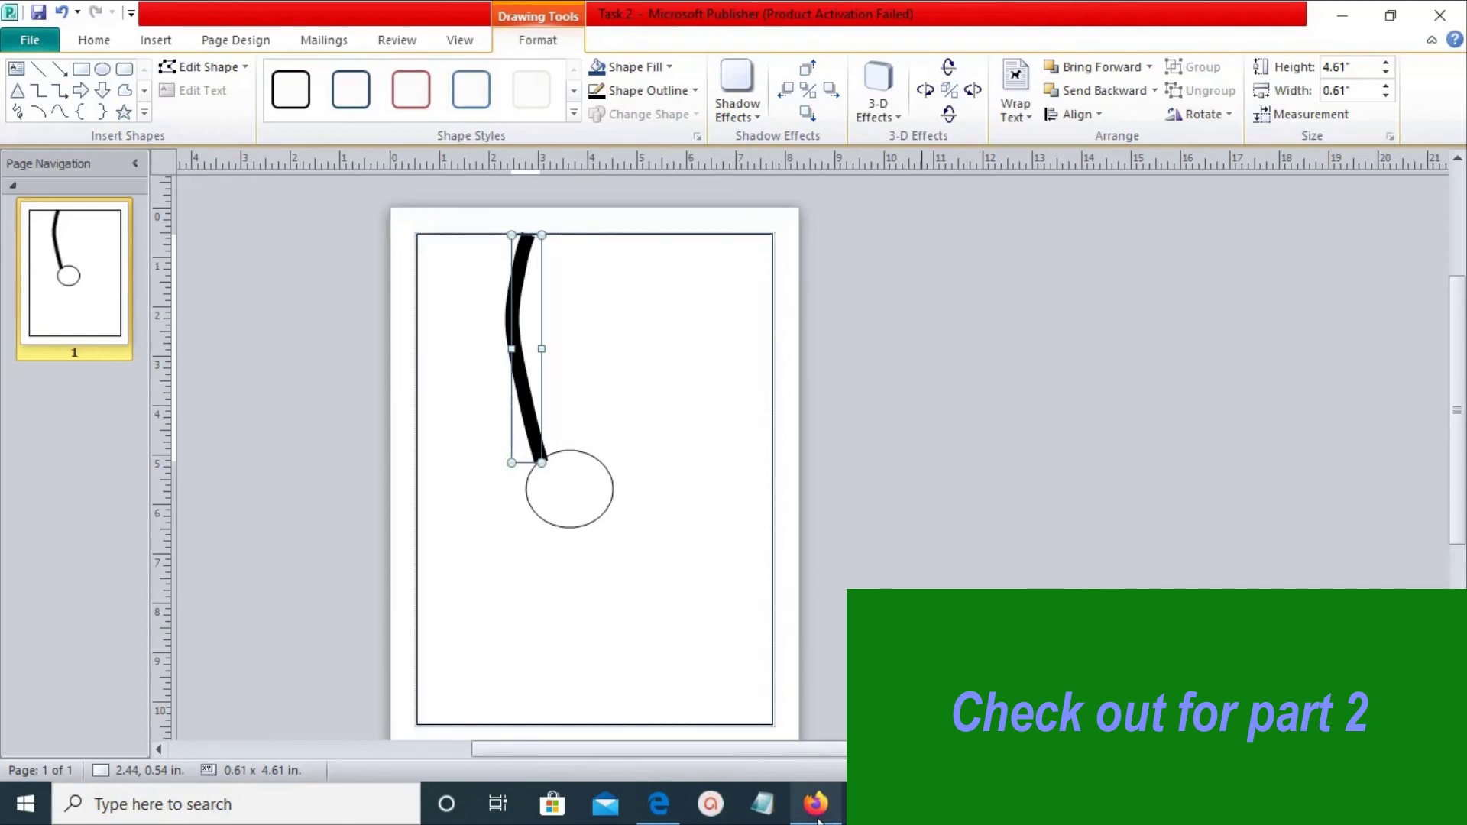
mouse_move(828, 821)
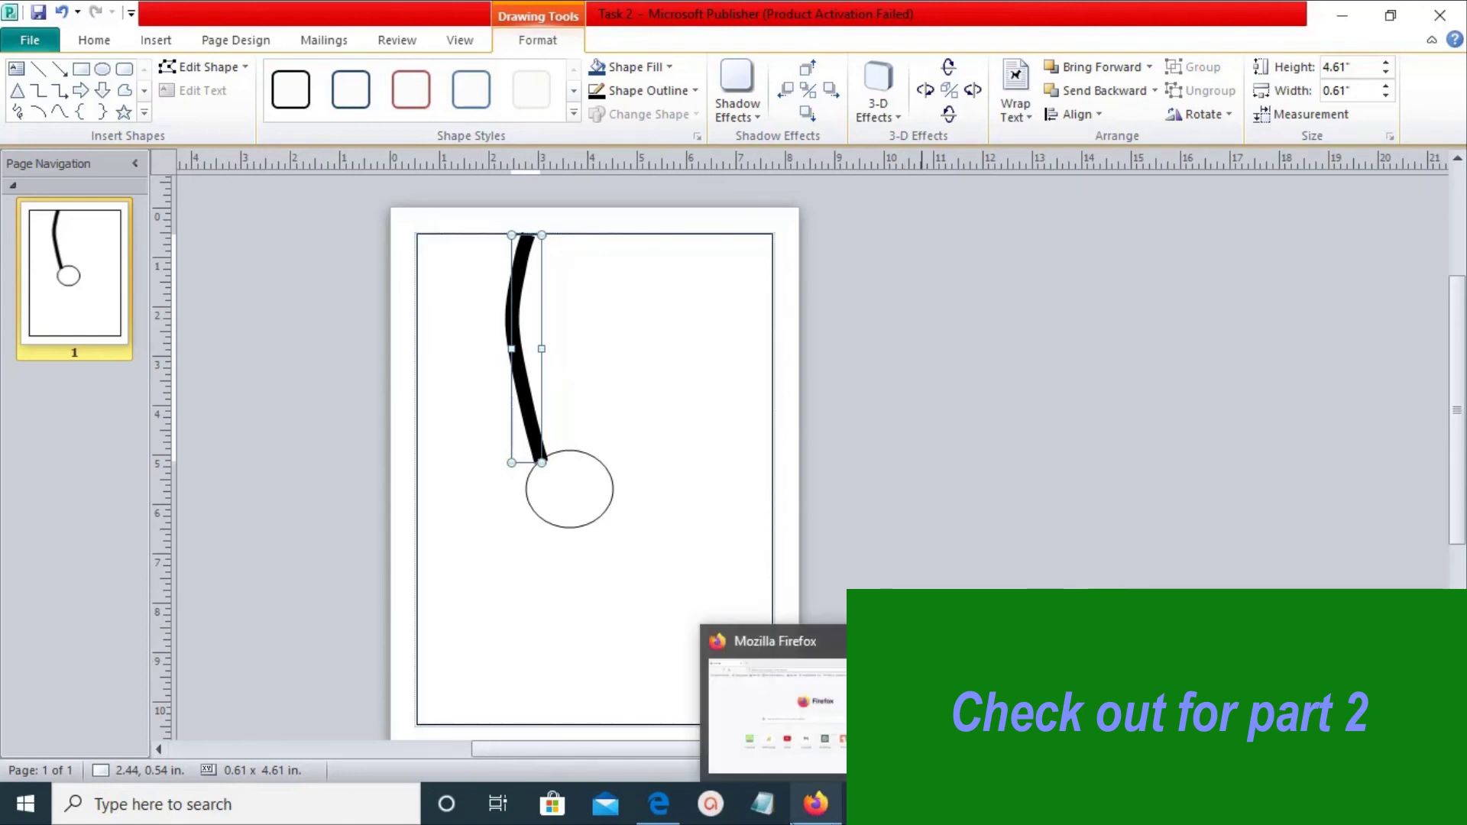